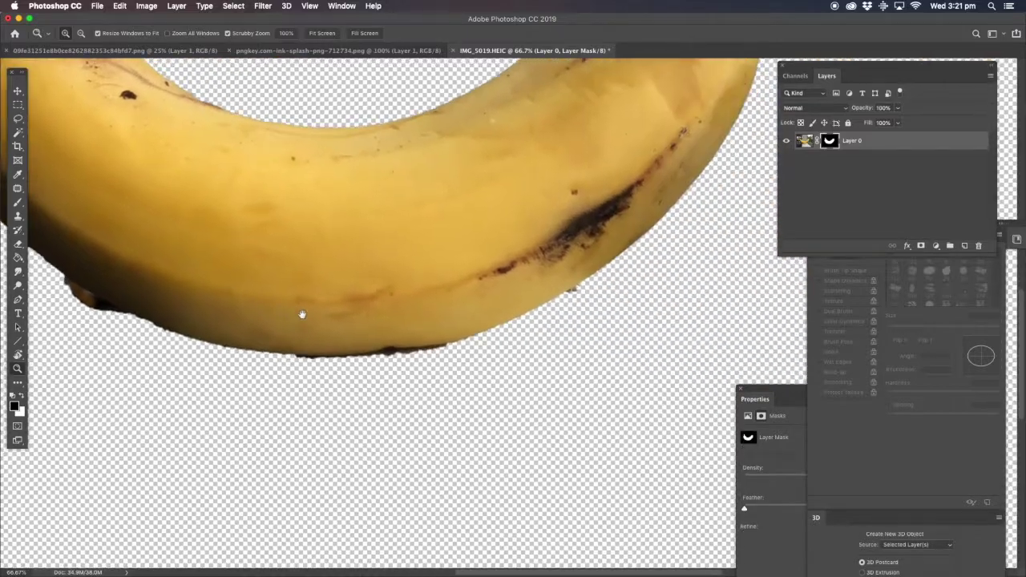
# Paint out the stray fragment beside the banana's lower outer edge on the layer mask with the black 19 px brush.
pyautogui.click(571, 307)
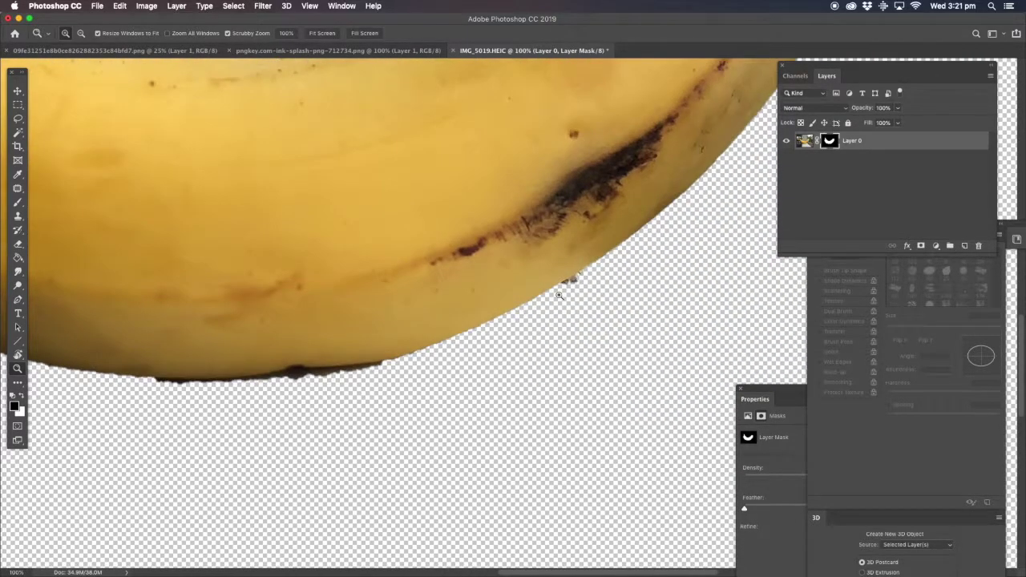
pyautogui.click(559, 295)
pyautogui.click(22, 203)
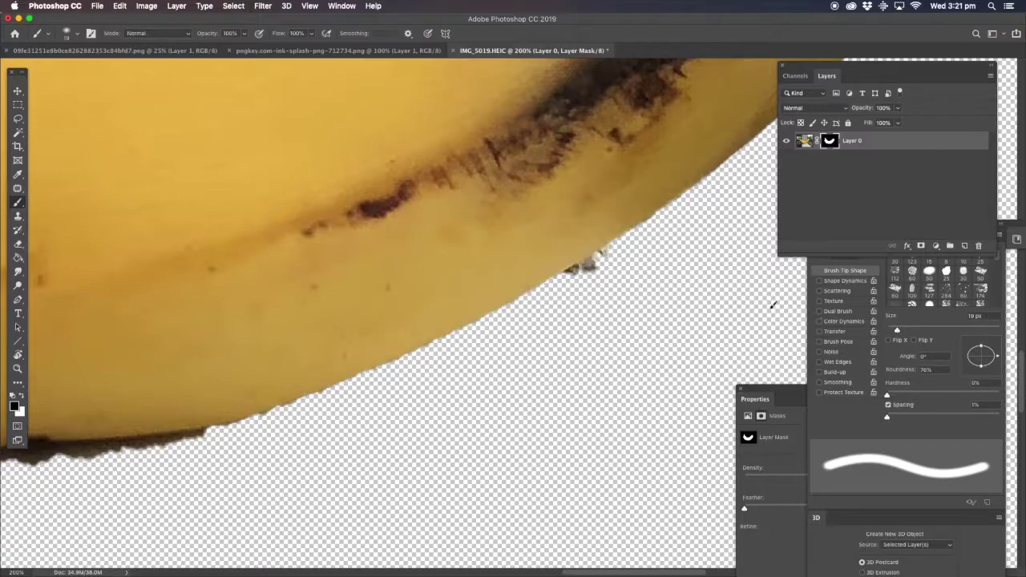
pyautogui.moveTo(611, 258); pyautogui.dragTo(608, 258)
# Mask out the dark shadow strip beneath the middle of the banana's lower edge.
pyautogui.moveTo(316, 318); pyautogui.dragTo(522, 245)
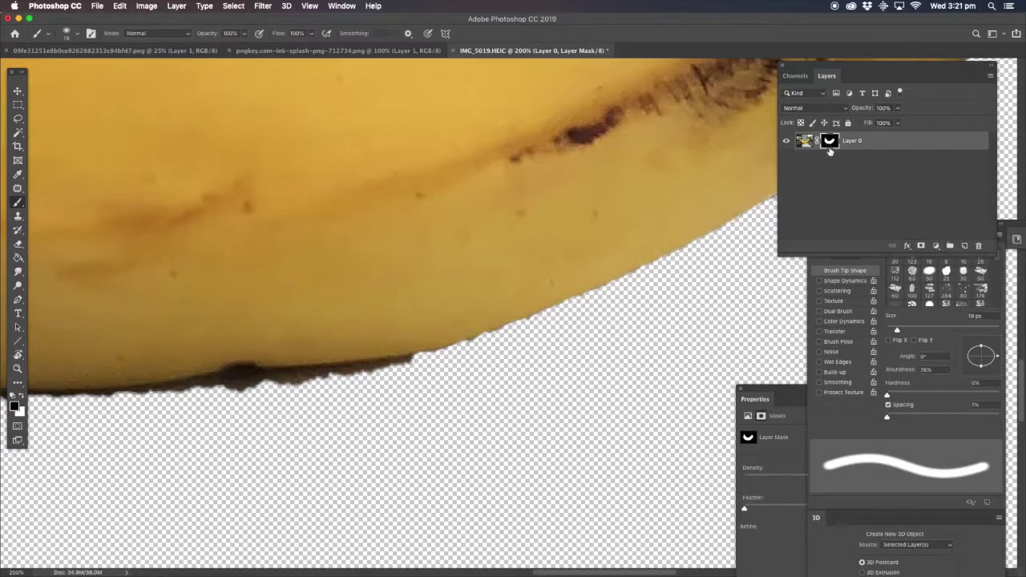
pyautogui.moveTo(404, 292); pyautogui.dragTo(552, 268)
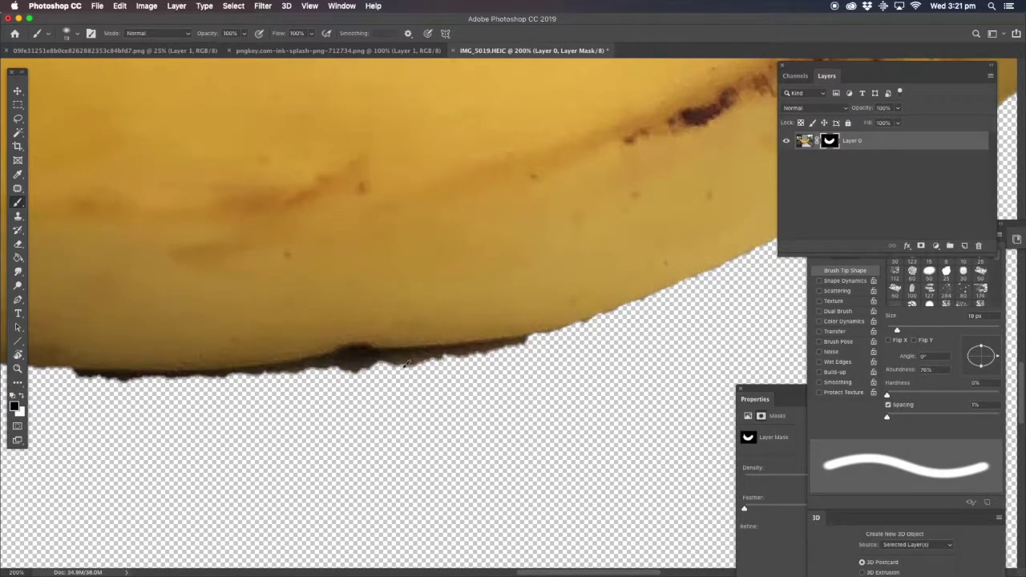
pyautogui.moveTo(356, 362); pyautogui.dragTo(552, 338)
pyautogui.moveTo(249, 377)
pyautogui.mouseDown()
pyautogui.moveTo(362, 355)
pyautogui.moveTo(343, 370)
pyautogui.moveTo(510, 377)
pyautogui.moveTo(382, 361)
pyautogui.moveTo(590, 326)
pyautogui.mouseUp()
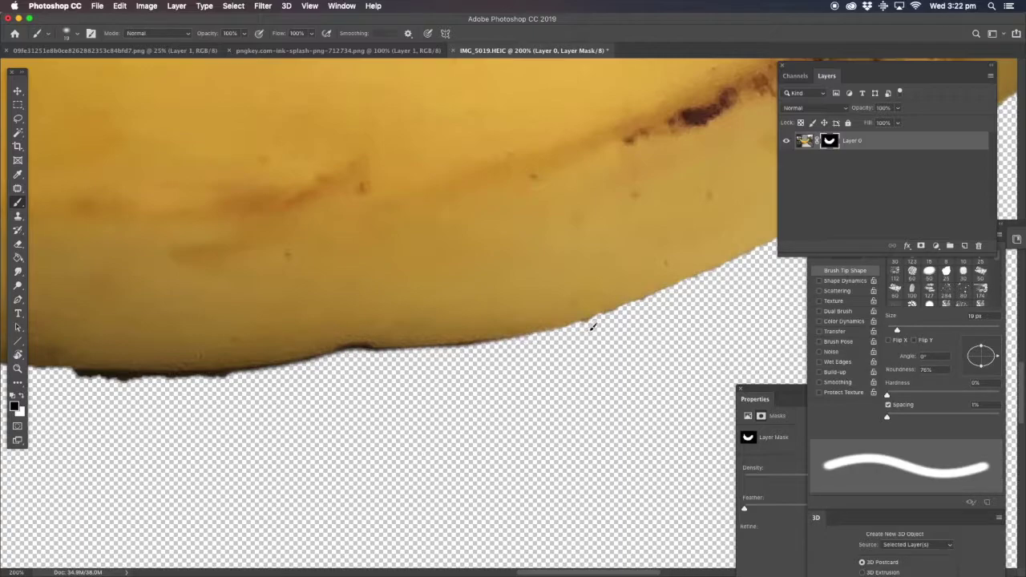
pyautogui.moveTo(341, 374); pyautogui.dragTo(583, 335)
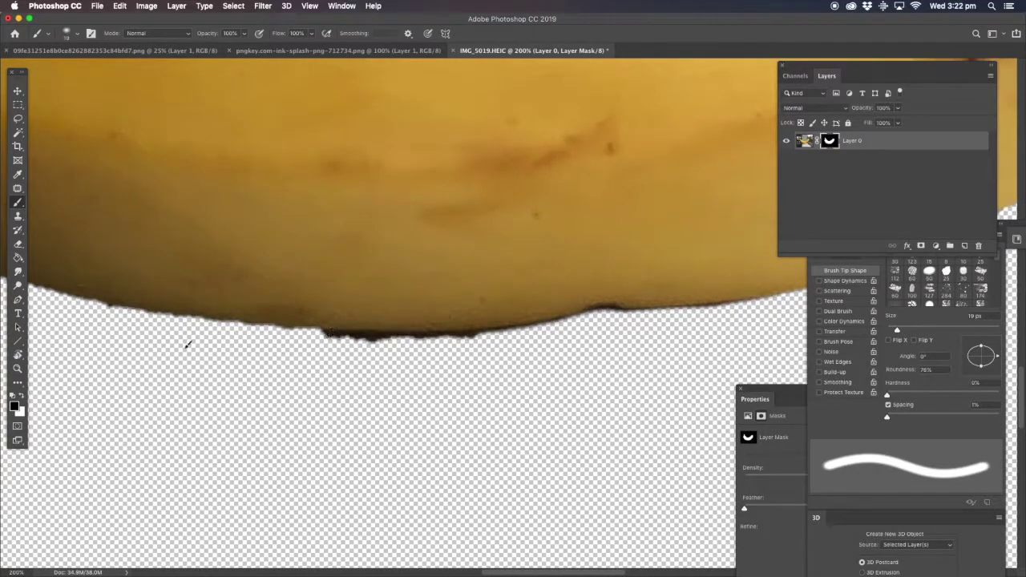
pyautogui.click(21, 396)
pyautogui.moveTo(633, 325)
pyautogui.mouseDown()
pyautogui.moveTo(650, 316)
pyautogui.moveTo(585, 319)
pyautogui.moveTo(622, 316)
pyautogui.mouseUp()
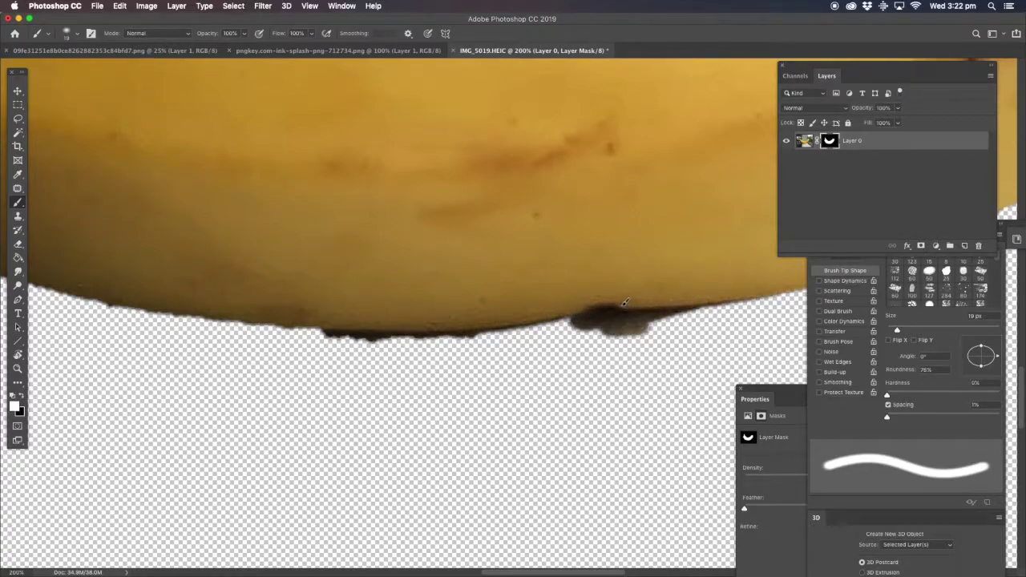
pyautogui.press('super+z')
pyautogui.click(22, 396)
# Paint black on the mask to remove the remaining shadow and smooth the jagged underside toward the banana's dark side.
pyautogui.moveTo(345, 338)
pyautogui.mouseDown()
pyautogui.moveTo(454, 340)
pyautogui.moveTo(630, 307)
pyautogui.mouseUp()
pyautogui.moveTo(312, 337)
pyautogui.mouseDown()
pyautogui.moveTo(352, 341)
pyautogui.moveTo(108, 310)
pyautogui.mouseUp()
pyautogui.moveTo(287, 275); pyautogui.dragTo(614, 316)
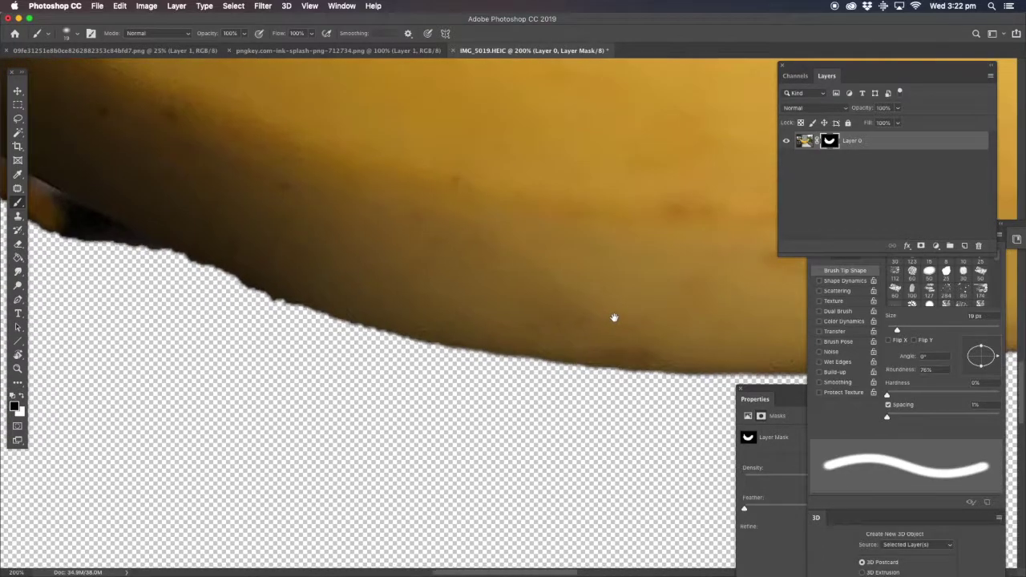
pyautogui.moveTo(299, 309); pyautogui.dragTo(578, 374)
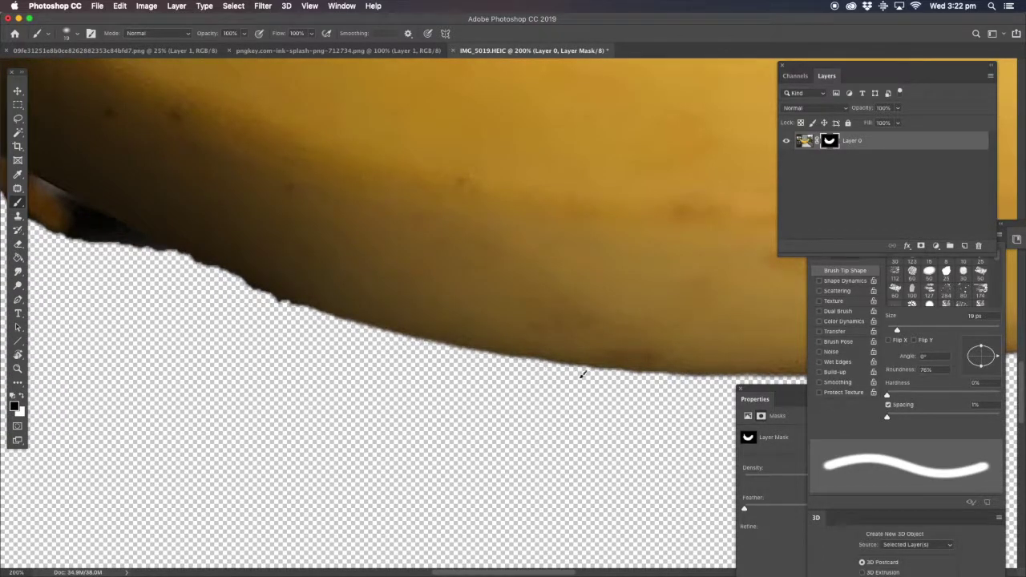
pyautogui.moveTo(425, 287); pyautogui.dragTo(644, 346)
pyautogui.moveTo(304, 295)
pyautogui.mouseDown()
pyautogui.moveTo(408, 322)
pyautogui.moveTo(636, 398)
pyautogui.mouseUp()
pyautogui.hscroll(-5, 559, 351)
pyautogui.scroll(2, 559, 351)
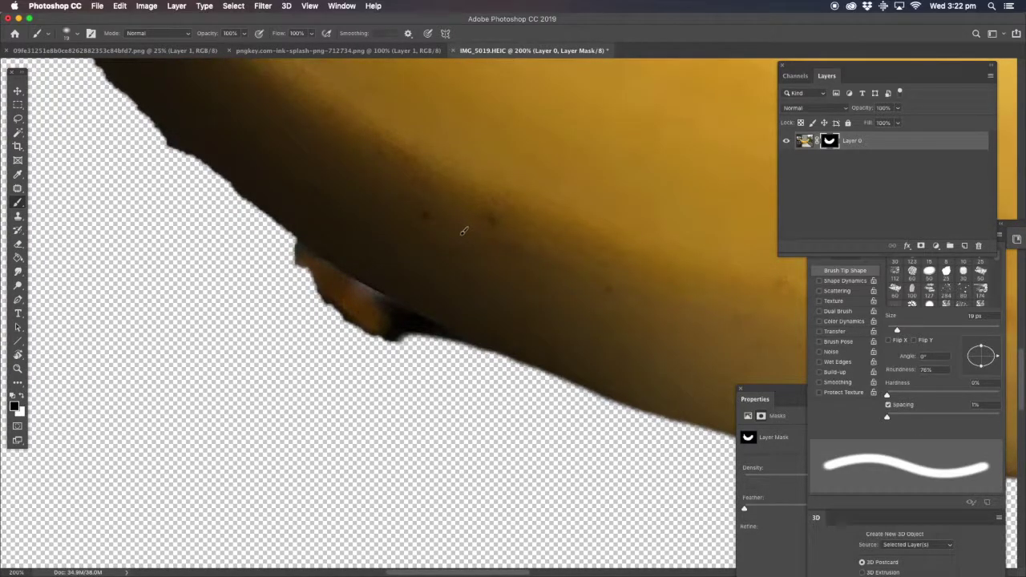
# Rotate the canvas view and mask out the orange-brown background remnant protruding from the banana's dark underside.
pyautogui.click(120, 5)
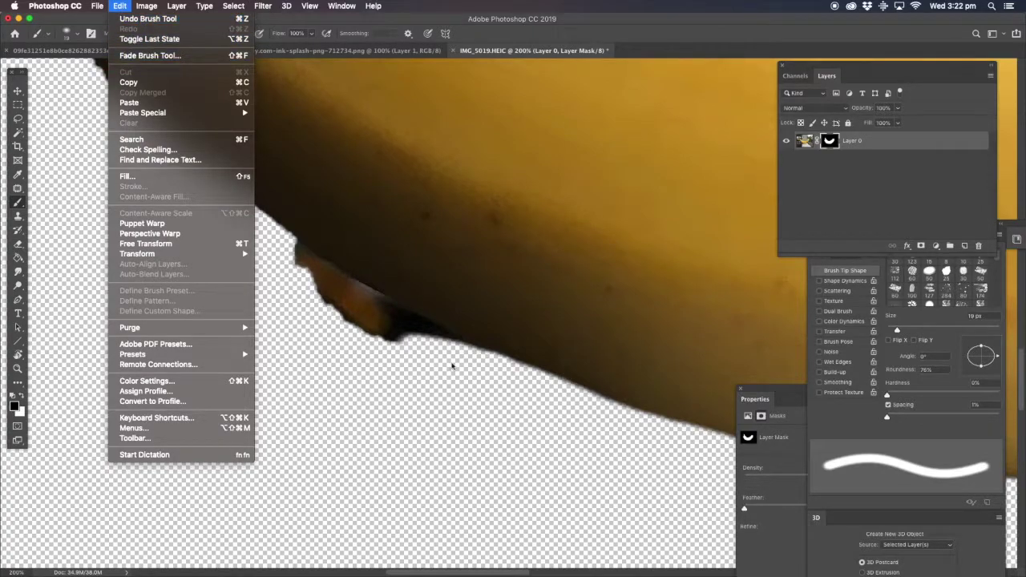
pyautogui.click(446, 355)
pyautogui.press('r')
pyautogui.moveTo(470, 234); pyautogui.dragTo(425, 269)
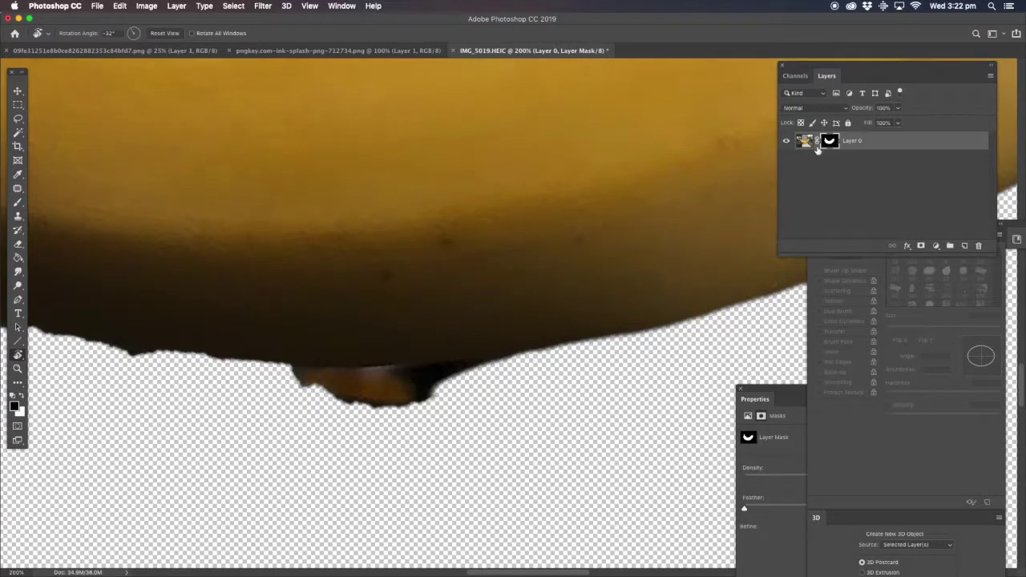
pyautogui.press('b')
pyautogui.moveTo(463, 365)
pyautogui.mouseDown()
pyautogui.moveTo(251, 373)
pyautogui.moveTo(359, 381)
pyautogui.moveTo(524, 365)
pyautogui.moveTo(285, 369)
pyautogui.moveTo(543, 359)
pyautogui.mouseUp()
pyautogui.moveTo(443, 392); pyautogui.dragTo(313, 396)
pyautogui.moveTo(313, 396); pyautogui.dragTo(595, 375)
# Smooth the jagged edge of the dark underside beyond the removed remnant by painting on the layer mask.
pyautogui.press('space')
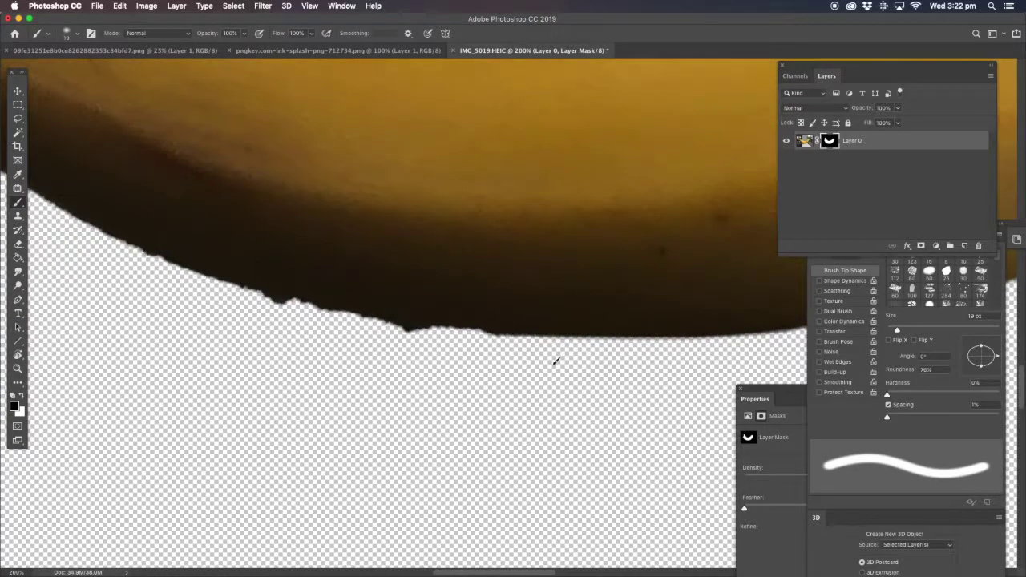
pyautogui.press('r')
pyautogui.moveTo(440, 247)
pyautogui.mouseDown()
pyautogui.moveTo(406, 268)
pyautogui.moveTo(446, 275)
pyautogui.mouseUp()
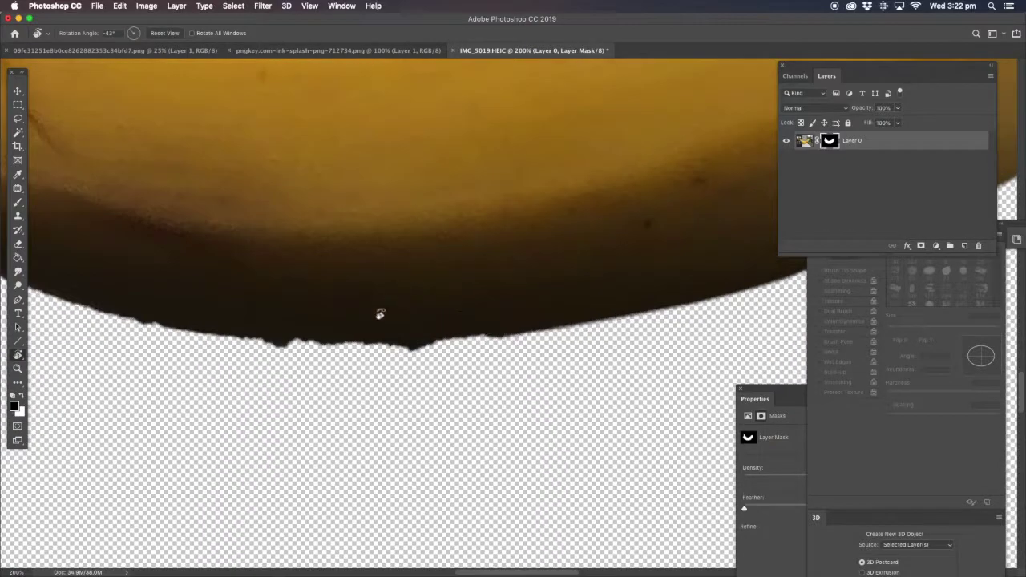
pyautogui.moveTo(253, 345)
pyautogui.mouseDown()
pyautogui.moveTo(542, 341)
pyautogui.moveTo(273, 347)
pyautogui.moveTo(89, 325)
pyautogui.moveTo(234, 307)
pyautogui.moveTo(625, 365)
pyautogui.mouseUp()
pyautogui.moveTo(366, 337)
pyautogui.mouseDown()
pyautogui.moveTo(644, 400)
pyautogui.moveTo(467, 413)
pyautogui.moveTo(493, 417)
pyautogui.mouseUp()
# Refine the mask along the banana's shaded outer edge up toward the dark pointed tip.
pyautogui.press('r')
pyautogui.moveTo(459, 218); pyautogui.dragTo(382, 277)
pyautogui.moveTo(400, 356); pyautogui.dragTo(495, 209)
pyautogui.moveTo(291, 305)
pyautogui.mouseDown()
pyautogui.moveTo(488, 301)
pyautogui.moveTo(648, 251)
pyautogui.mouseUp()
pyautogui.moveTo(377, 285); pyautogui.dragTo(555, 305)
pyautogui.moveTo(273, 282)
pyautogui.mouseDown()
pyautogui.moveTo(376, 315)
pyautogui.moveTo(529, 328)
pyautogui.mouseUp()
pyautogui.moveTo(414, 285); pyautogui.dragTo(594, 318)
pyautogui.moveTo(295, 291); pyautogui.dragTo(455, 315)
# Clean up the mask edge from the dark tip along the banana's side toward the opposite end.
pyautogui.moveTo(376, 300)
pyautogui.mouseDown()
pyautogui.moveTo(334, 441)
pyautogui.moveTo(306, 461)
pyautogui.mouseUp()
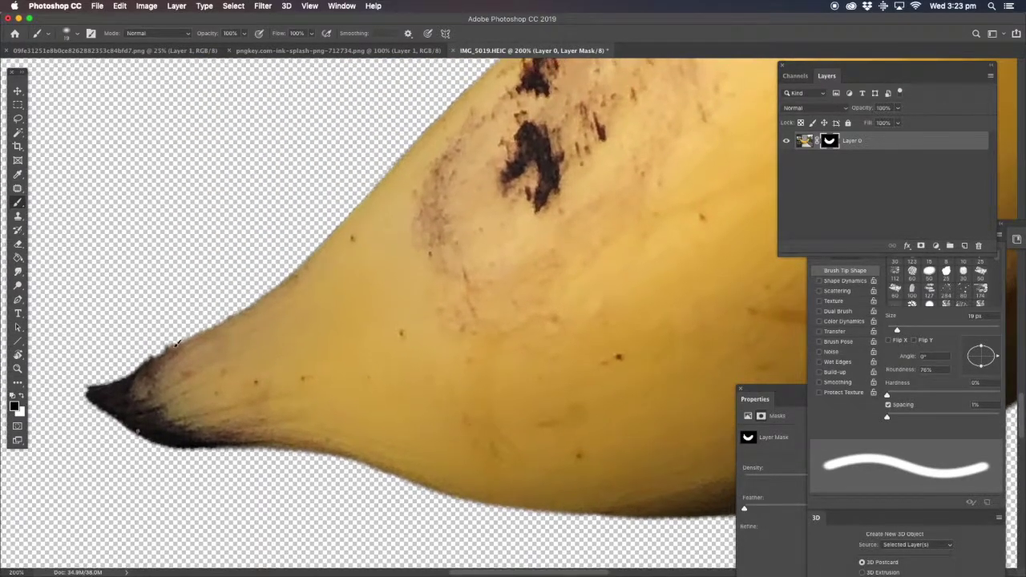
pyautogui.moveTo(369, 225); pyautogui.dragTo(205, 379)
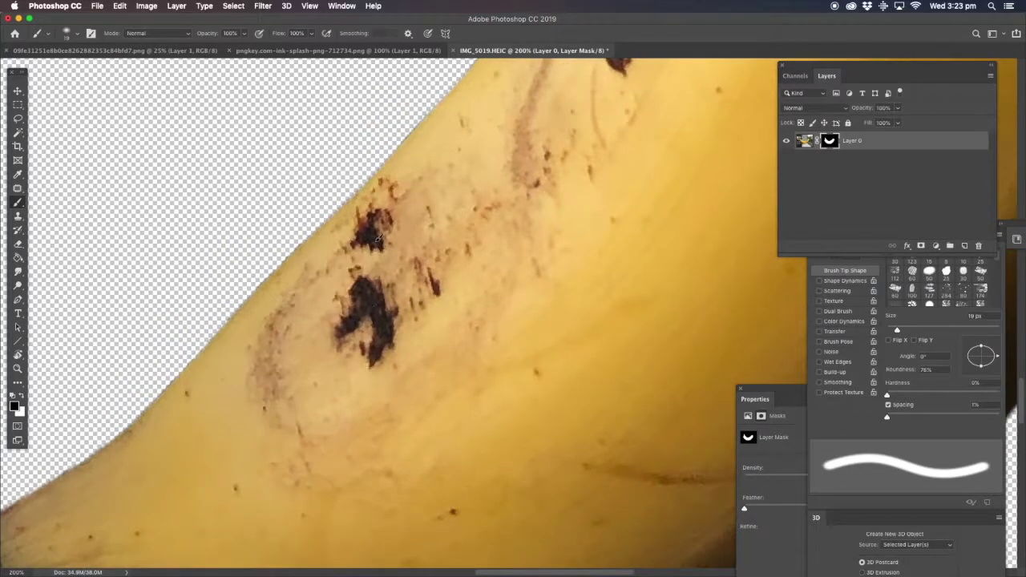
pyautogui.moveTo(509, 190); pyautogui.dragTo(376, 355)
pyautogui.moveTo(196, 297); pyautogui.dragTo(144, 447)
pyautogui.moveTo(216, 290); pyautogui.dragTo(453, 305)
pyautogui.moveTo(351, 276); pyautogui.dragTo(401, 324)
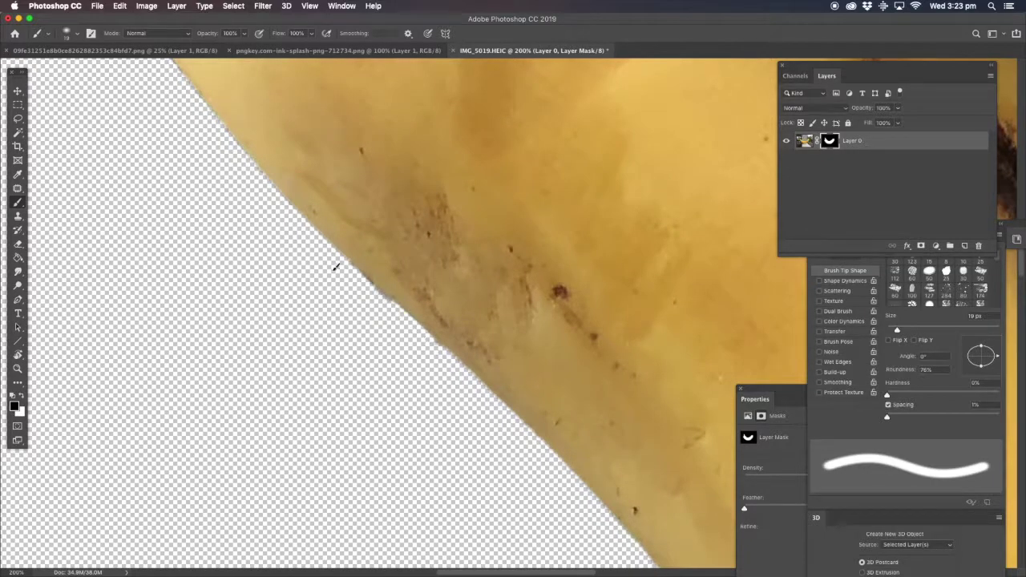
pyautogui.moveTo(312, 227); pyautogui.dragTo(455, 385)
pyautogui.moveTo(232, 80)
pyautogui.mouseDown()
pyautogui.moveTo(398, 268)
pyautogui.moveTo(348, 287)
pyautogui.moveTo(387, 312)
pyautogui.moveTo(389, 271)
pyautogui.mouseUp()
# Mask out the dark fringe around the bump on the banana's lower outer edge to smooth its contour.
pyautogui.moveTo(458, 211); pyautogui.dragTo(230, 231)
pyautogui.moveTo(303, 195); pyautogui.dragTo(460, 174)
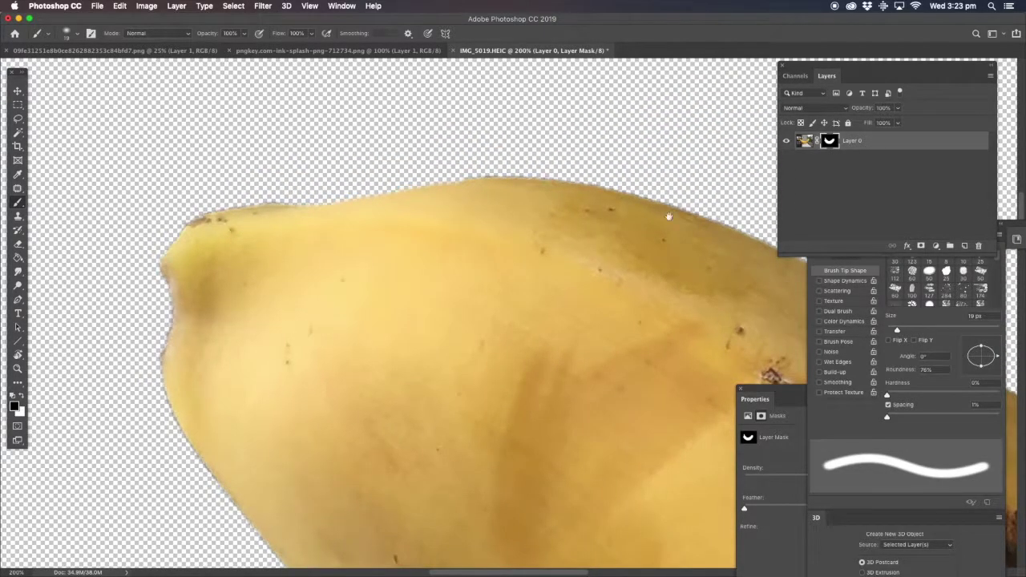
pyautogui.moveTo(668, 216)
pyautogui.mouseDown()
pyautogui.moveTo(517, 224)
pyautogui.moveTo(245, 190)
pyautogui.mouseUp()
pyautogui.moveTo(604, 378); pyautogui.dragTo(435, 265)
pyautogui.moveTo(696, 509); pyautogui.dragTo(339, 172)
pyautogui.moveTo(513, 555)
pyautogui.mouseDown()
pyautogui.moveTo(348, 344)
pyautogui.moveTo(356, 336)
pyautogui.mouseUp()
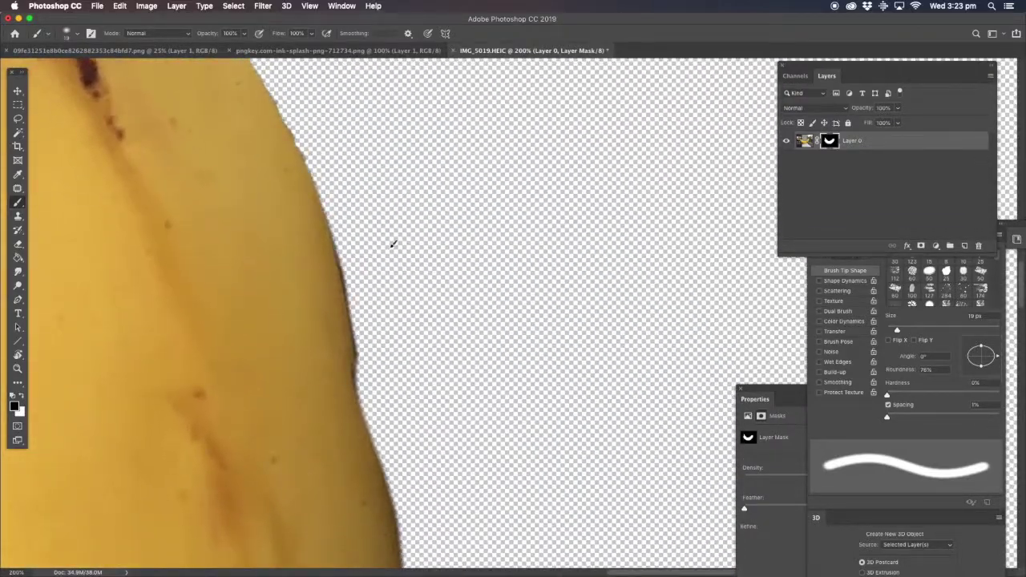
pyautogui.press('r')
pyautogui.moveTo(335, 171)
pyautogui.mouseDown()
pyautogui.moveTo(350, 153)
pyautogui.moveTo(578, 213)
pyautogui.mouseUp()
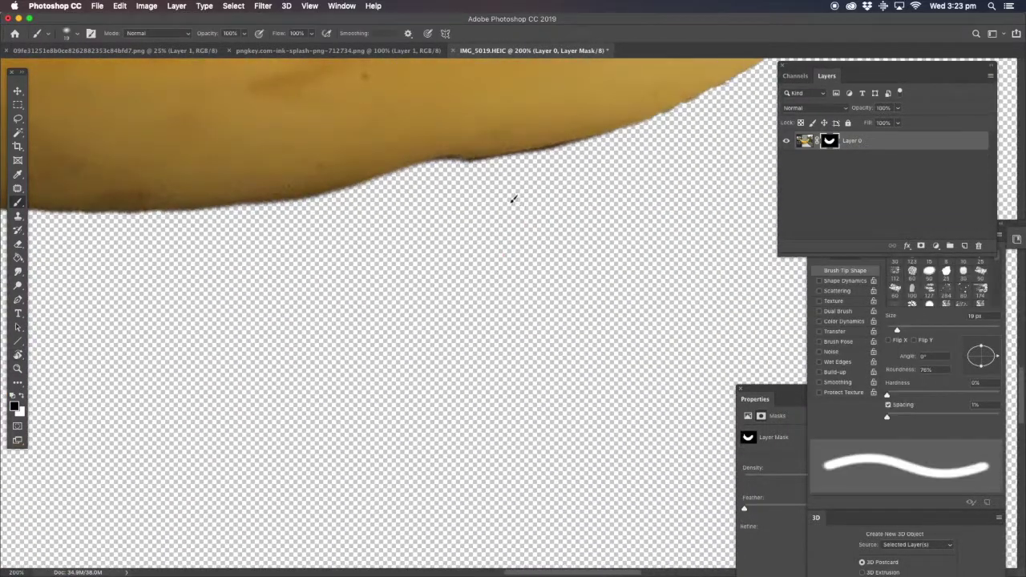
pyautogui.moveTo(500, 206); pyautogui.dragTo(466, 264)
pyautogui.moveTo(383, 223); pyautogui.dragTo(495, 228)
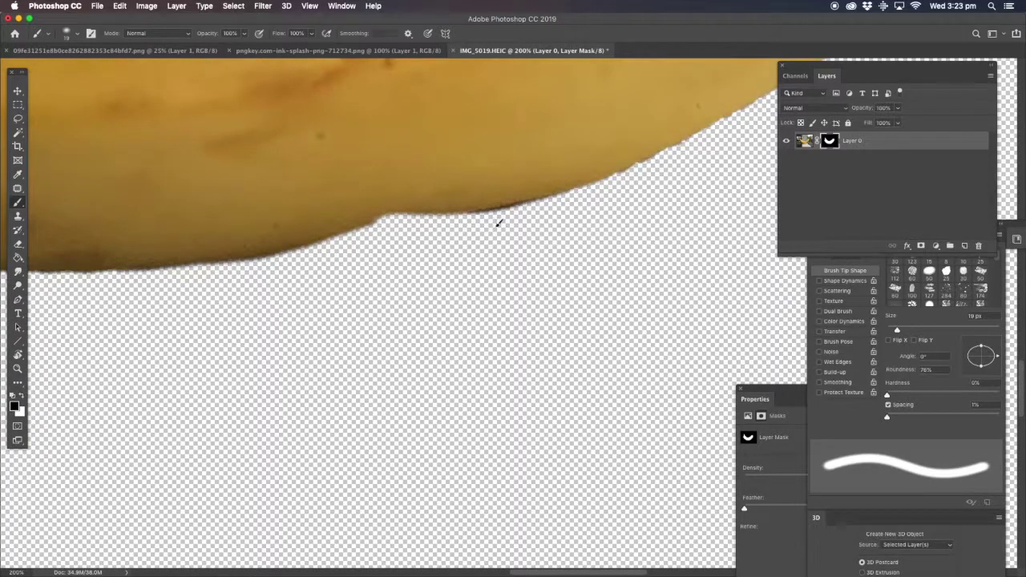
pyautogui.press('super+z')
pyautogui.moveTo(383, 226); pyautogui.dragTo(552, 205)
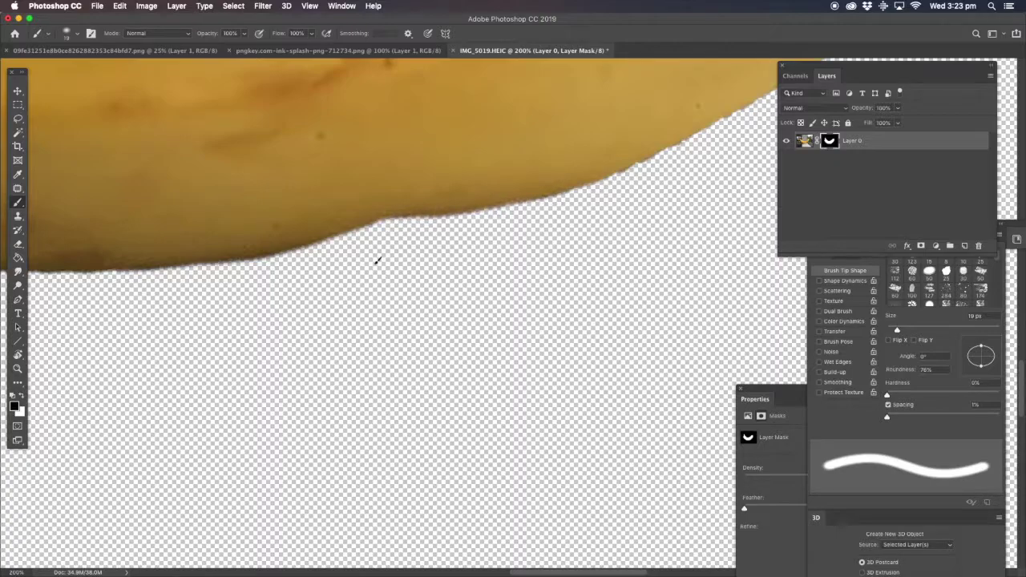
# Fit the whole image on screen and return the canvas rotation to 0° to check the cutout.
pyautogui.click(18, 369)
pyautogui.rightClick(342, 221)
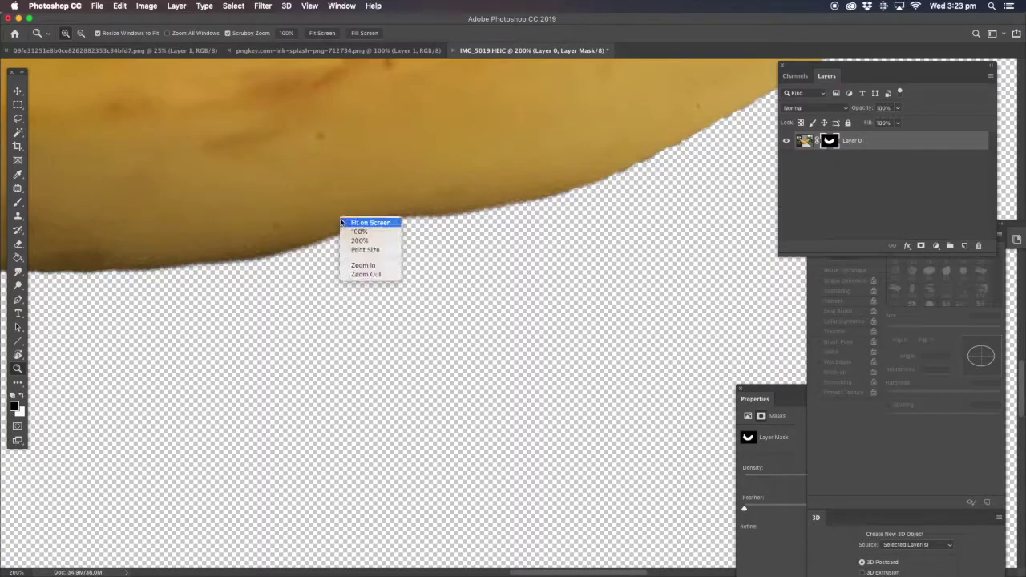
pyautogui.click(368, 222)
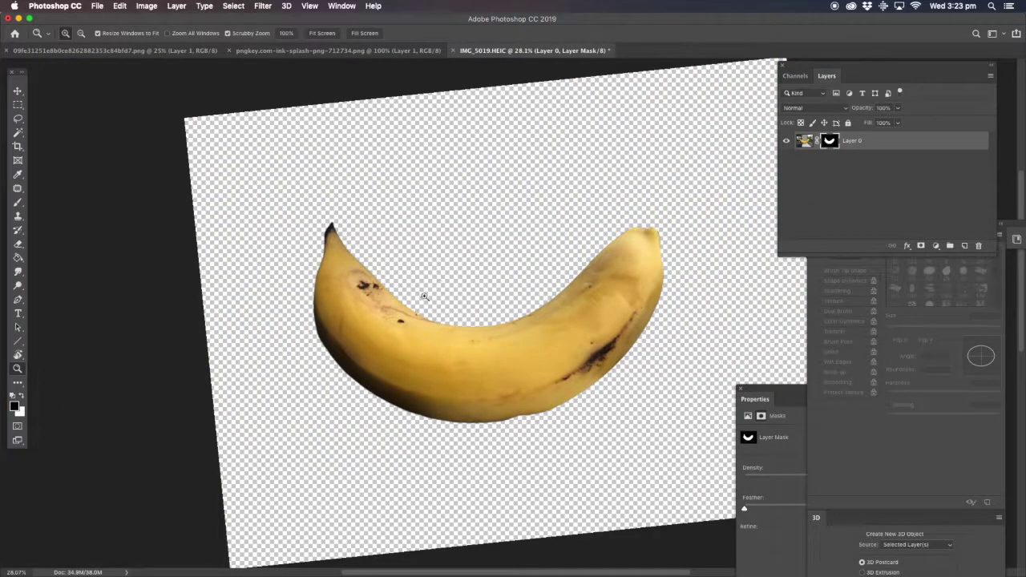
pyautogui.press('r')
pyautogui.moveTo(428, 243); pyautogui.dragTo(439, 238)
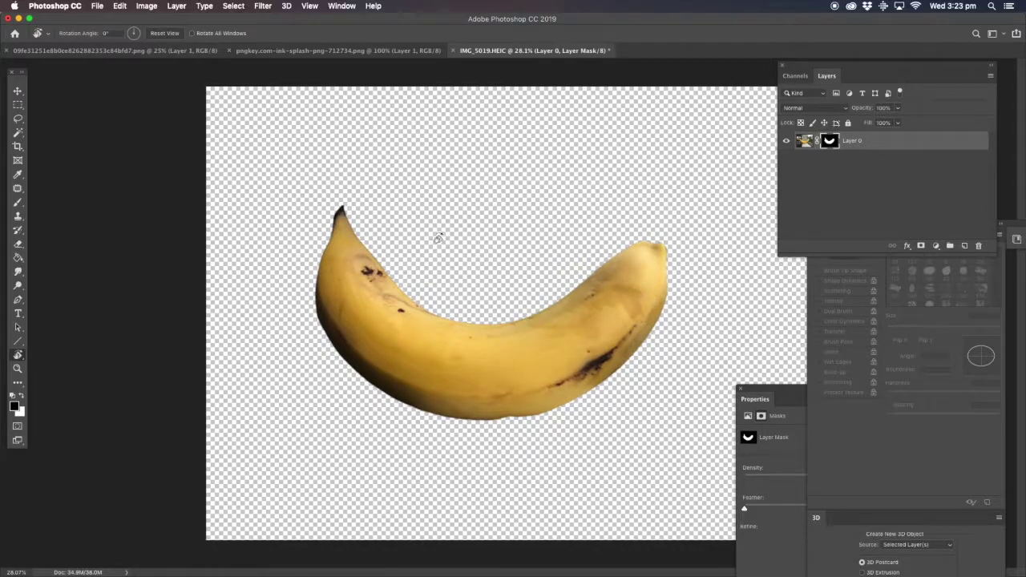
pyautogui.press('z')
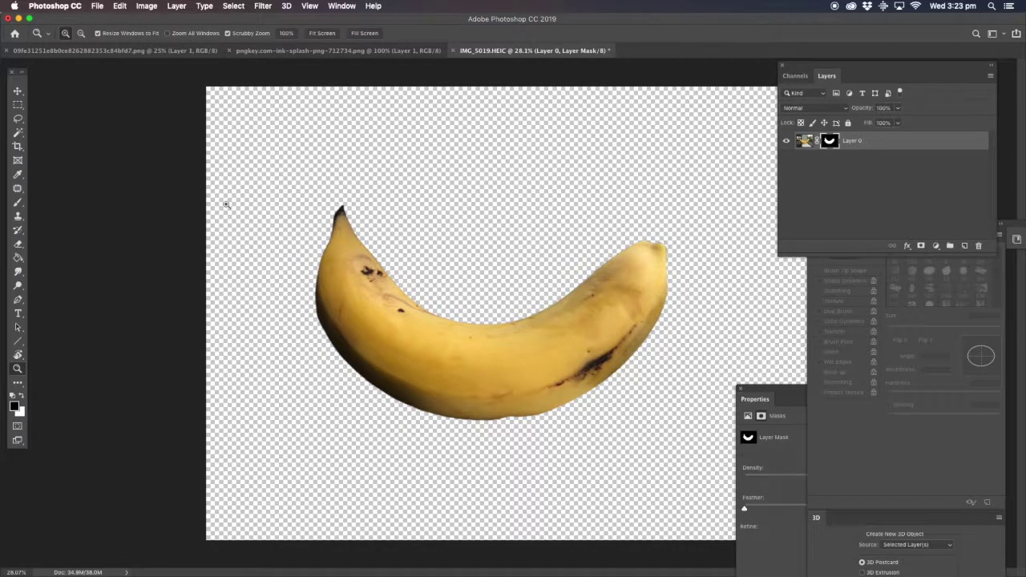
# Convert the masked banana layer to a smart object and rasterize it into a plain pixel layer.
pyautogui.press('v')
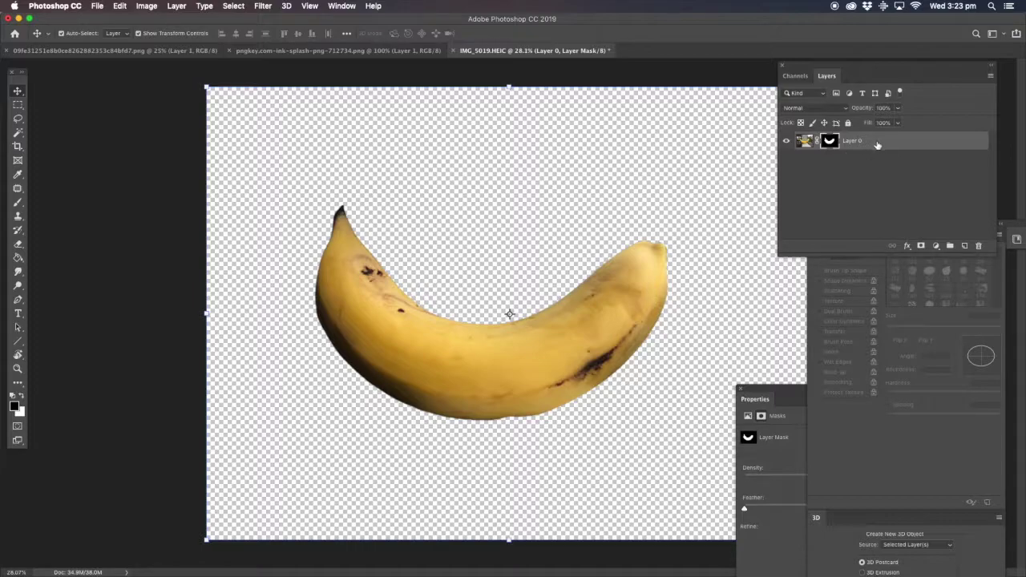
pyautogui.rightClick(877, 144)
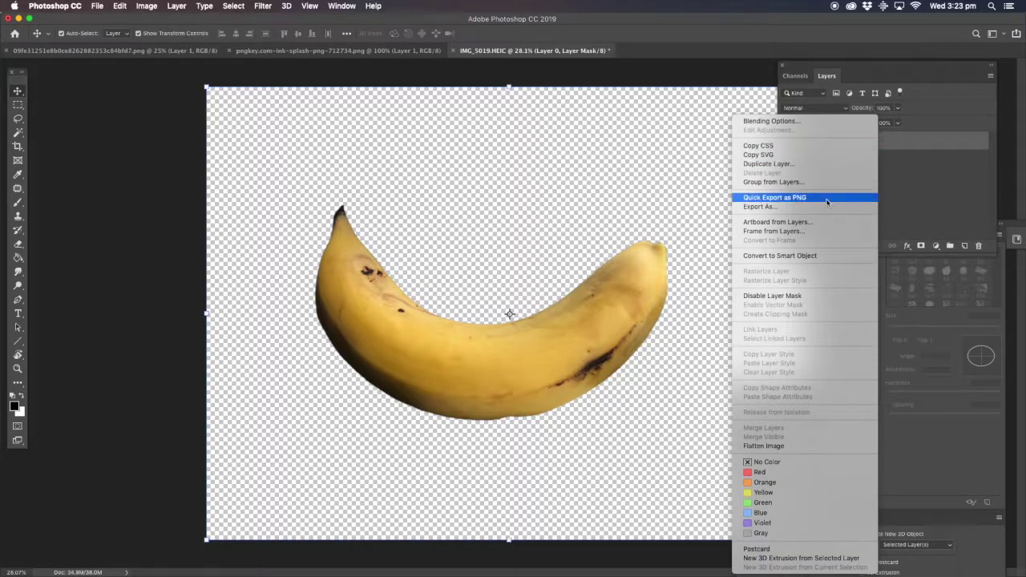
pyautogui.click(814, 255)
pyautogui.rightClick(867, 144)
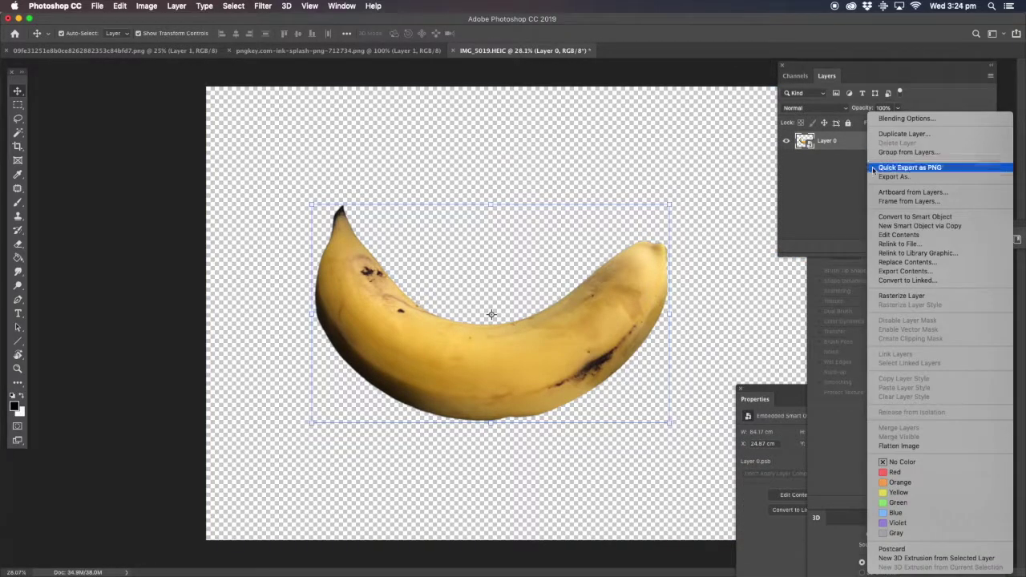
pyautogui.click(898, 297)
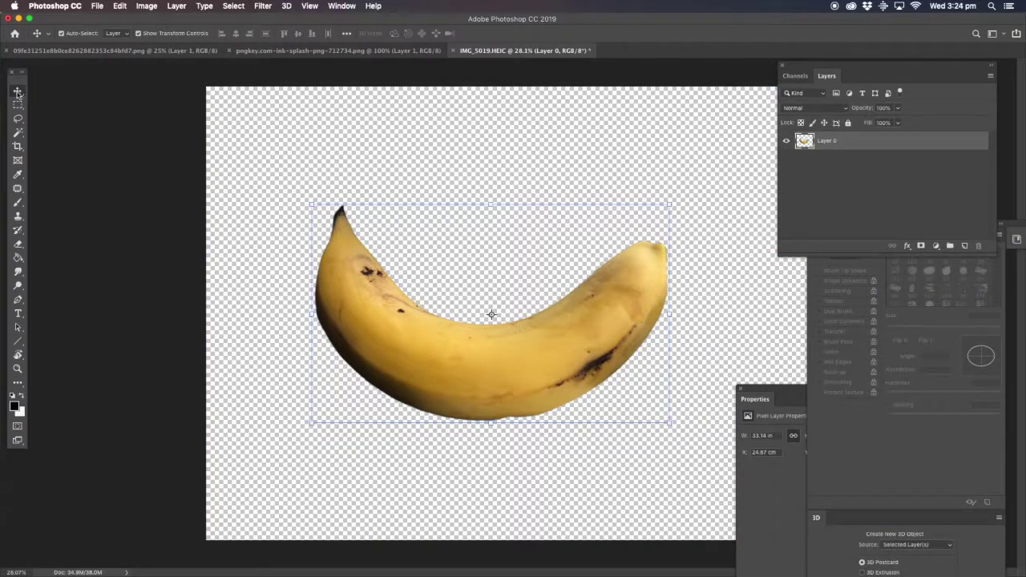
# Move the banana to the canvas's left side and rotate it 42.5° clockwise so its tip points upward.
pyautogui.moveTo(378, 310)
pyautogui.mouseDown()
pyautogui.moveTo(313, 289)
pyautogui.moveTo(386, 305)
pyautogui.moveTo(372, 302)
pyautogui.mouseUp()
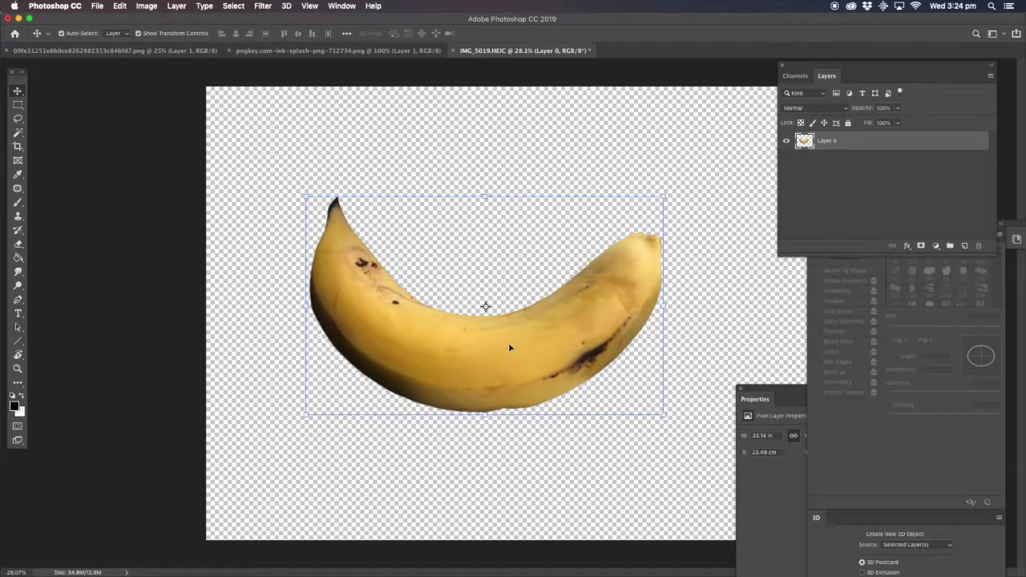
pyautogui.moveTo(508, 343); pyautogui.dragTo(441, 349)
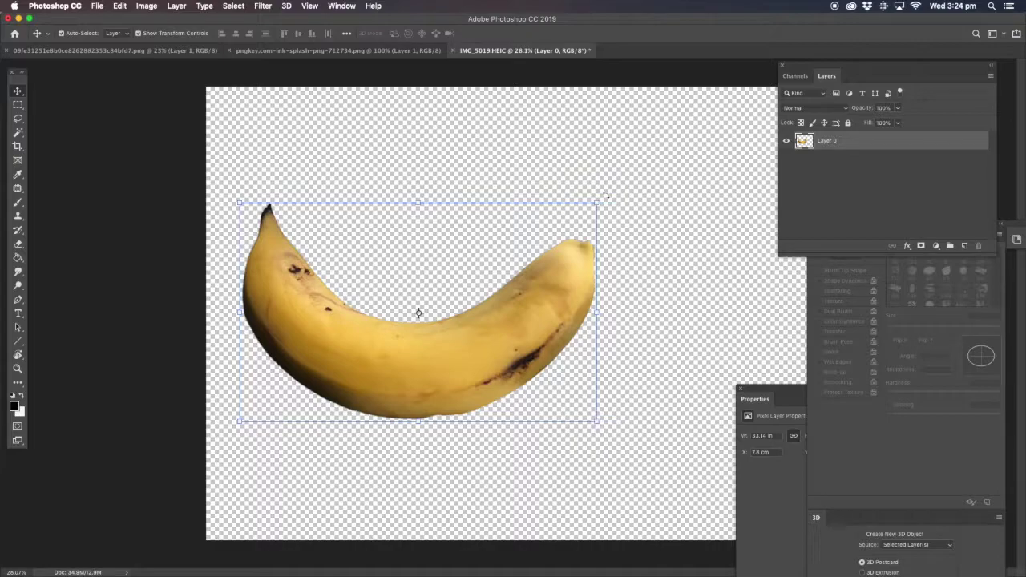
pyautogui.moveTo(605, 195); pyautogui.dragTo(646, 351)
pyautogui.moveTo(507, 377); pyautogui.dragTo(464, 389)
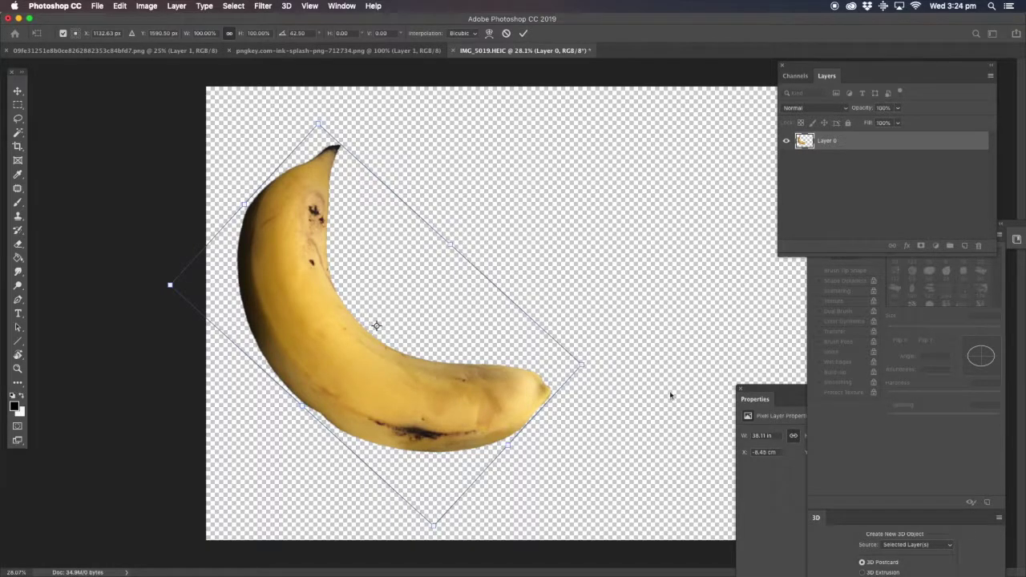
pyautogui.moveTo(428, 403); pyautogui.dragTo(414, 412)
# Apply the banana transform and paste the copied red ink splash into the banana document IMG_5019.HEIC as a new layer.
pyautogui.click(18, 119)
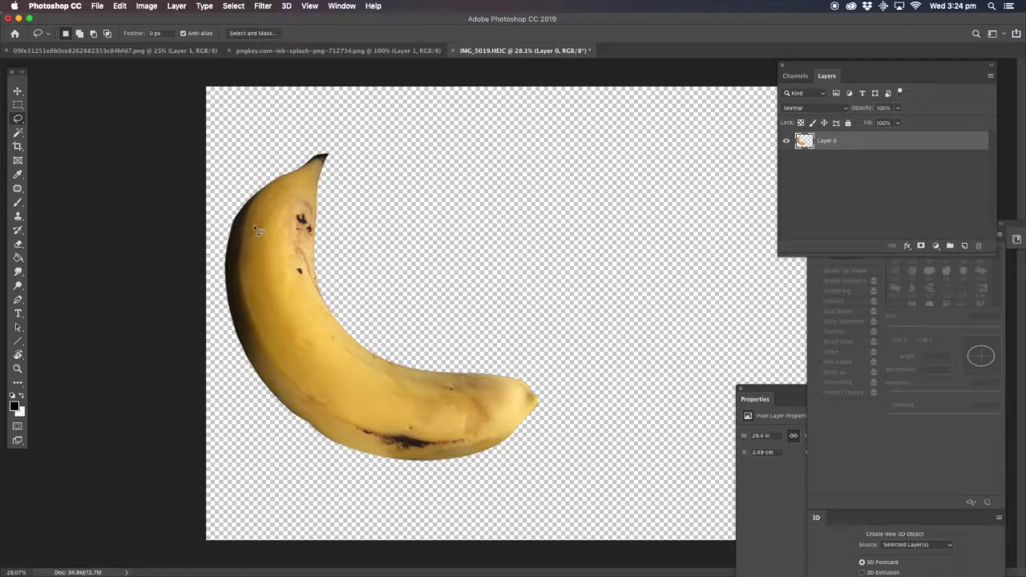
pyautogui.click(321, 51)
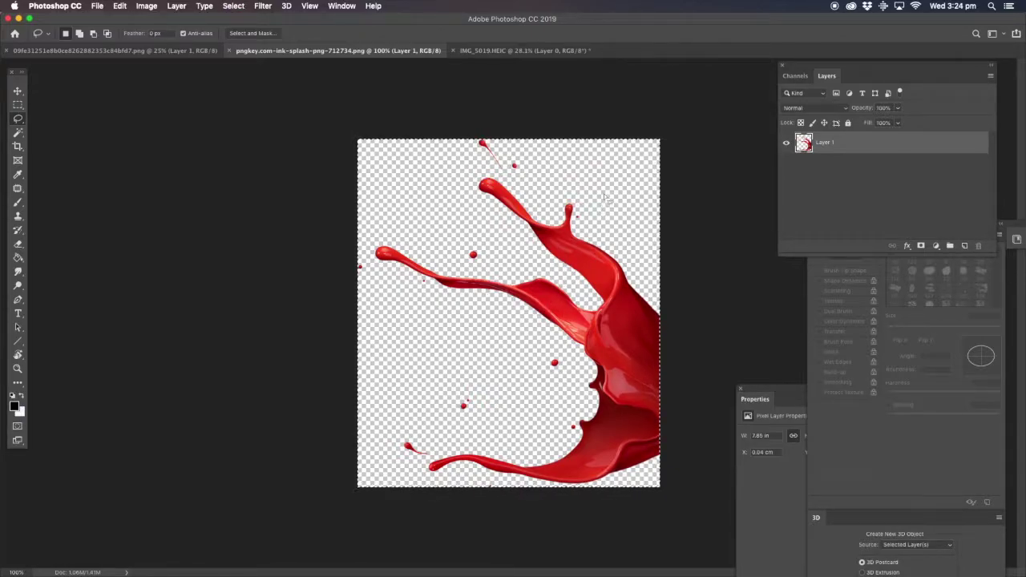
pyautogui.click(501, 52)
pyautogui.press('super+v')
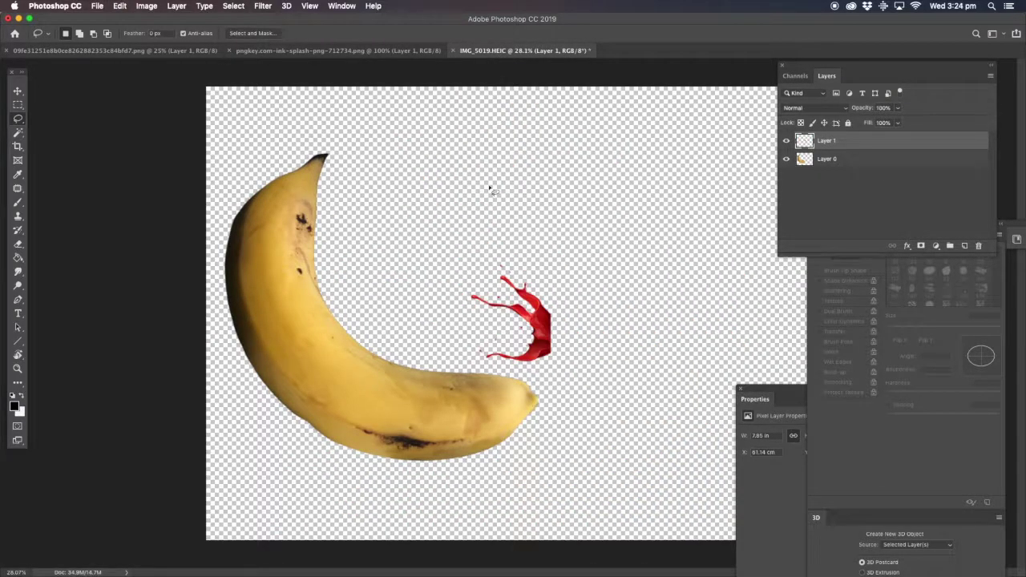
# Flip the pasted red splash horizontally so its arms point away from the banana.
pyautogui.click(17, 92)
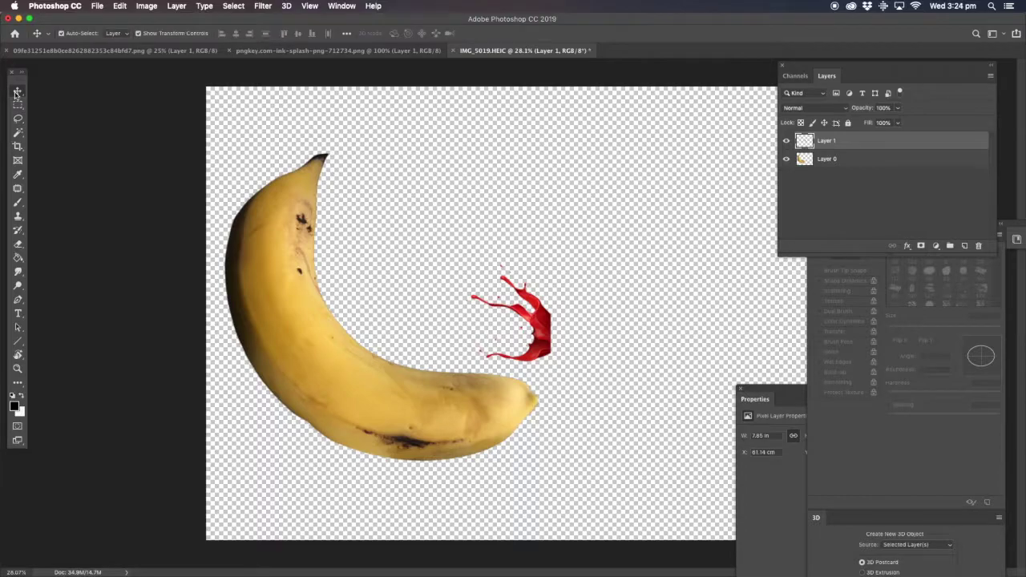
pyautogui.click(121, 6)
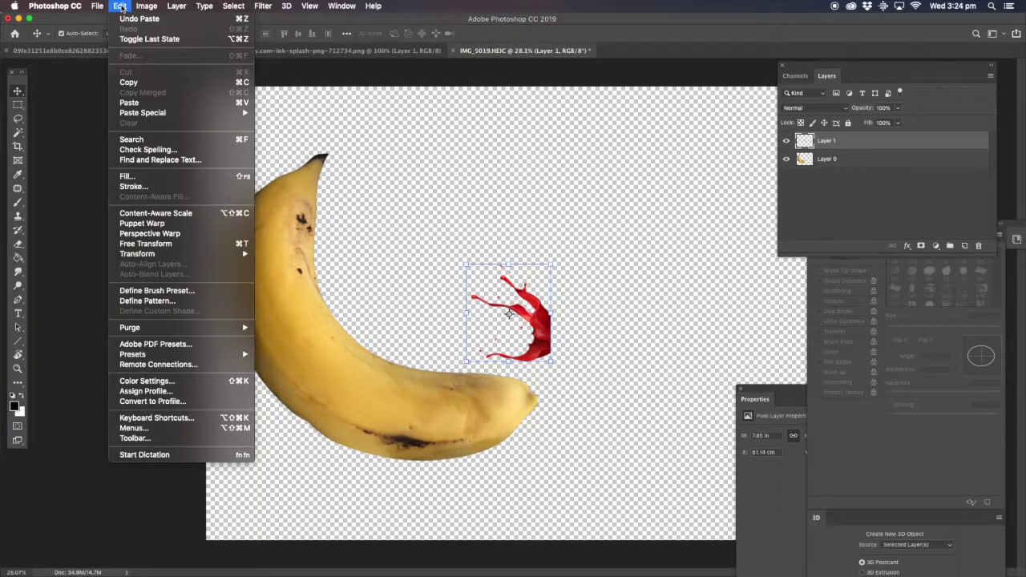
pyautogui.moveTo(149, 255)
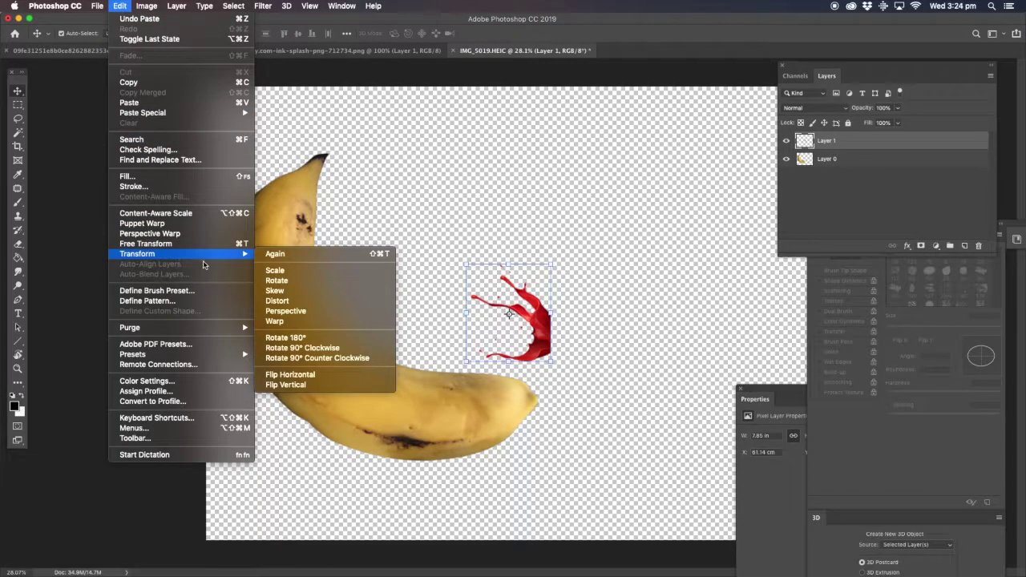
pyautogui.click(328, 376)
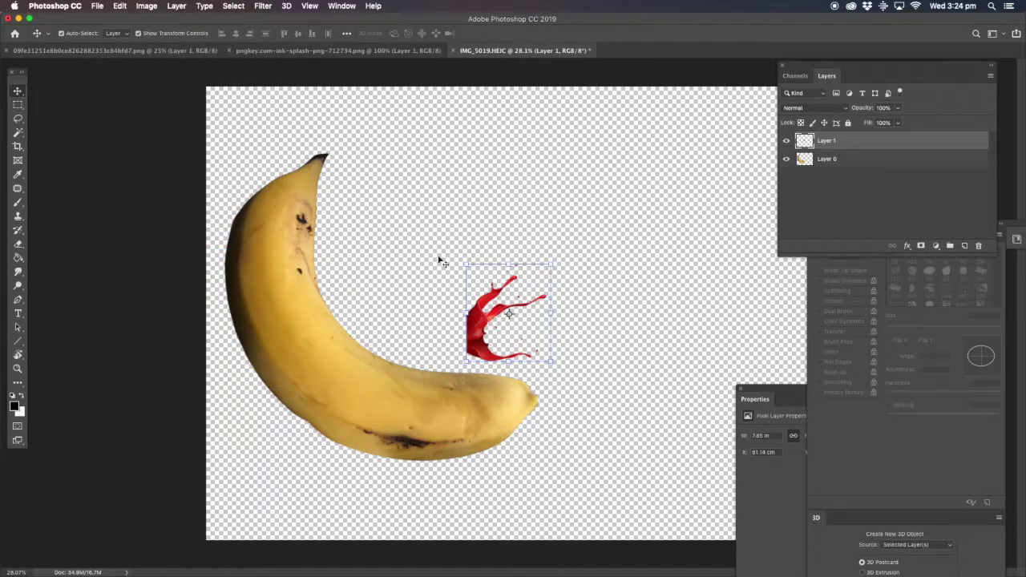
# Enlarge the splash to about 293% and place it over the banana's lower end, tilted about 11.5° counter-clockwise.
pyautogui.moveTo(552, 265); pyautogui.dragTo(688, 141)
pyautogui.moveTo(720, 112); pyautogui.dragTo(722, 112)
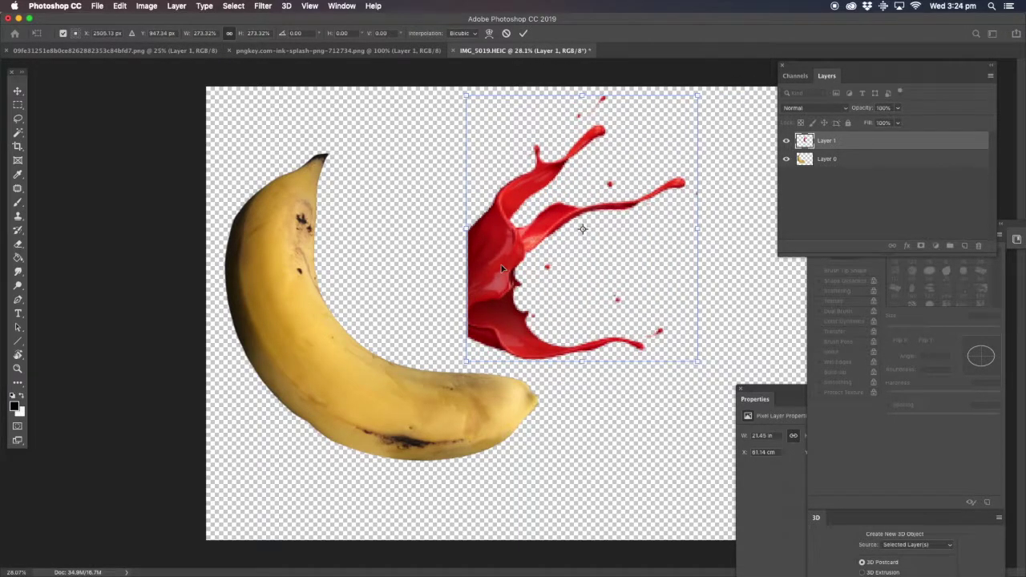
pyautogui.moveTo(496, 267)
pyautogui.mouseDown()
pyautogui.moveTo(457, 356)
pyautogui.moveTo(455, 390)
pyautogui.moveTo(462, 386)
pyautogui.mouseUp()
pyautogui.moveTo(431, 215); pyautogui.dragTo(393, 202)
pyautogui.moveTo(454, 409); pyautogui.dragTo(456, 387)
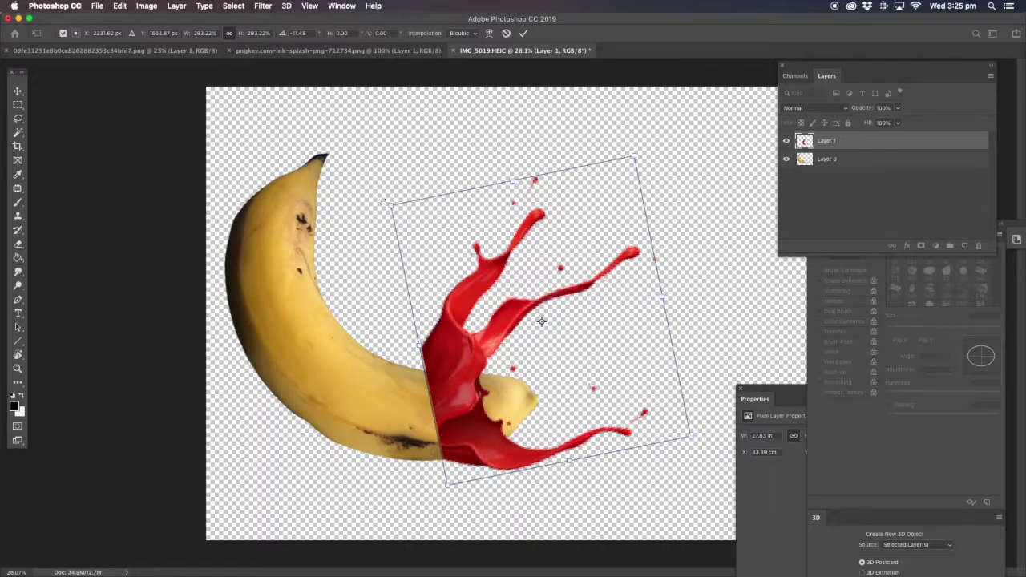
# Rotate the splash to -39.54°, scale it to about 297%, and align its flat edge across the banana's lower end.
pyautogui.moveTo(380, 202); pyautogui.dragTo(357, 292)
pyautogui.moveTo(504, 395); pyautogui.dragTo(445, 359)
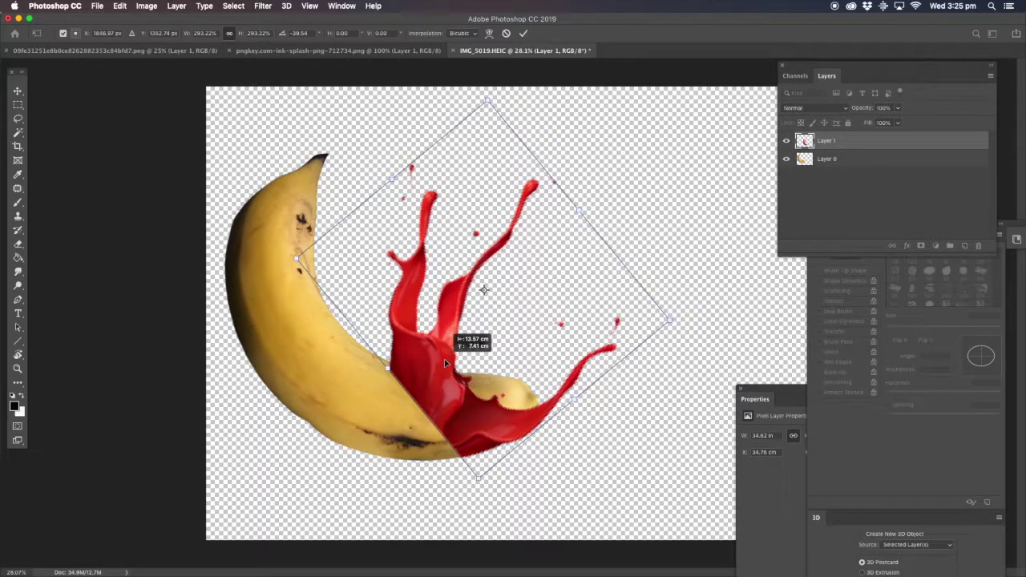
pyautogui.moveTo(503, 426)
pyautogui.mouseDown()
pyautogui.moveTo(565, 357)
pyautogui.moveTo(504, 426)
pyautogui.mouseUp()
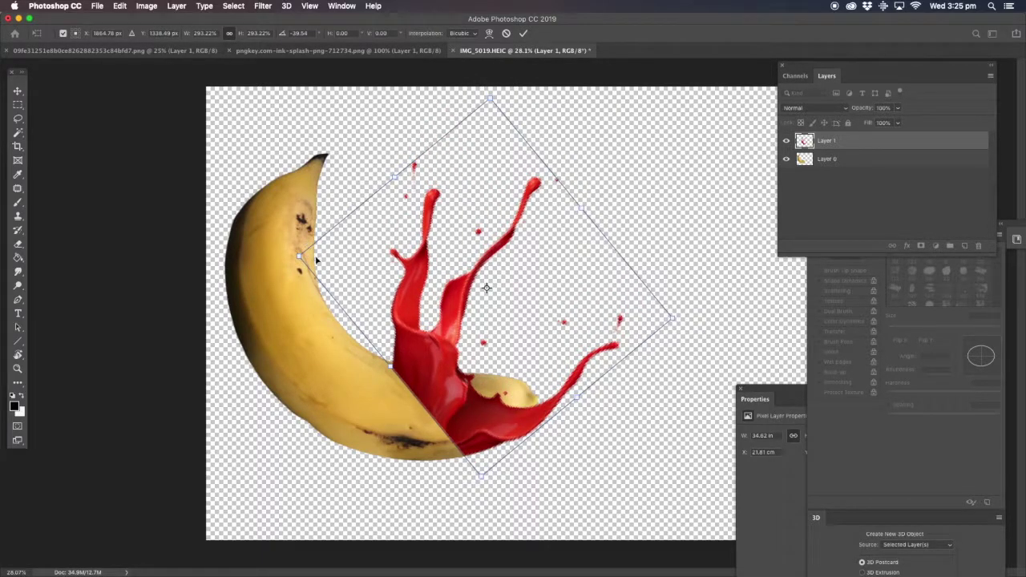
pyautogui.moveTo(298, 255); pyautogui.dragTo(294, 254)
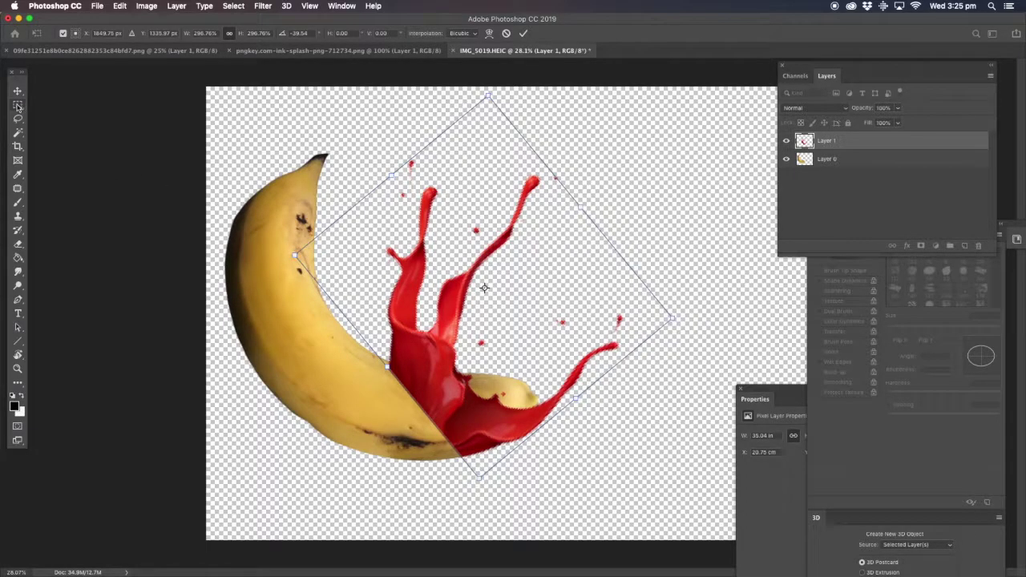
pyautogui.click(18, 106)
# Warp the splash layer, stretching its upper corner and arms outward, away from the banana.
pyautogui.click(17, 368)
pyautogui.click(449, 383)
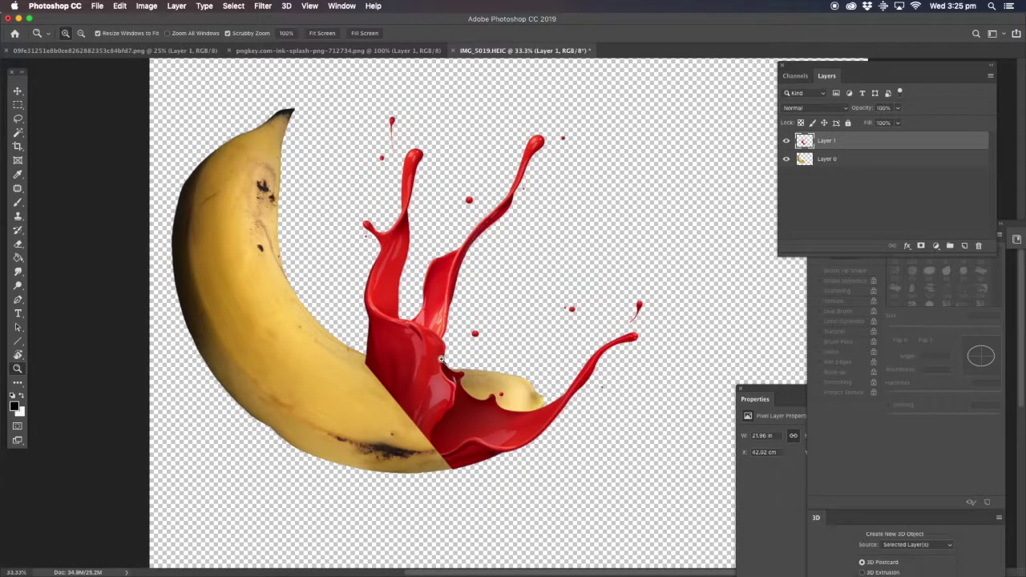
pyautogui.moveTo(429, 358); pyautogui.dragTo(363, 351)
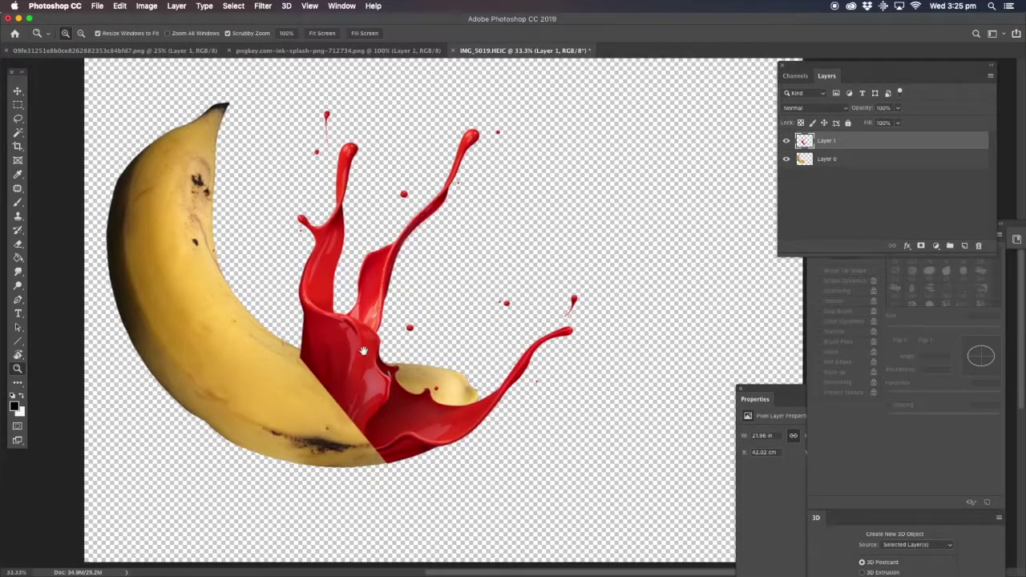
pyautogui.click(19, 92)
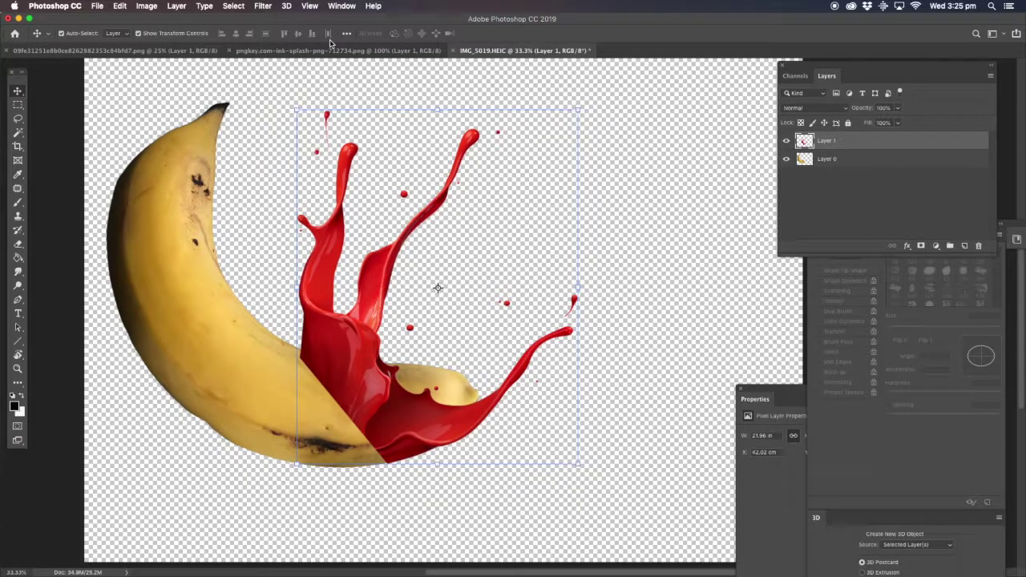
pyautogui.click(121, 7)
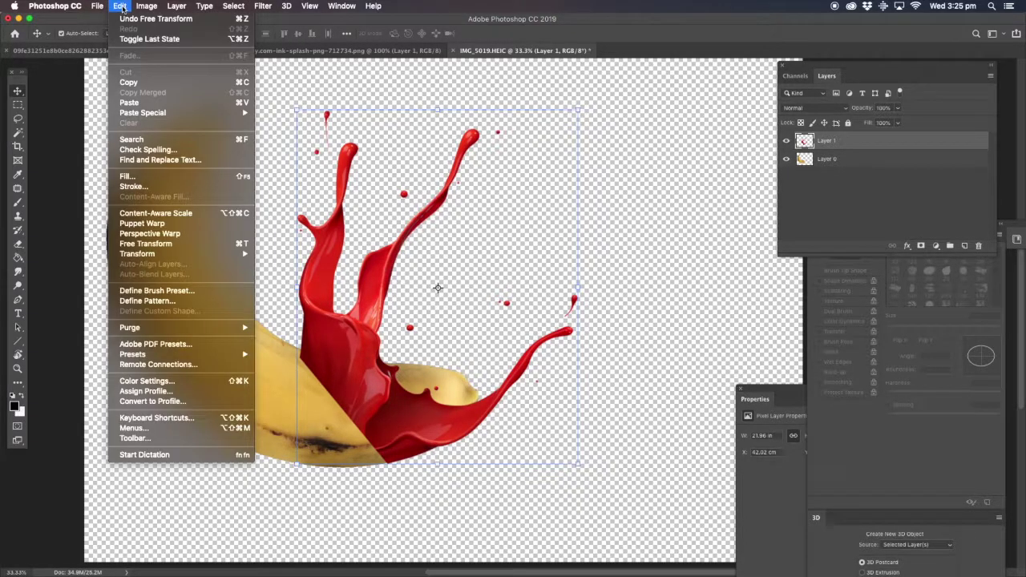
pyautogui.moveTo(232, 254)
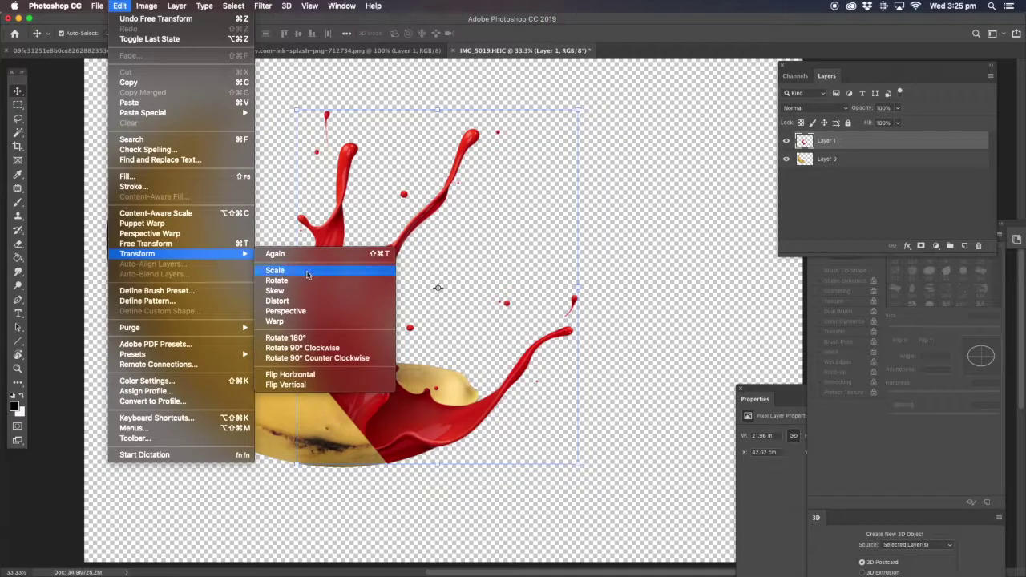
pyautogui.click(282, 321)
pyautogui.moveTo(578, 112); pyautogui.dragTo(746, 103)
pyautogui.moveTo(597, 284); pyautogui.dragTo(691, 293)
pyautogui.moveTo(486, 169); pyautogui.dragTo(649, 122)
pyautogui.moveTo(405, 135); pyautogui.dragTo(433, 123)
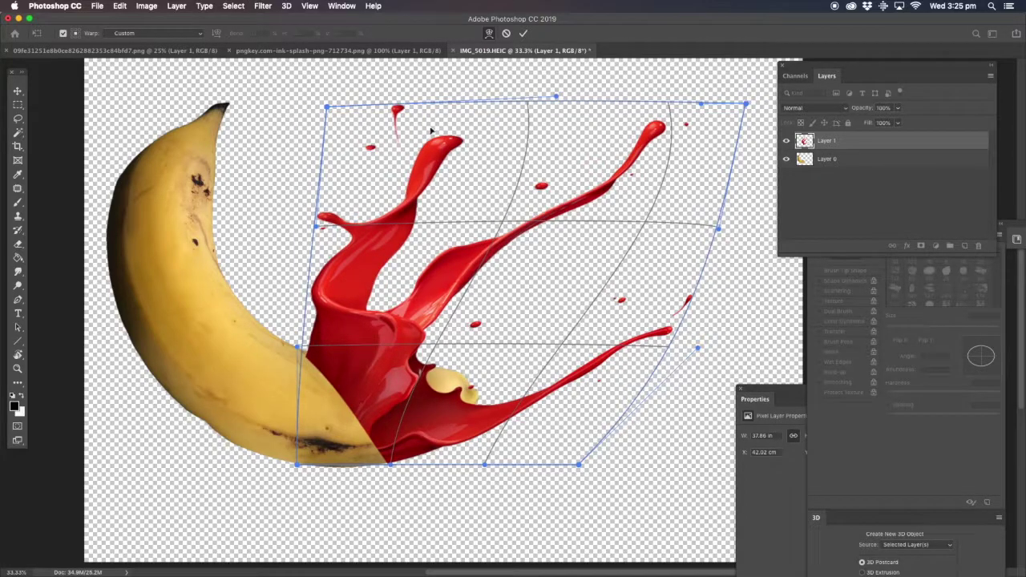
# Reshape the warp's banana-side edge and swing the tallest splash arm up and away from the banana.
pyautogui.moveTo(355, 240); pyautogui.dragTo(384, 279)
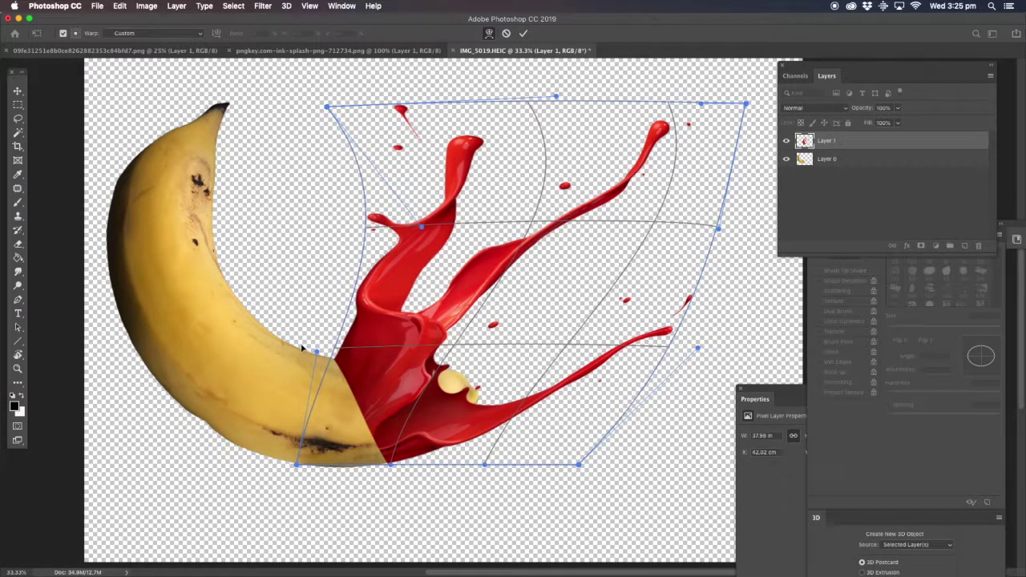
pyautogui.moveTo(349, 359); pyautogui.dragTo(323, 347)
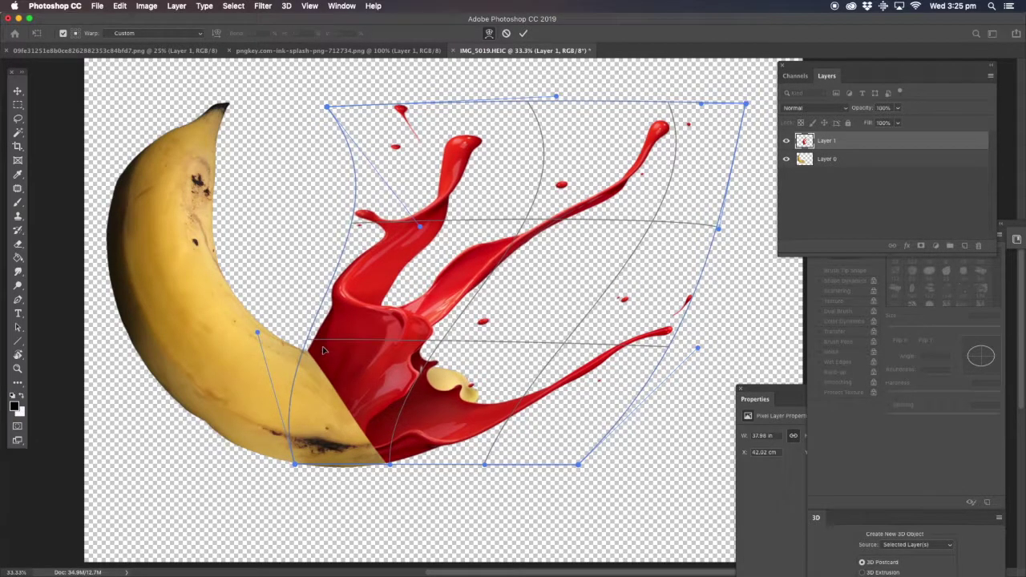
pyautogui.moveTo(409, 102); pyautogui.dragTo(525, 81)
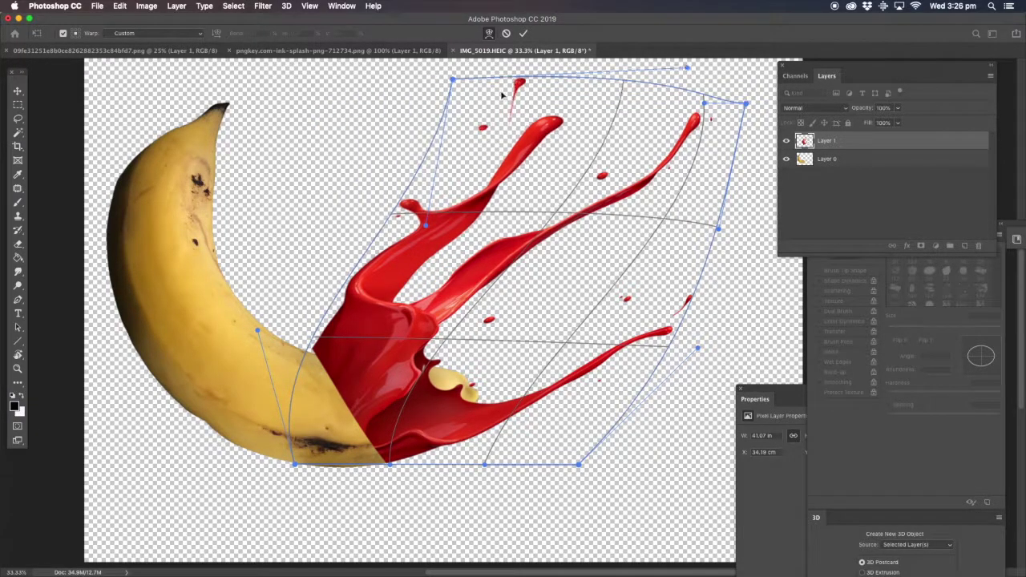
pyautogui.moveTo(675, 153); pyautogui.dragTo(693, 157)
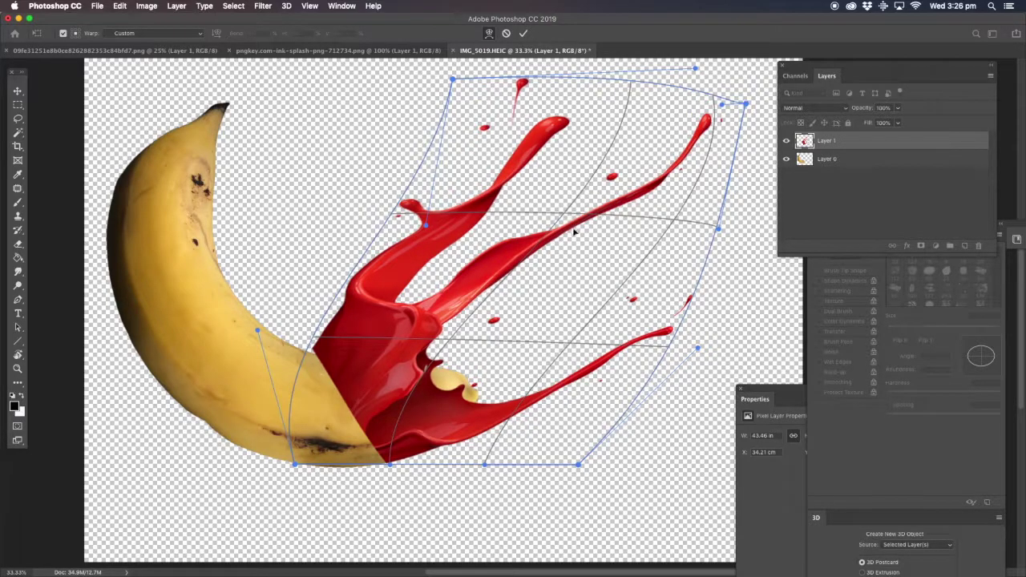
# Bend the middle and lower splash arms downward, refine the edge meeting the banana, and apply the warp.
pyautogui.moveTo(575, 231); pyautogui.dragTo(607, 250)
pyautogui.moveTo(511, 276); pyautogui.dragTo(532, 294)
pyautogui.moveTo(588, 377); pyautogui.dragTo(596, 389)
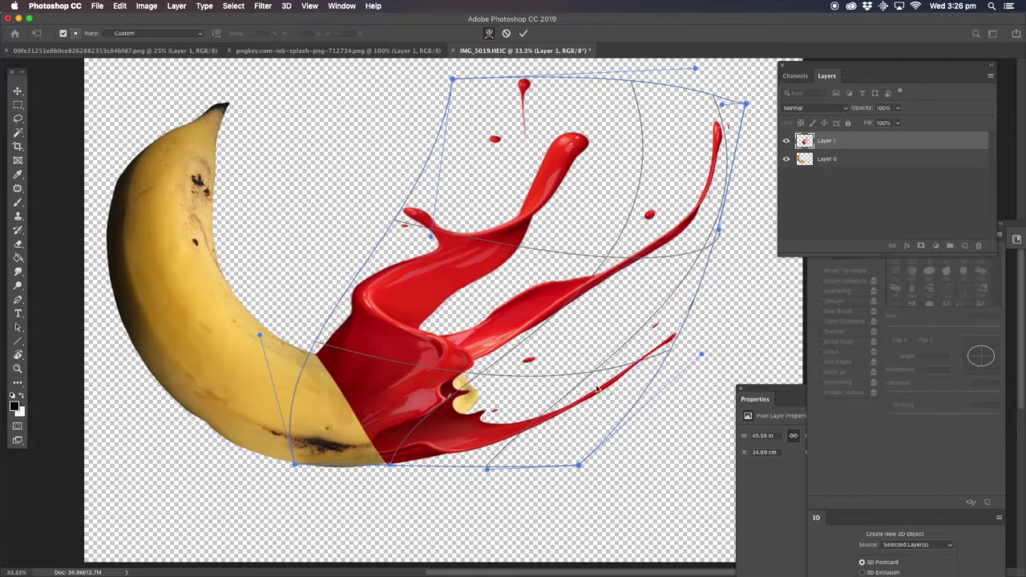
pyautogui.moveTo(700, 354); pyautogui.dragTo(731, 436)
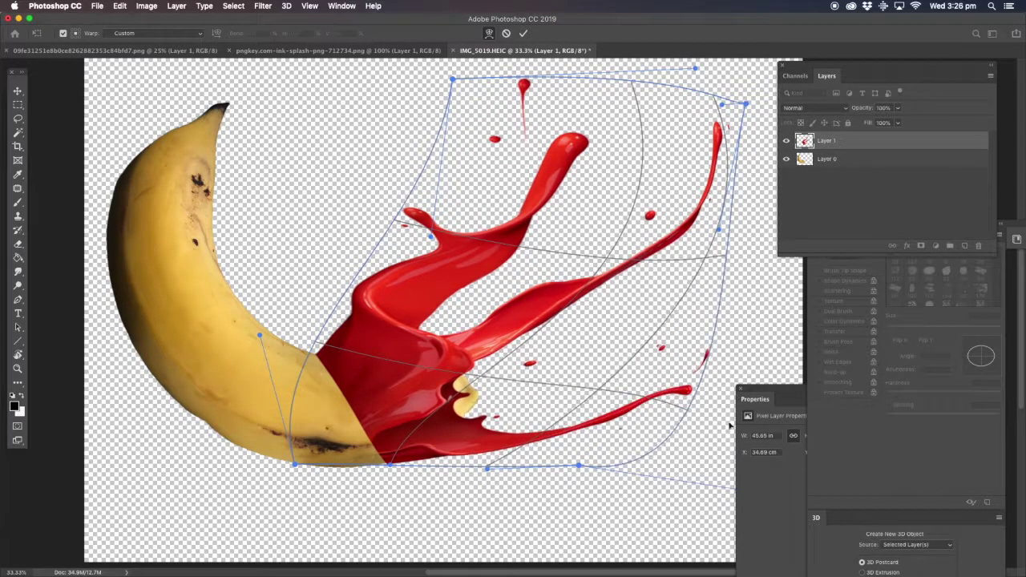
pyautogui.moveTo(643, 434); pyautogui.dragTo(597, 423)
pyautogui.moveTo(402, 423); pyautogui.dragTo(397, 417)
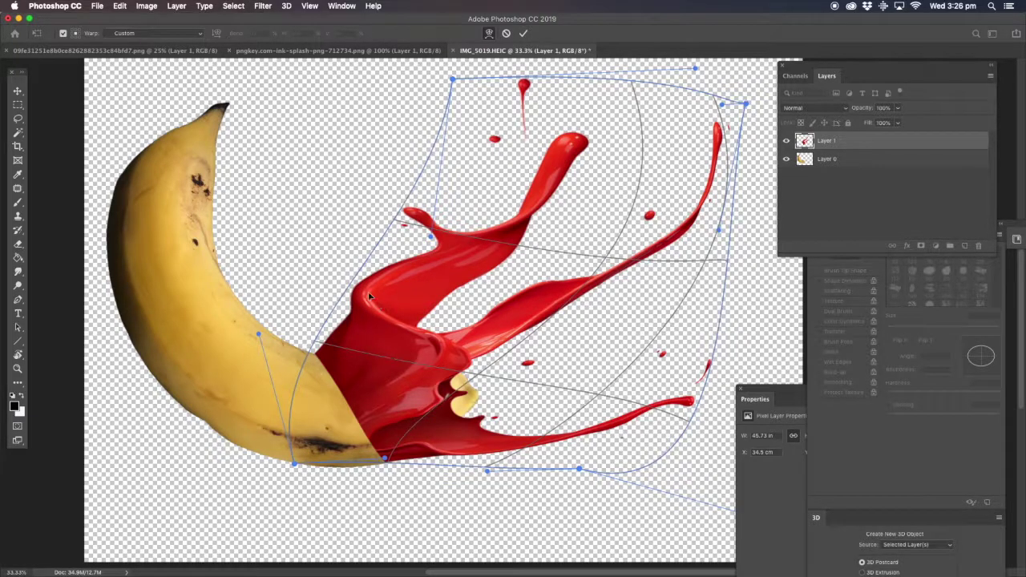
pyautogui.moveTo(372, 293); pyautogui.dragTo(396, 261)
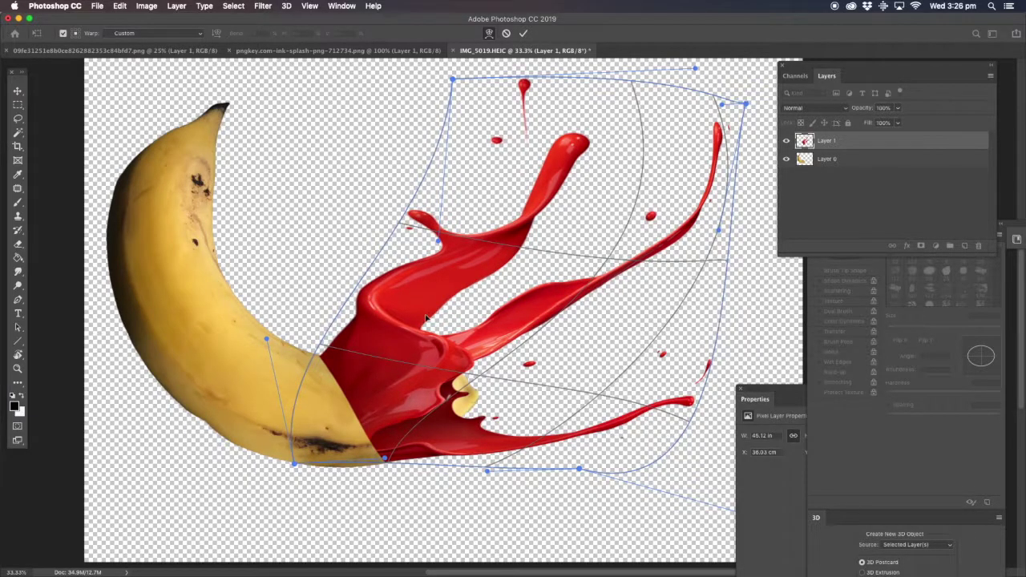
pyautogui.click(17, 120)
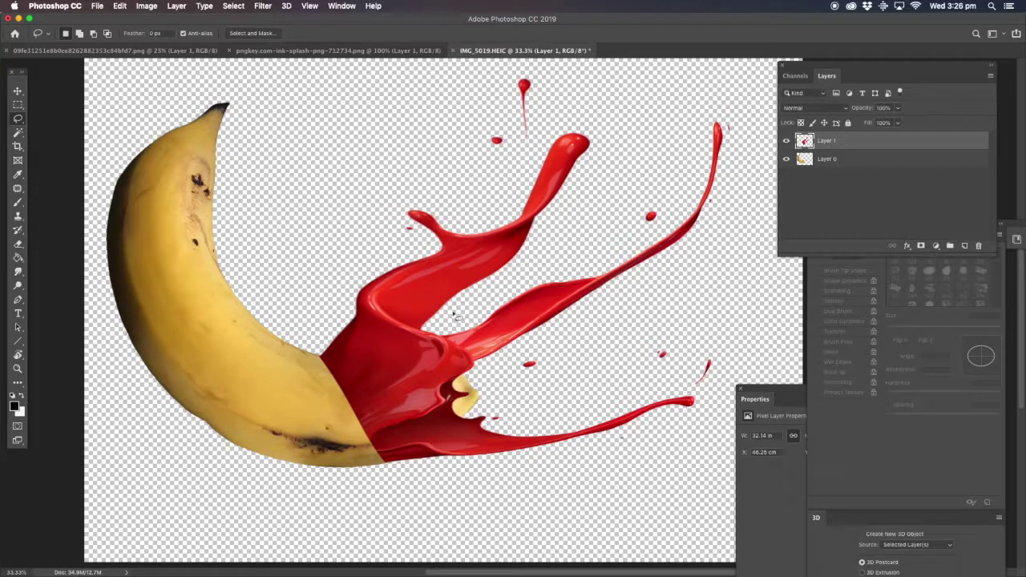
pyautogui.moveTo(441, 319)
pyautogui.mouseDown()
pyautogui.moveTo(352, 373)
pyautogui.moveTo(318, 374)
pyautogui.moveTo(306, 339)
pyautogui.moveTo(374, 262)
pyautogui.moveTo(456, 102)
pyautogui.moveTo(544, 69)
pyautogui.moveTo(627, 133)
pyautogui.moveTo(588, 224)
pyautogui.moveTo(530, 277)
pyautogui.moveTo(442, 312)
pyautogui.mouseUp()
pyautogui.click(120, 7)
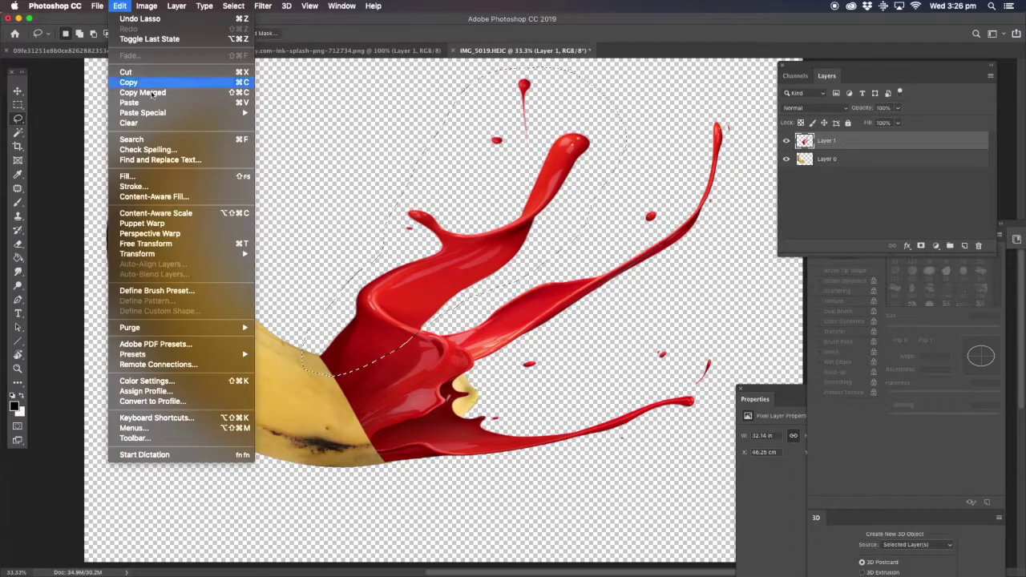
pyautogui.moveTo(170, 254)
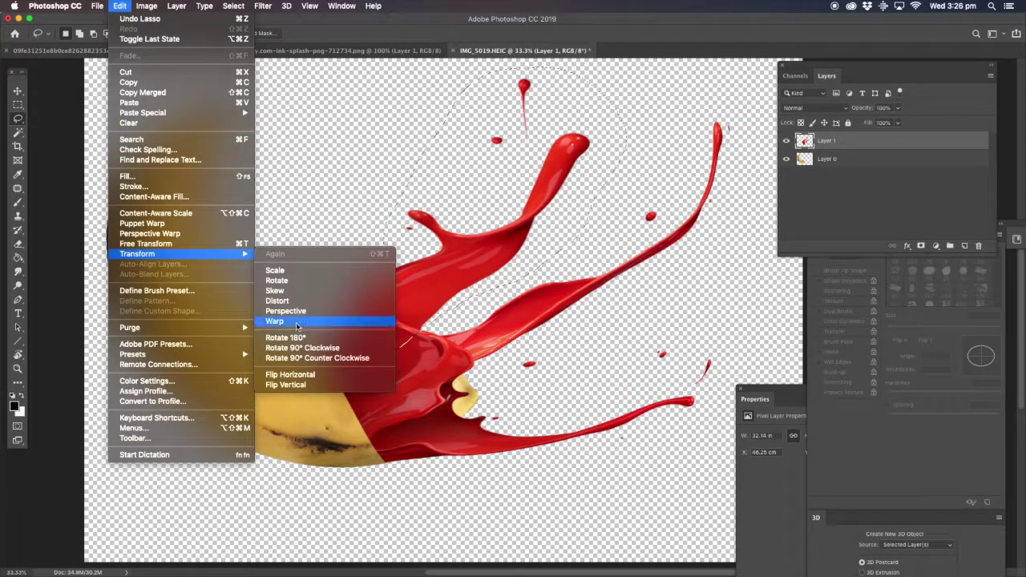
pyautogui.click(298, 321)
pyautogui.moveTo(383, 284); pyautogui.dragTo(390, 286)
pyautogui.click(18, 119)
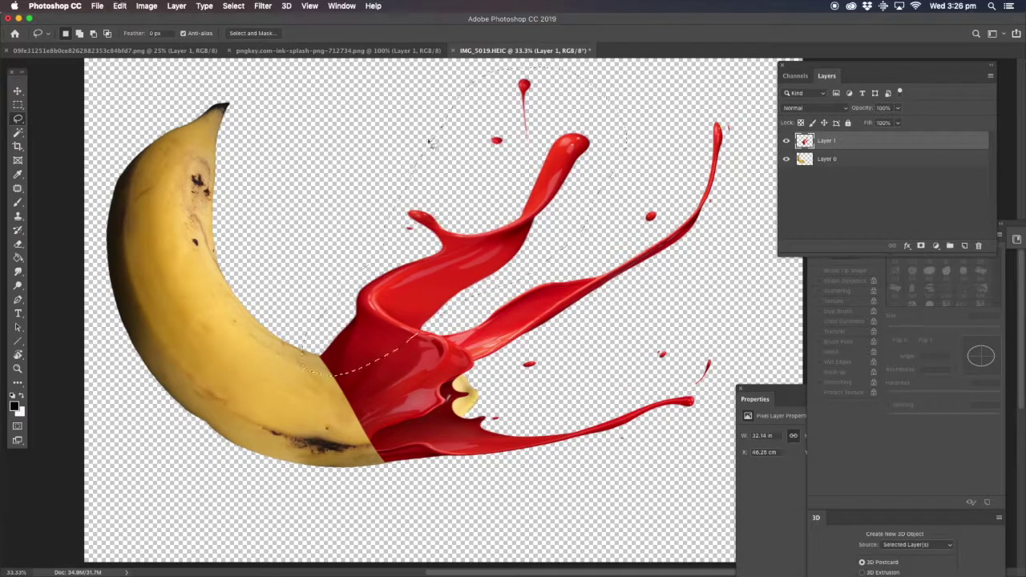
pyautogui.click(401, 150)
# Liquify the splash, pulling its flat cut edge over the banana and pushing the upper arm's bulging base inward.
pyautogui.click(263, 6)
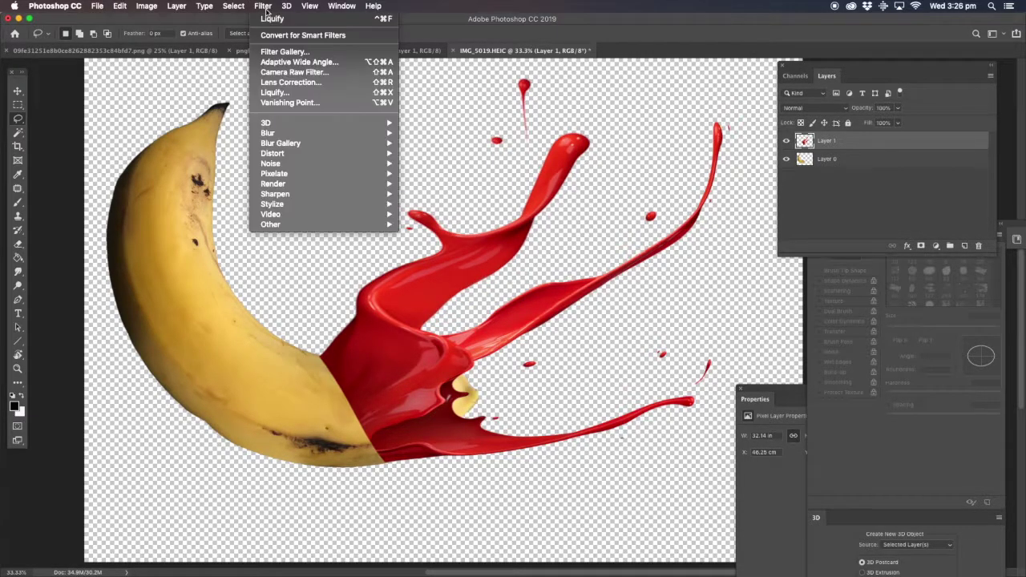
pyautogui.click(294, 93)
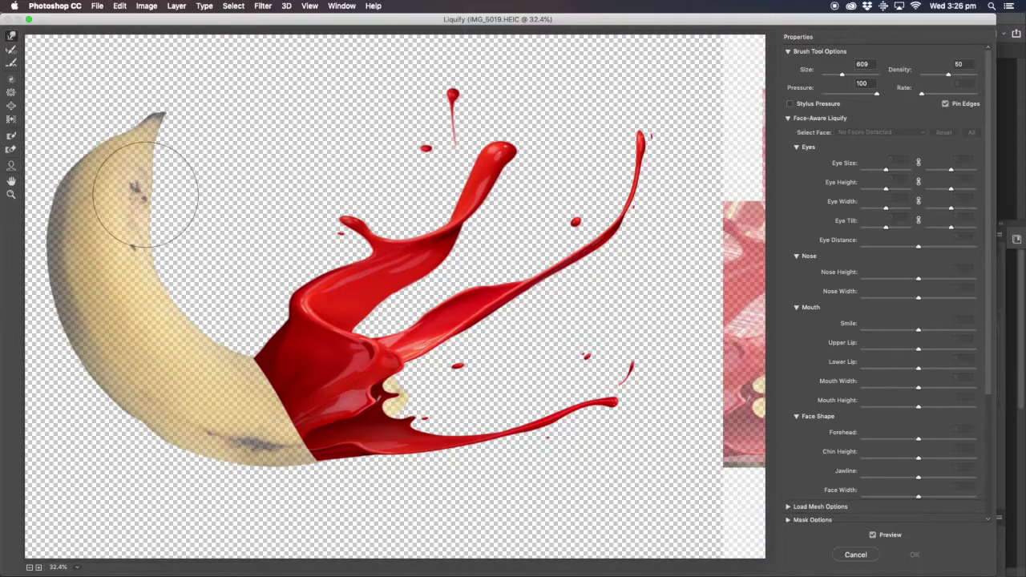
pyautogui.moveTo(252, 355); pyautogui.dragTo(226, 340)
pyautogui.moveTo(271, 313)
pyautogui.mouseDown()
pyautogui.moveTo(255, 324)
pyautogui.moveTo(268, 332)
pyautogui.mouseUp()
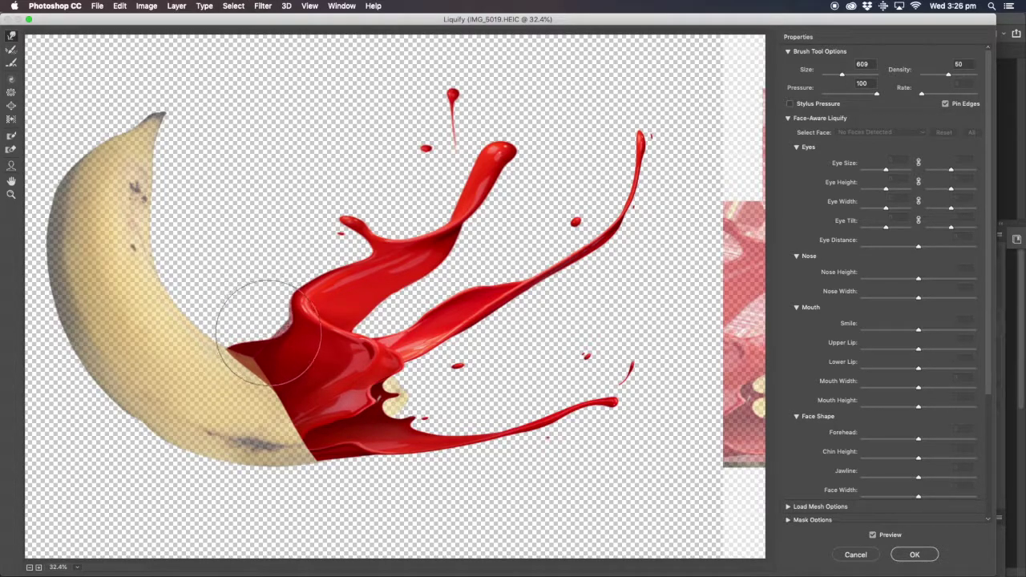
pyautogui.moveTo(287, 298)
pyautogui.mouseDown()
pyautogui.moveTo(358, 285)
pyautogui.moveTo(311, 304)
pyautogui.moveTo(326, 289)
pyautogui.moveTo(307, 292)
pyautogui.moveTo(348, 281)
pyautogui.moveTo(294, 331)
pyautogui.moveTo(280, 330)
pyautogui.moveTo(289, 322)
pyautogui.moveTo(230, 340)
pyautogui.moveTo(212, 332)
pyautogui.moveTo(250, 325)
pyautogui.moveTo(244, 332)
pyautogui.moveTo(323, 405)
pyautogui.moveTo(323, 461)
pyautogui.moveTo(261, 466)
pyautogui.moveTo(337, 463)
pyautogui.moveTo(318, 458)
pyautogui.moveTo(371, 416)
pyautogui.moveTo(396, 334)
pyautogui.mouseUp()
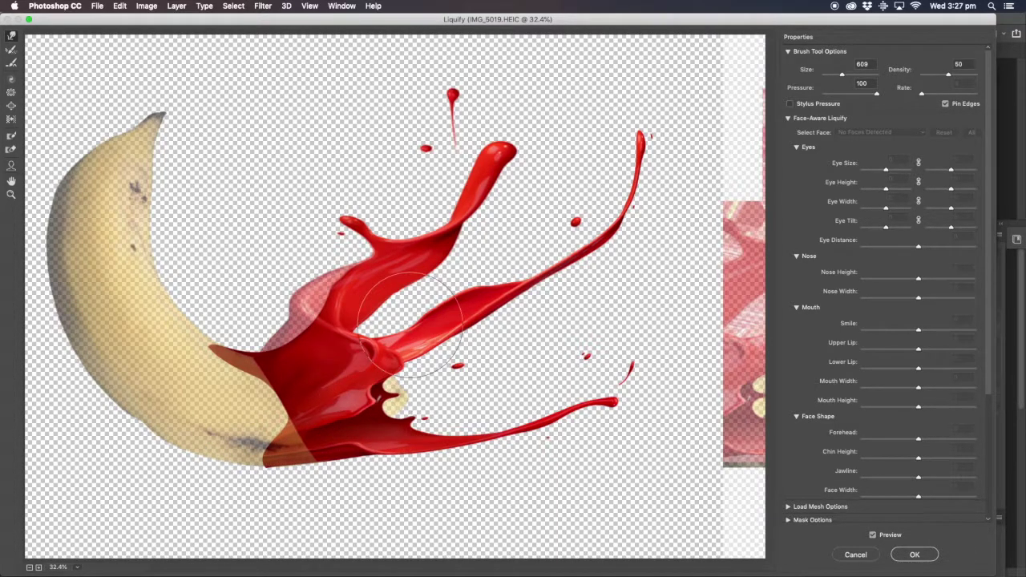
pyautogui.click(924, 558)
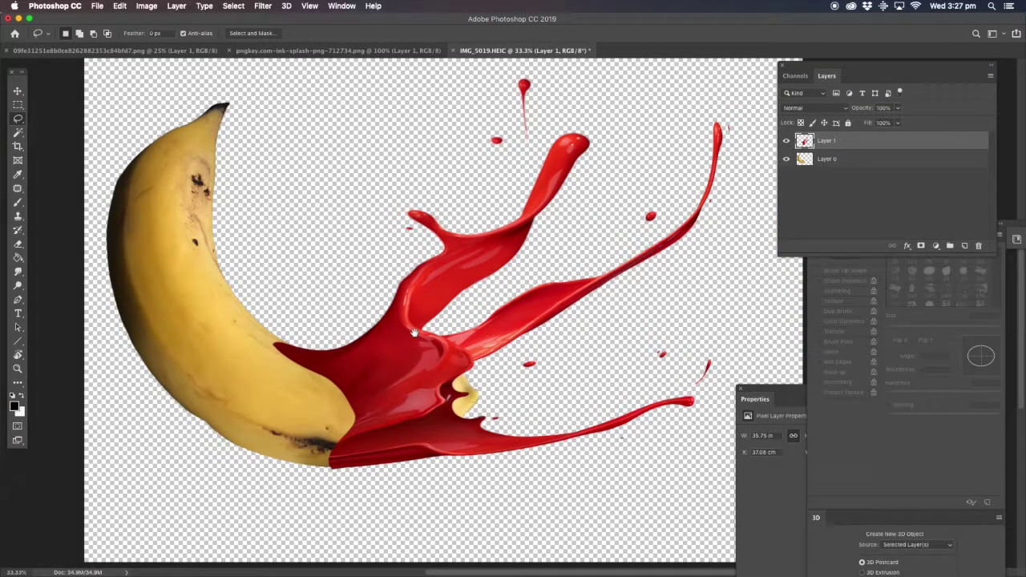
# Duplicate the red splash layer and flip the copy vertically.
pyautogui.moveTo(417, 339); pyautogui.dragTo(365, 338)
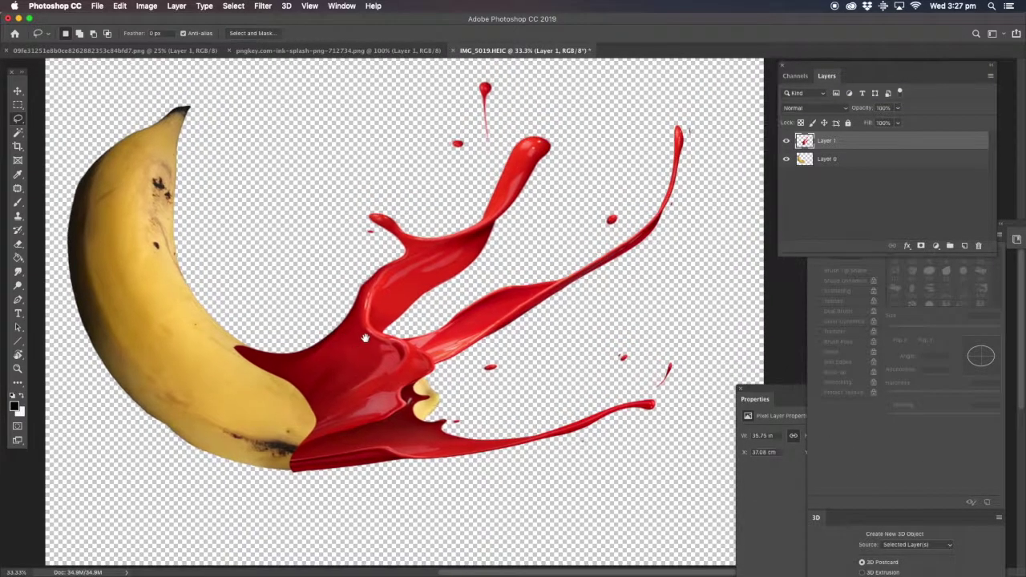
pyautogui.rightClick(857, 145)
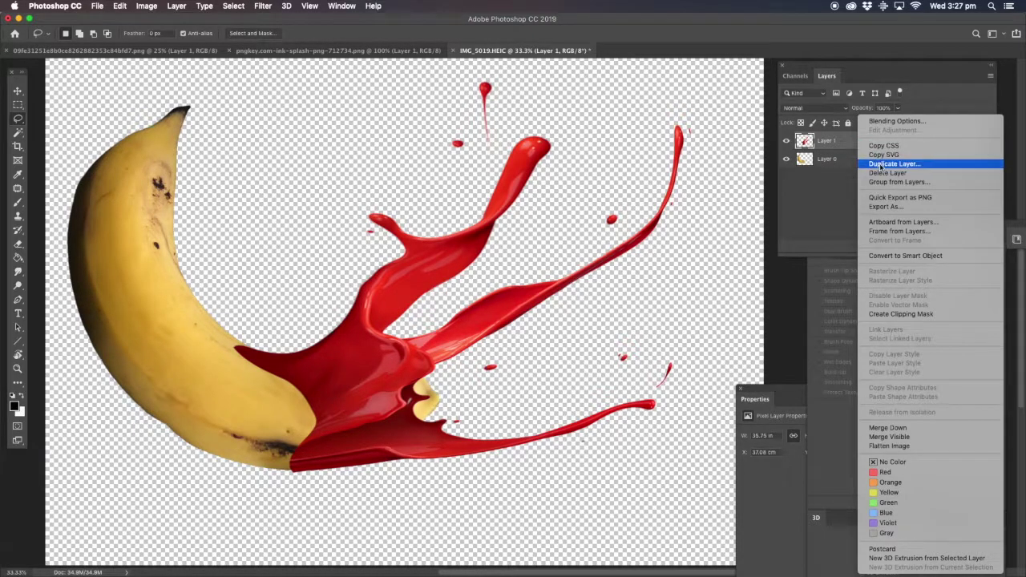
pyautogui.click(882, 165)
pyautogui.click(596, 246)
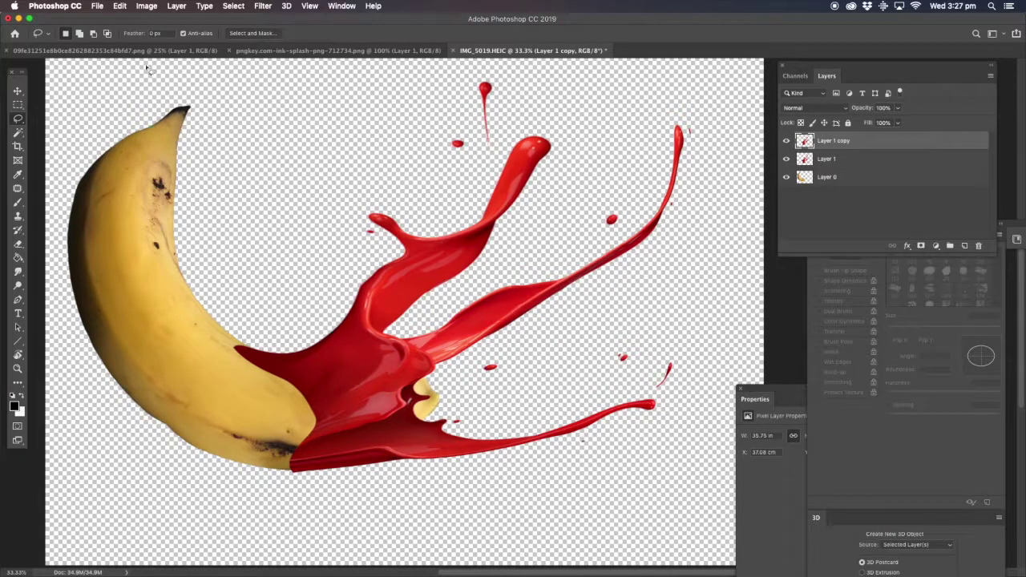
pyautogui.click(119, 6)
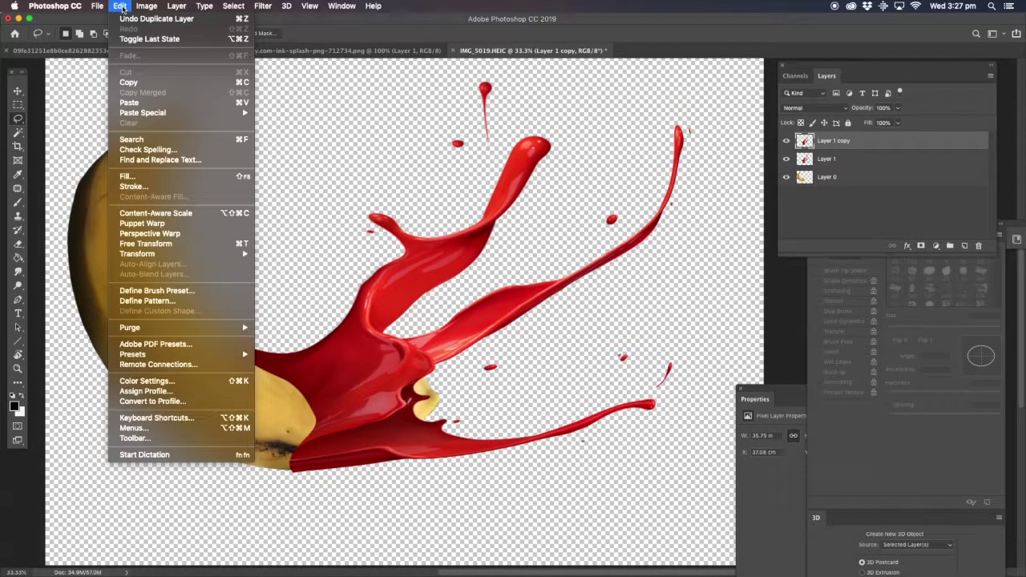
pyautogui.moveTo(175, 256)
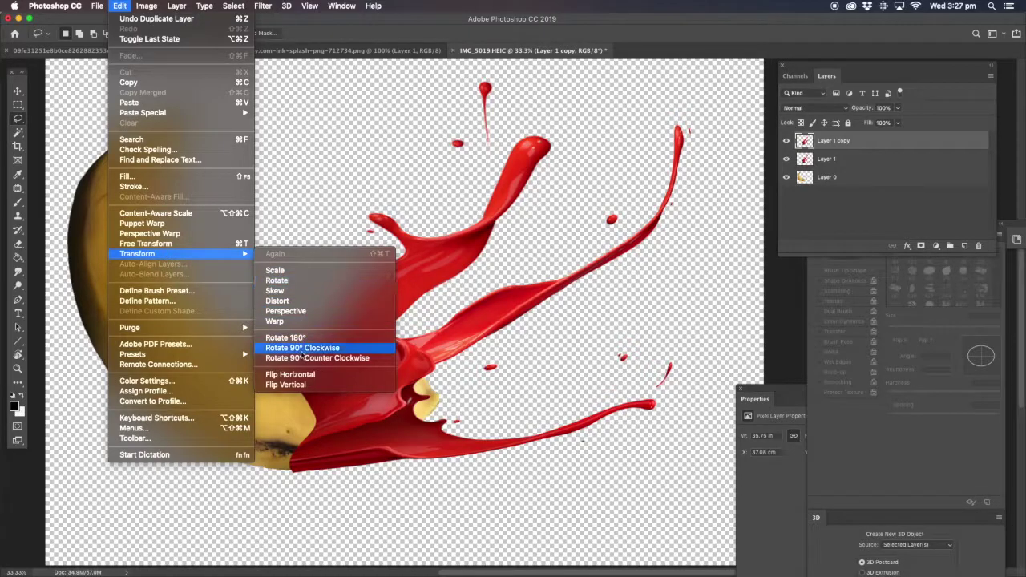
pyautogui.click(285, 385)
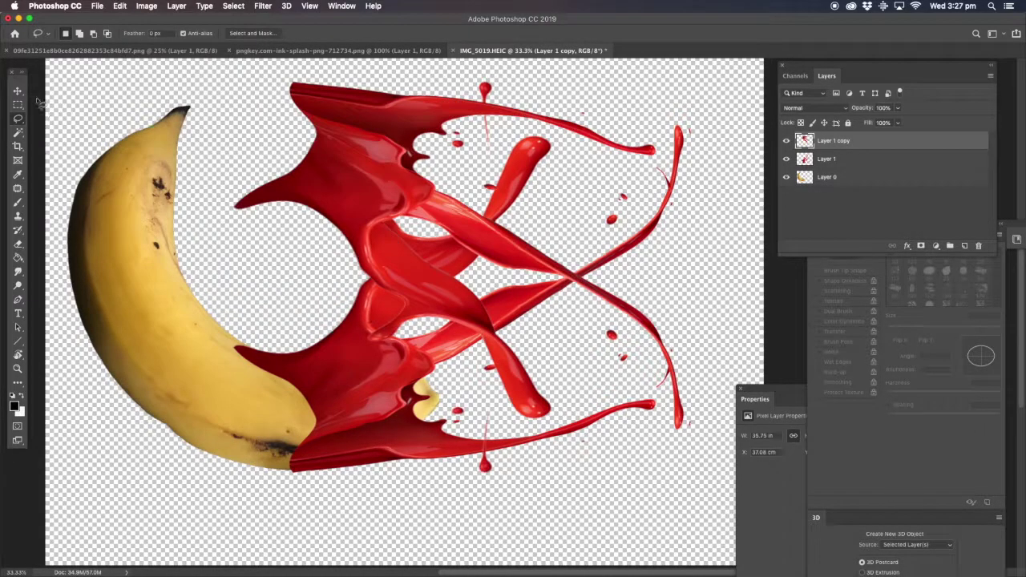
# Rotate the flipped splash copy, scale it down and position it over the original splash at the banana's open end, then apply the transform.
pyautogui.click(17, 91)
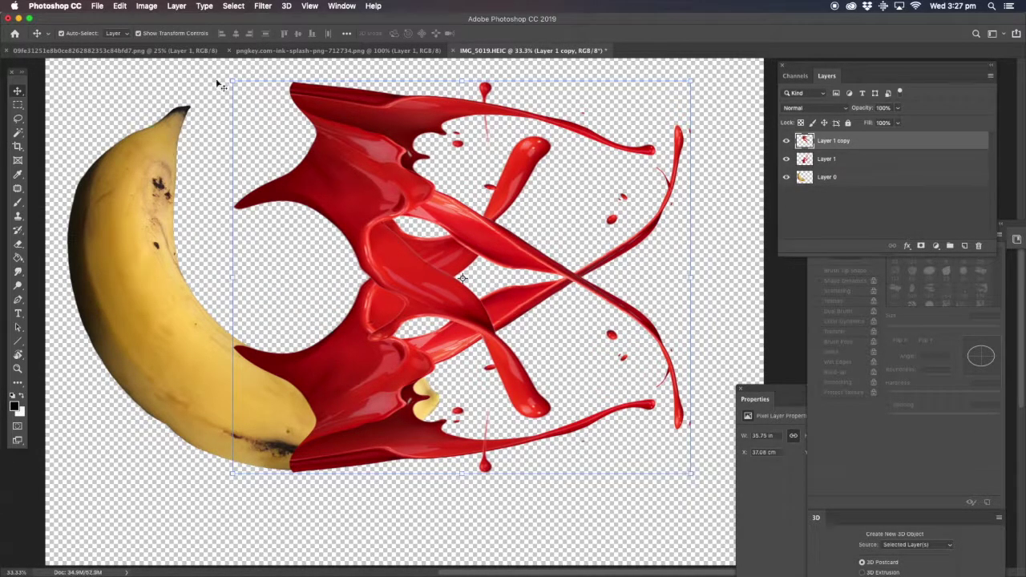
pyautogui.moveTo(223, 74); pyautogui.dragTo(198, 310)
pyautogui.moveTo(344, 318); pyautogui.dragTo(391, 387)
pyautogui.press('space')
pyautogui.moveTo(307, 180); pyautogui.dragTo(255, 168)
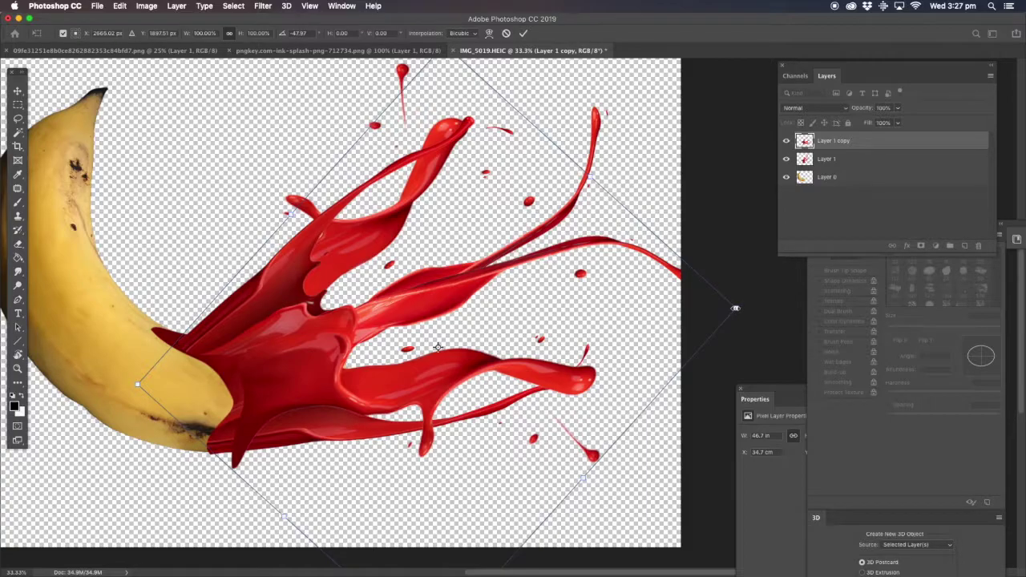
pyautogui.moveTo(732, 307); pyautogui.dragTo(633, 310)
pyautogui.moveTo(316, 337); pyautogui.dragTo(279, 352)
pyautogui.click(18, 120)
pyautogui.click(17, 92)
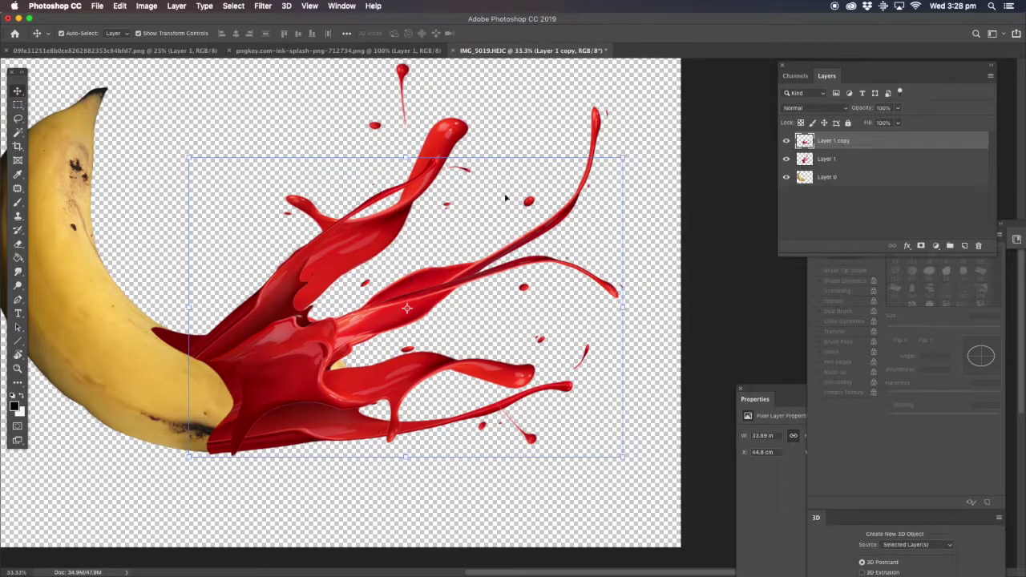
# Move the flipped splash copy beneath the original splash layer and compare the two by toggling their visibility.
pyautogui.click(786, 141)
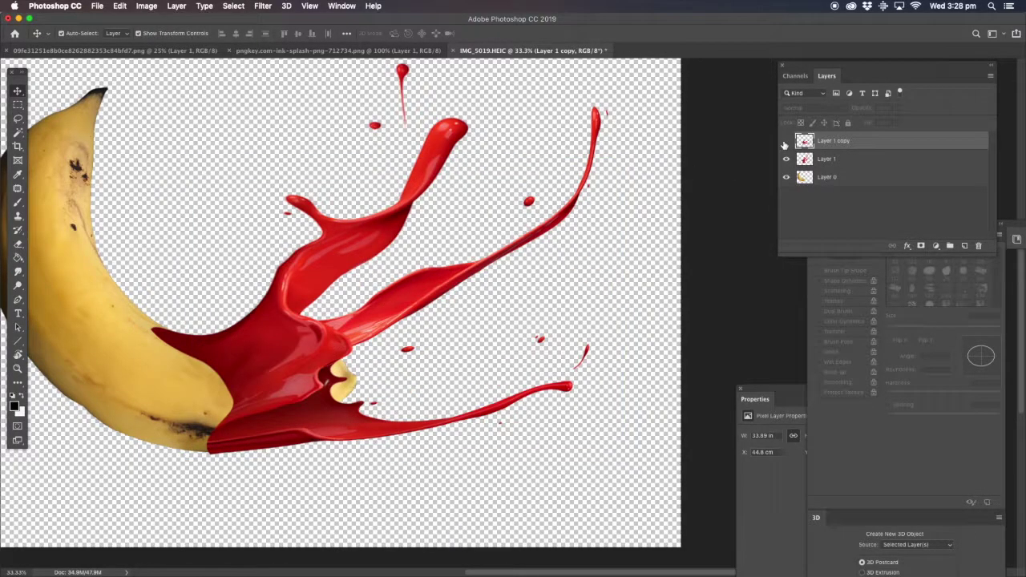
pyautogui.click(786, 141)
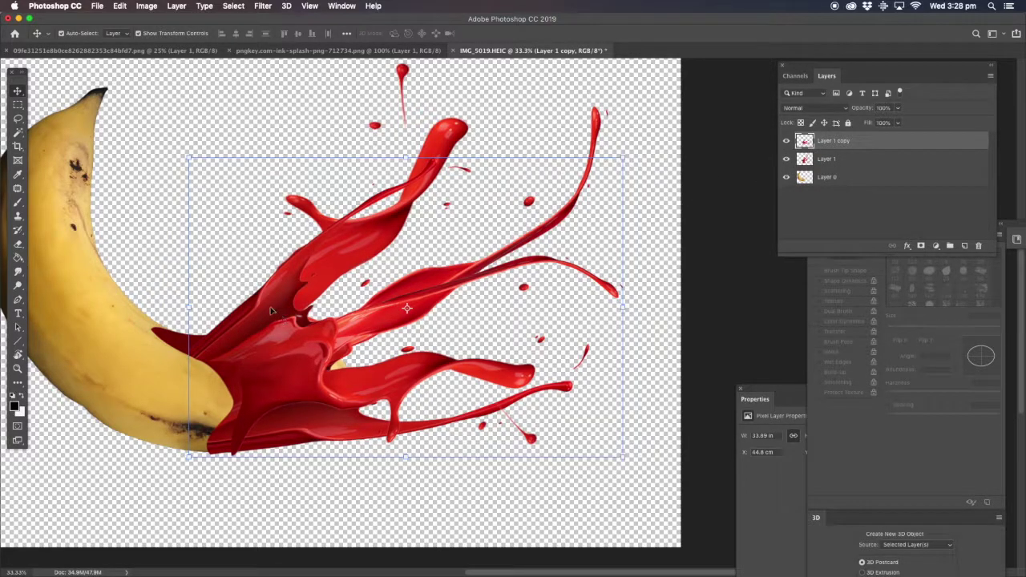
pyautogui.moveTo(831, 141); pyautogui.dragTo(834, 166)
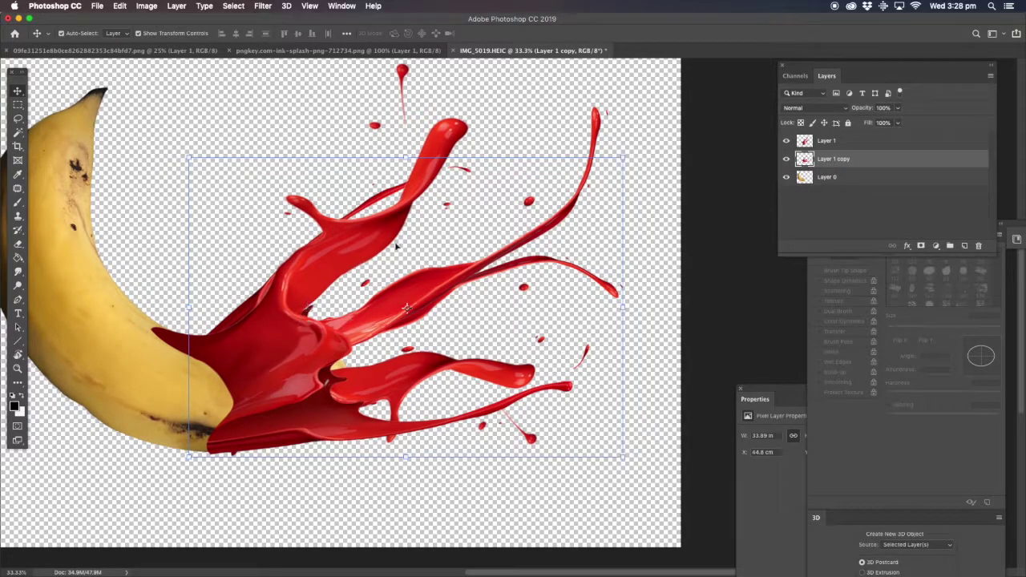
pyautogui.click(786, 160)
pyautogui.click(786, 160)
pyautogui.click(787, 142)
pyautogui.click(787, 142)
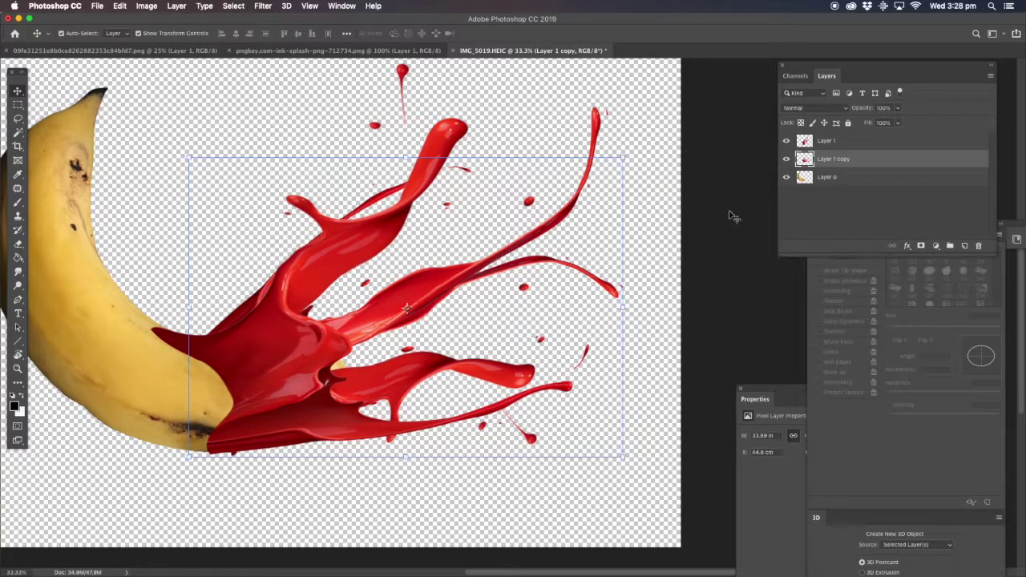
# Nudge the flipped splash copy slightly upward so its lower edge tucks behind the original splash.
pyautogui.press('Up')
pyautogui.press('Up')
pyautogui.press('Up')
pyautogui.press('Up')
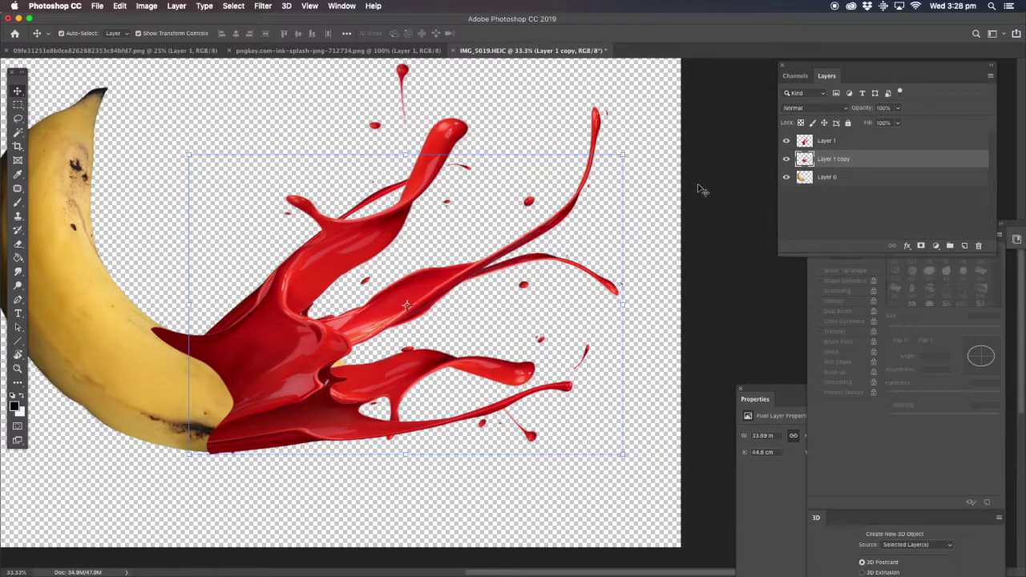
# Group the two splash layers, convert the group to a smart object and rasterize it into one pixel layer.
pyautogui.keyDown('shift'); pyautogui.click(857, 142); pyautogui.keyUp('shift')
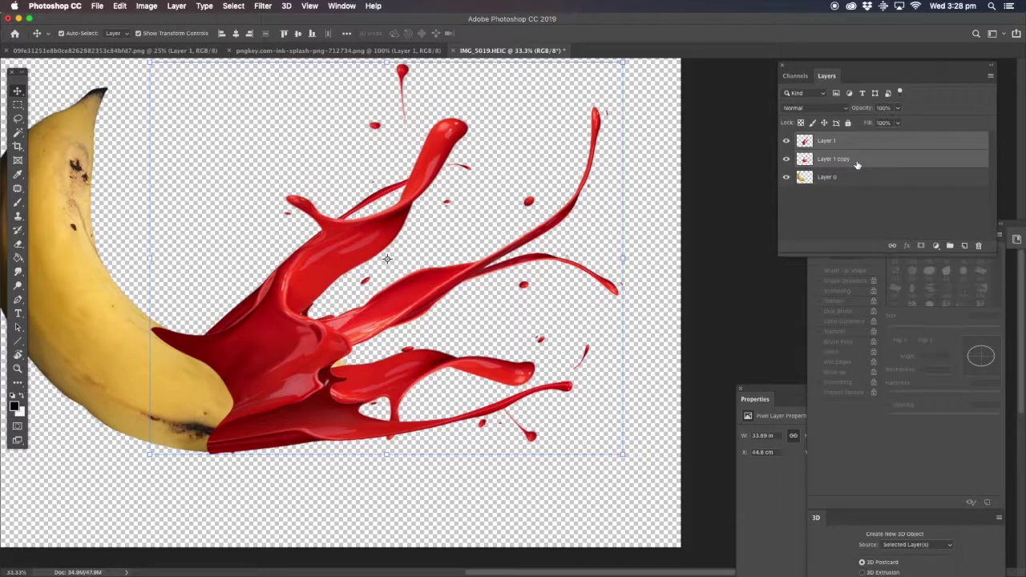
pyautogui.press('g')
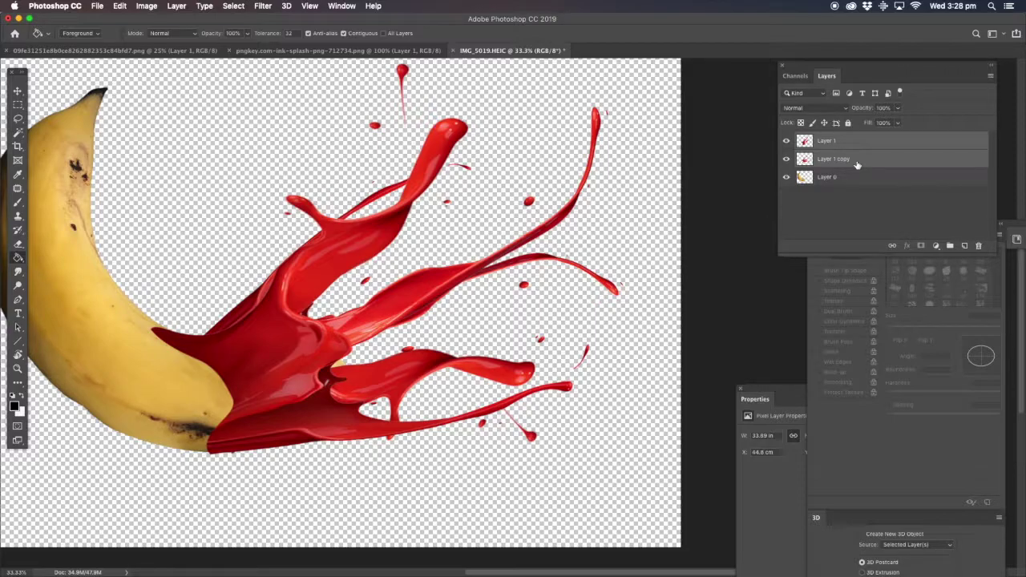
pyautogui.press('super+g')
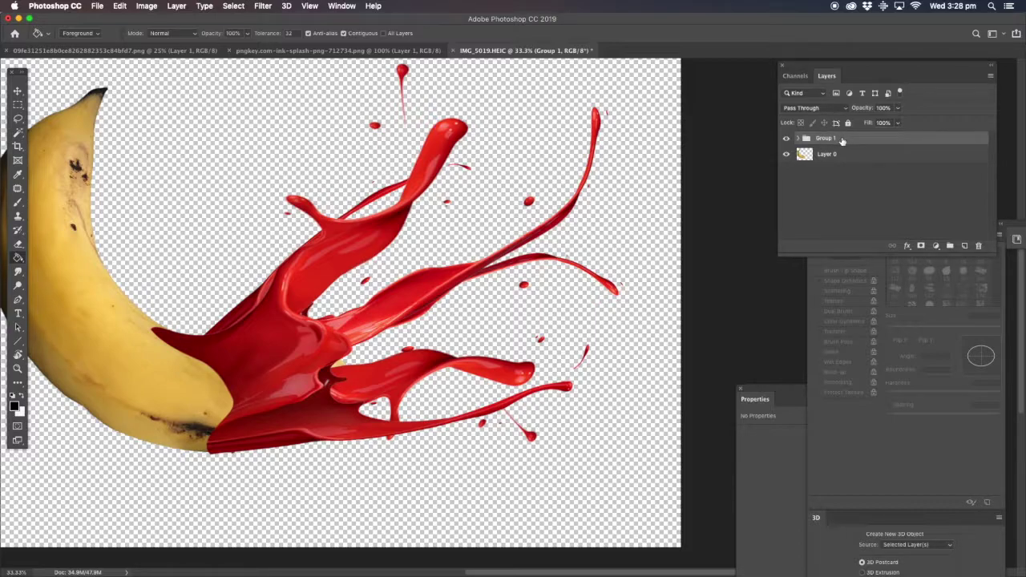
pyautogui.rightClick(849, 141)
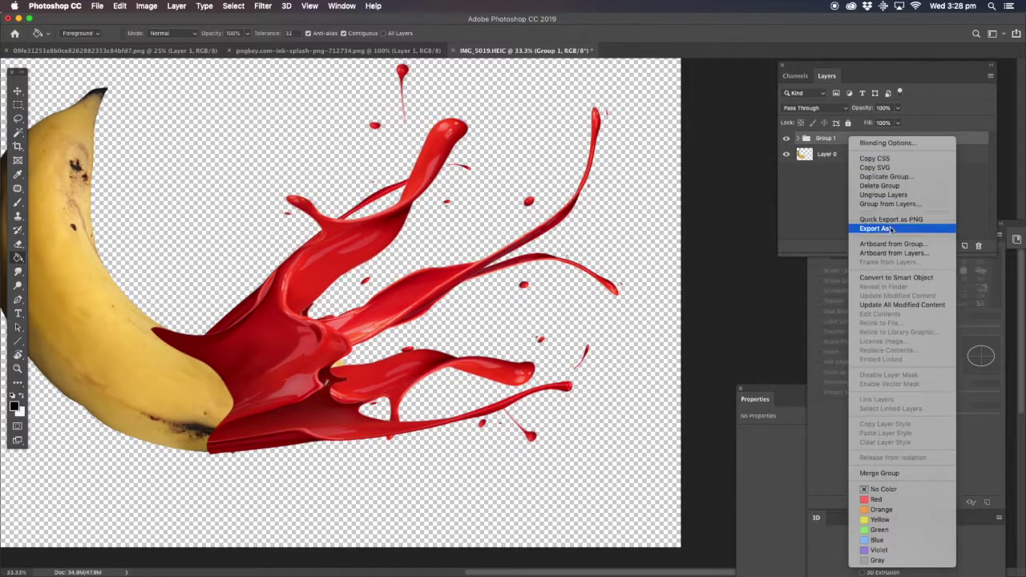
pyautogui.click(890, 279)
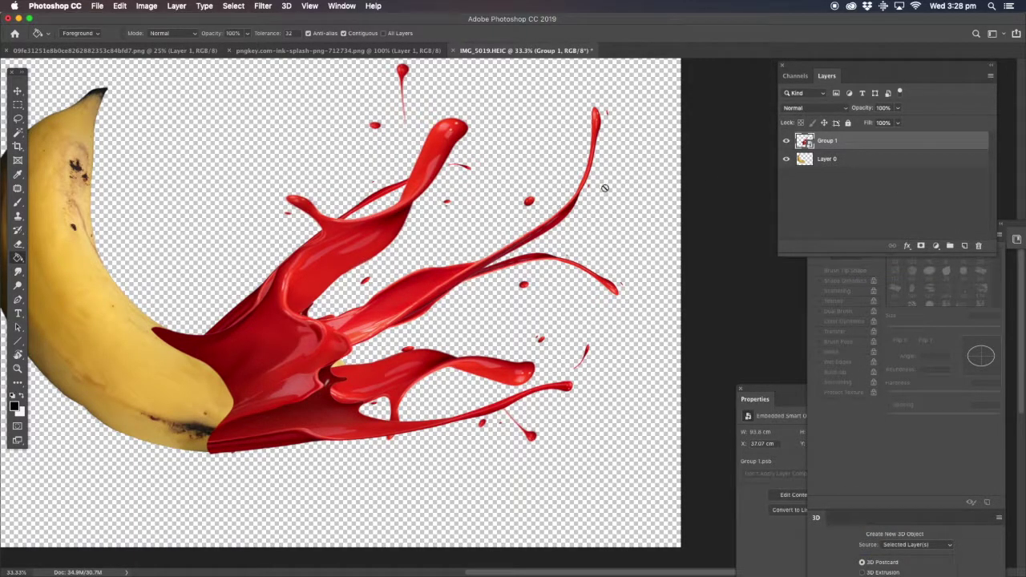
pyautogui.rightClick(855, 143)
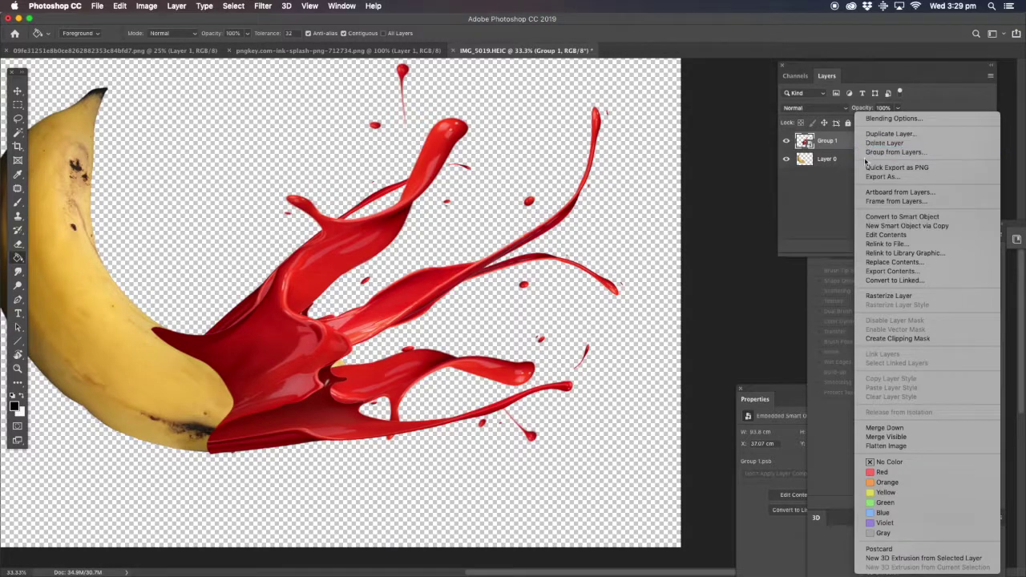
pyautogui.click(880, 296)
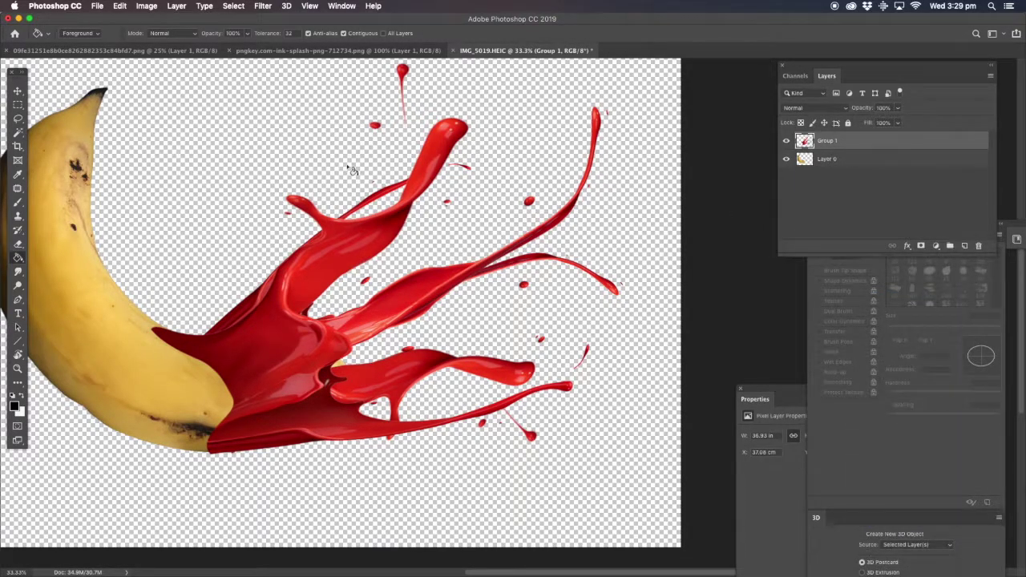
# Add a Hue/Saturation adjustment layer above the combined splash and clip it to that layer.
pyautogui.click(19, 370)
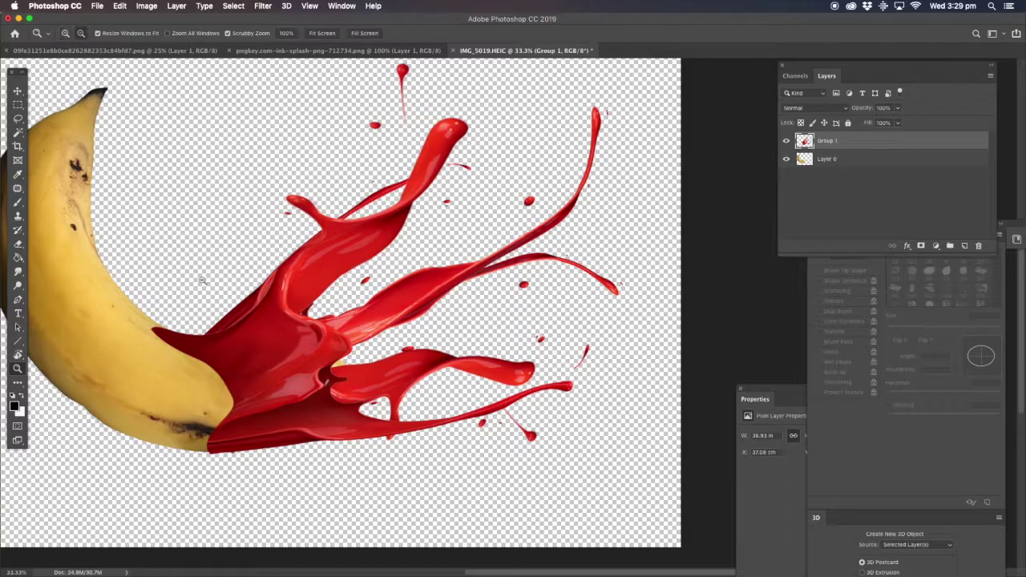
pyautogui.keyDown('alt'); pyautogui.click(204, 276); pyautogui.keyUp('alt')
pyautogui.hscroll(5, 485, 253)
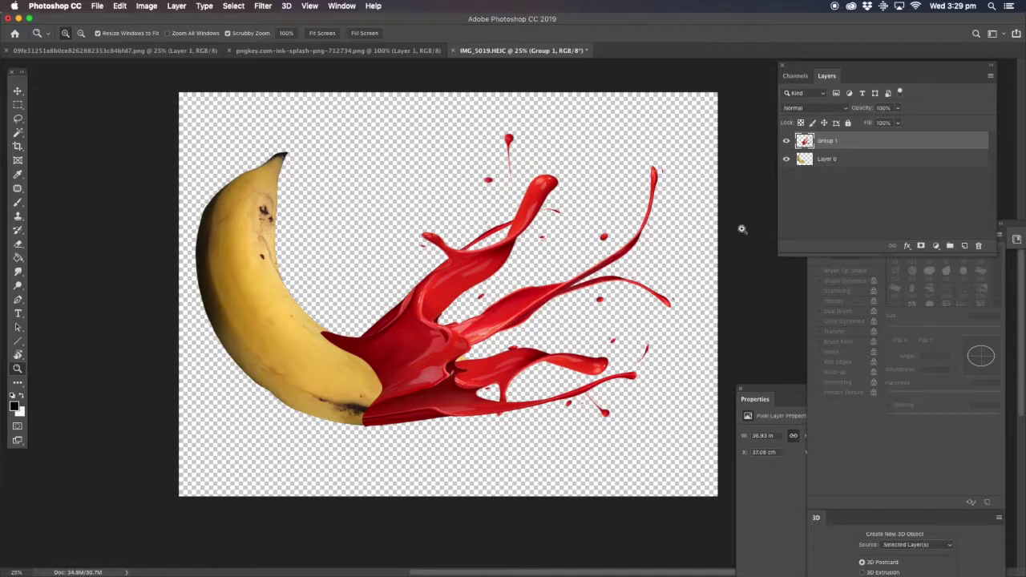
pyautogui.click(937, 246)
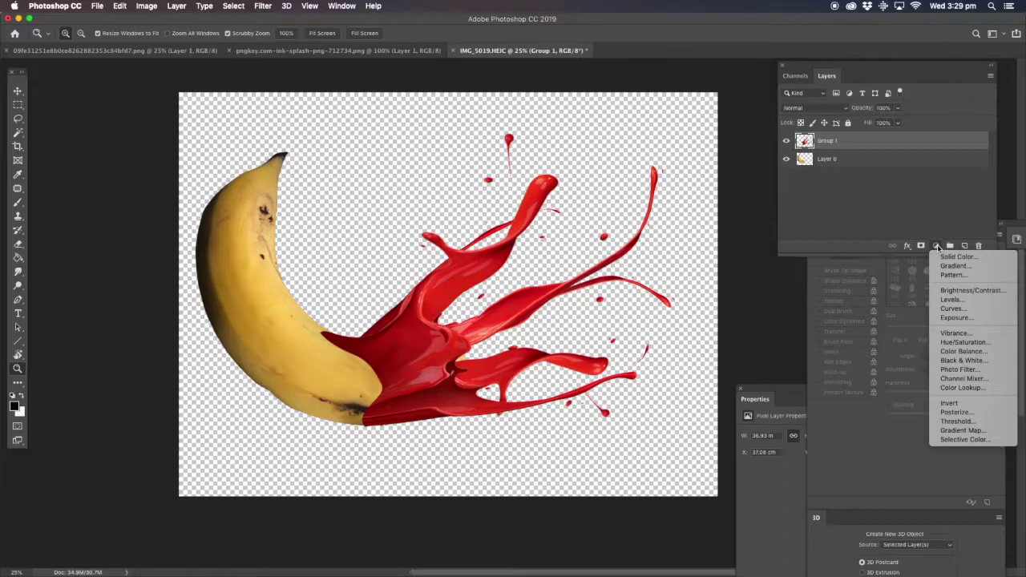
pyautogui.click(962, 342)
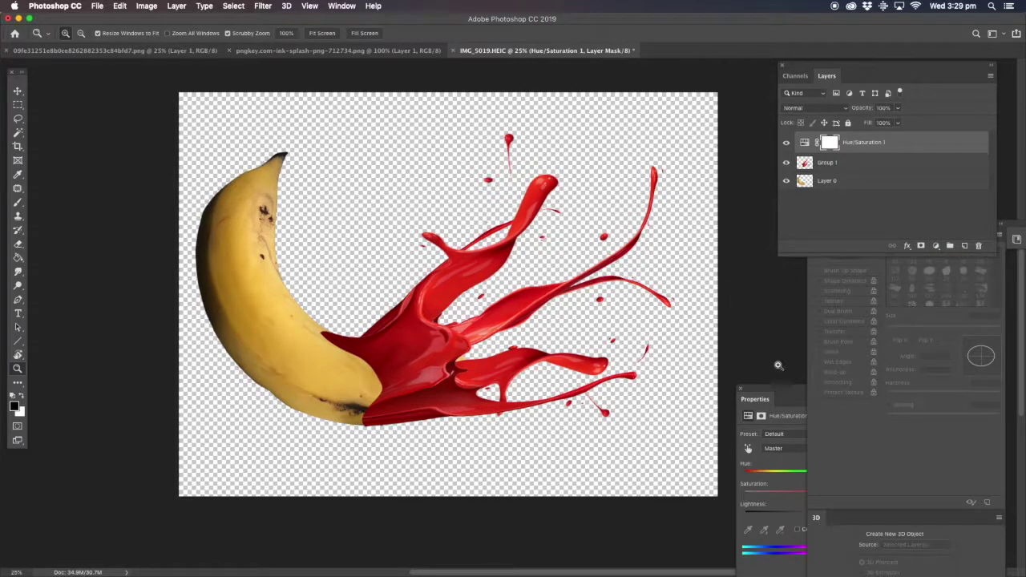
pyautogui.moveTo(791, 393); pyautogui.dragTo(766, 108)
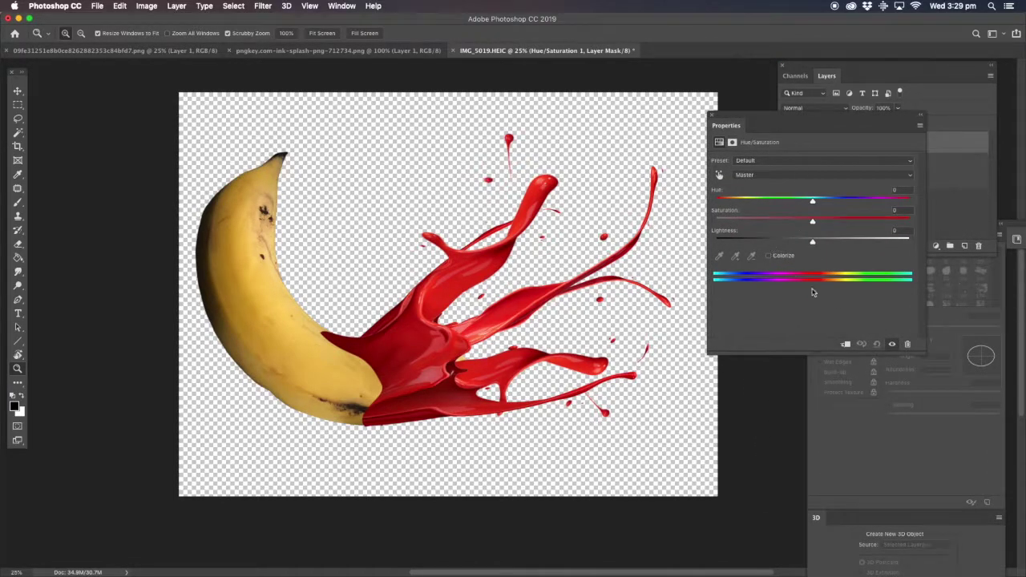
pyautogui.click(845, 346)
# Target the splash's reds in Hue/Saturation, setting Hue to +39 and Lightness to +10 and raising Saturation slightly.
pyautogui.click(721, 177)
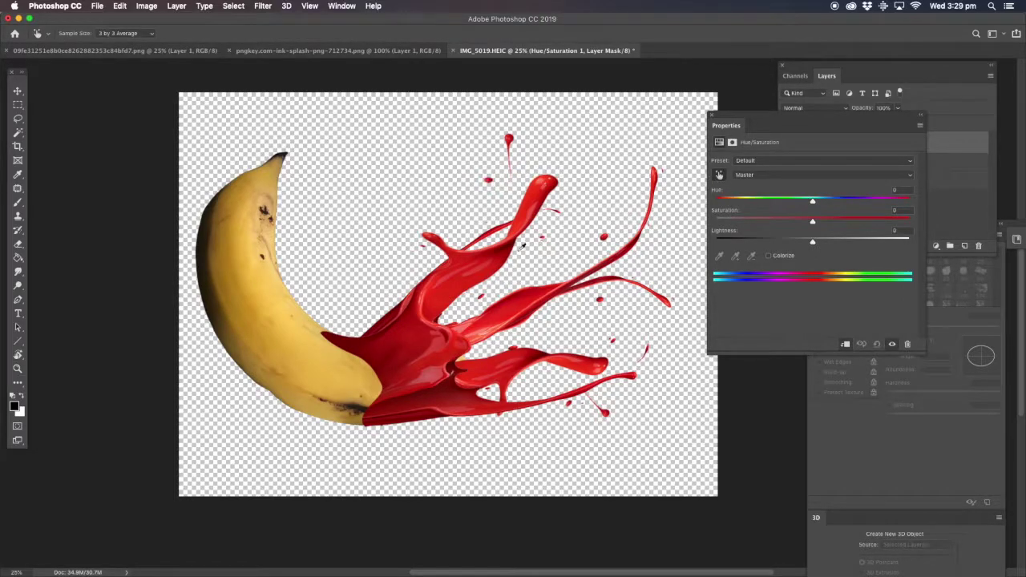
pyautogui.click(451, 282)
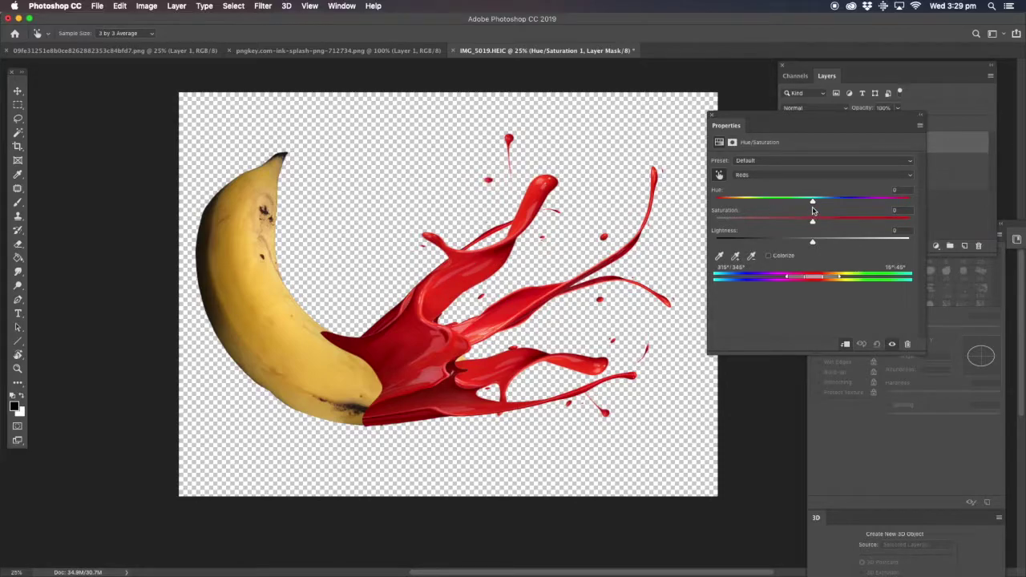
pyautogui.moveTo(814, 204); pyautogui.dragTo(851, 203)
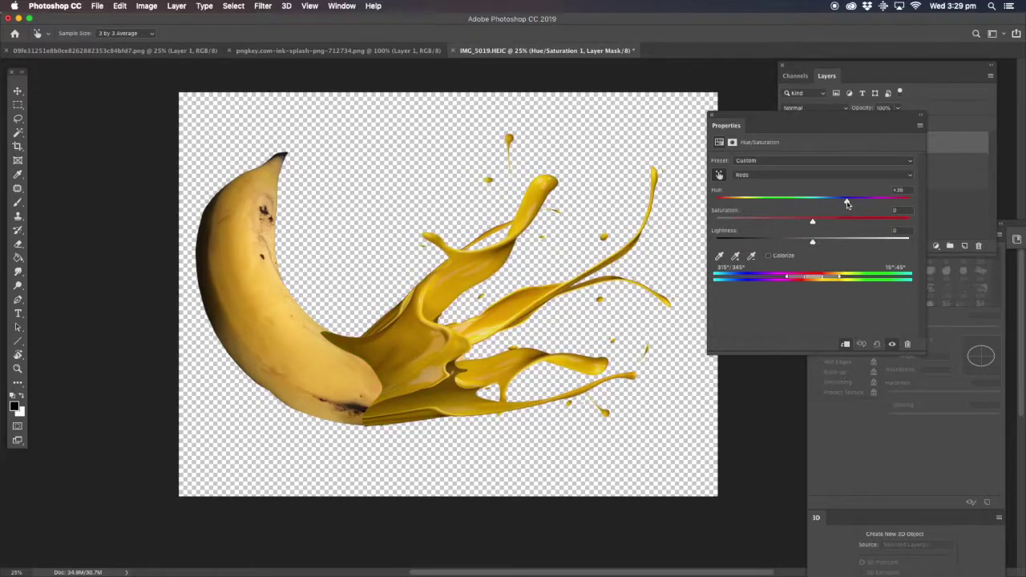
pyautogui.moveTo(849, 204); pyautogui.dragTo(852, 205)
pyautogui.moveTo(814, 246); pyautogui.dragTo(816, 225)
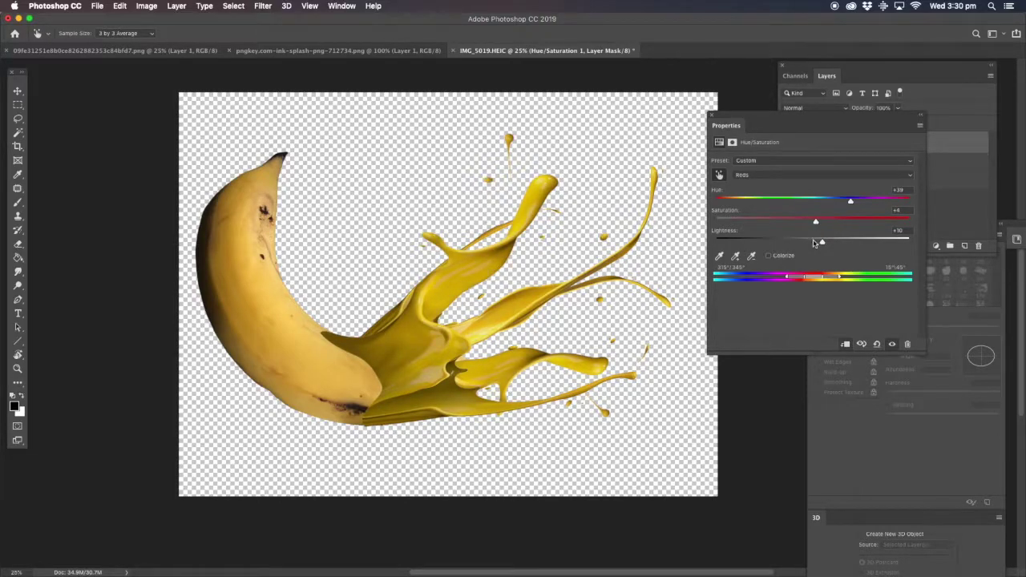
# Group the splash with its Hue/Saturation adjustment, convert the group to a smart object and rasterize it into one pixel layer.
pyautogui.click(947, 211)
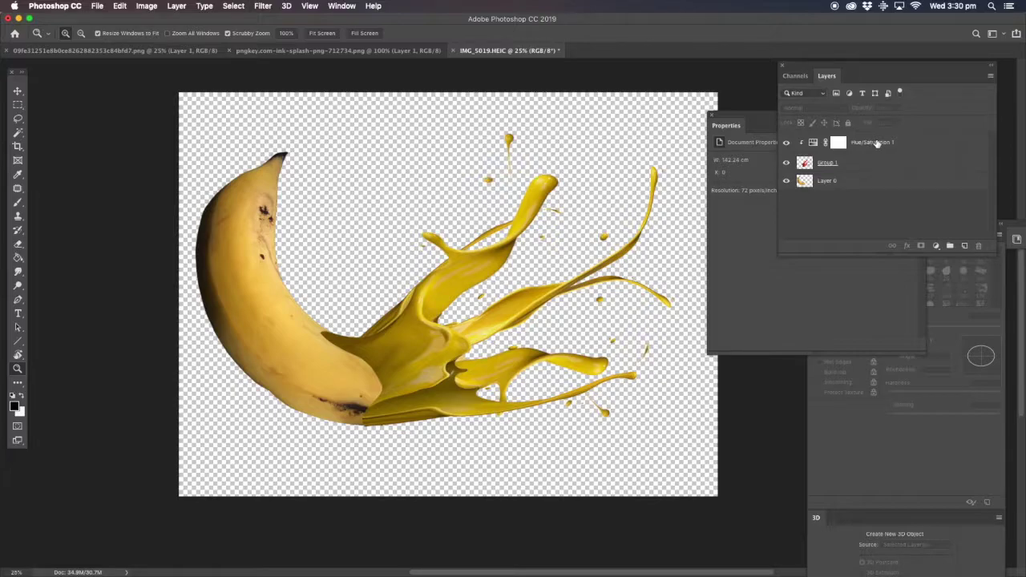
pyautogui.click(861, 165)
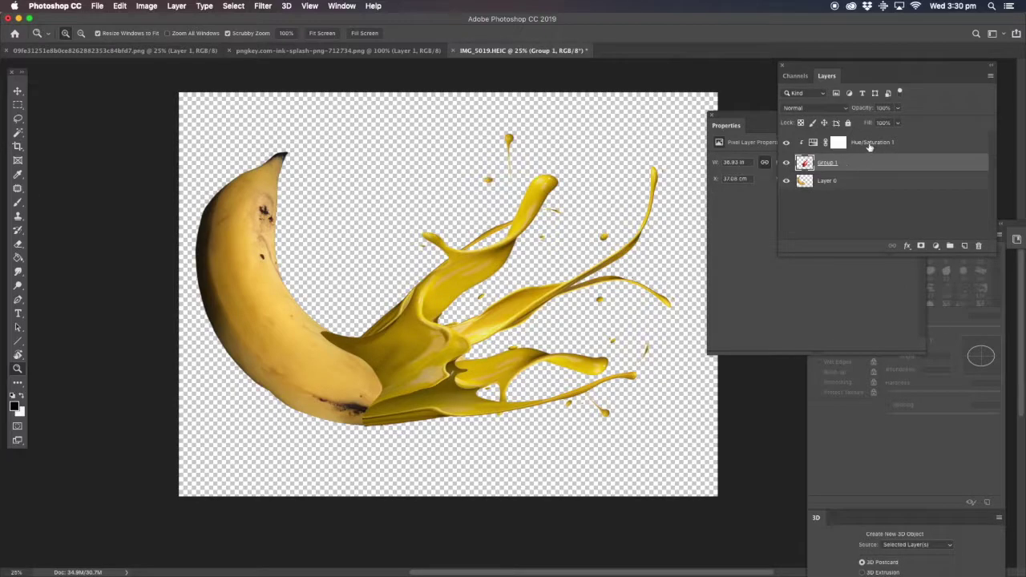
pyautogui.keyDown('shift'); pyautogui.click(874, 144); pyautogui.keyUp('shift')
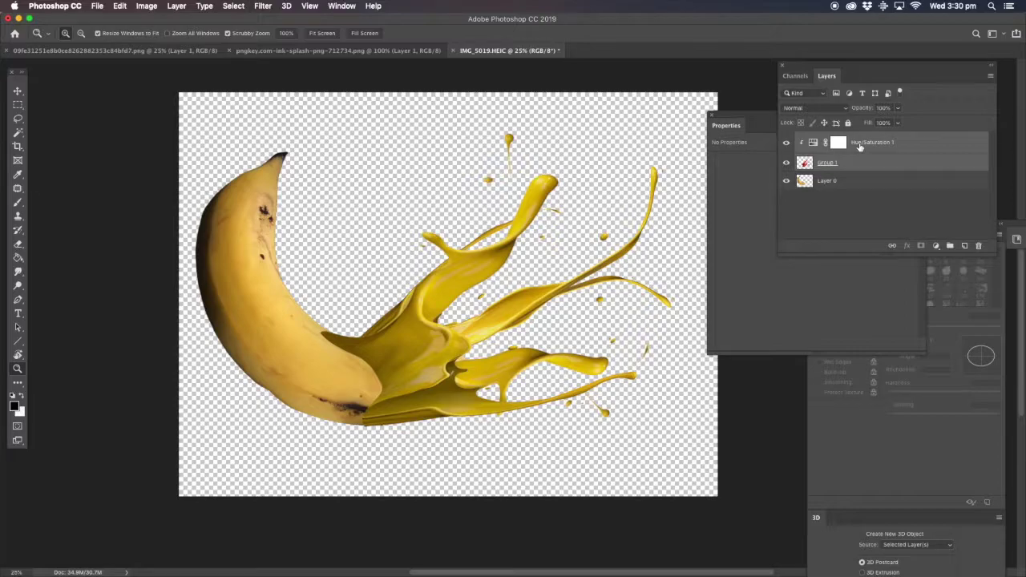
pyautogui.press('super+g')
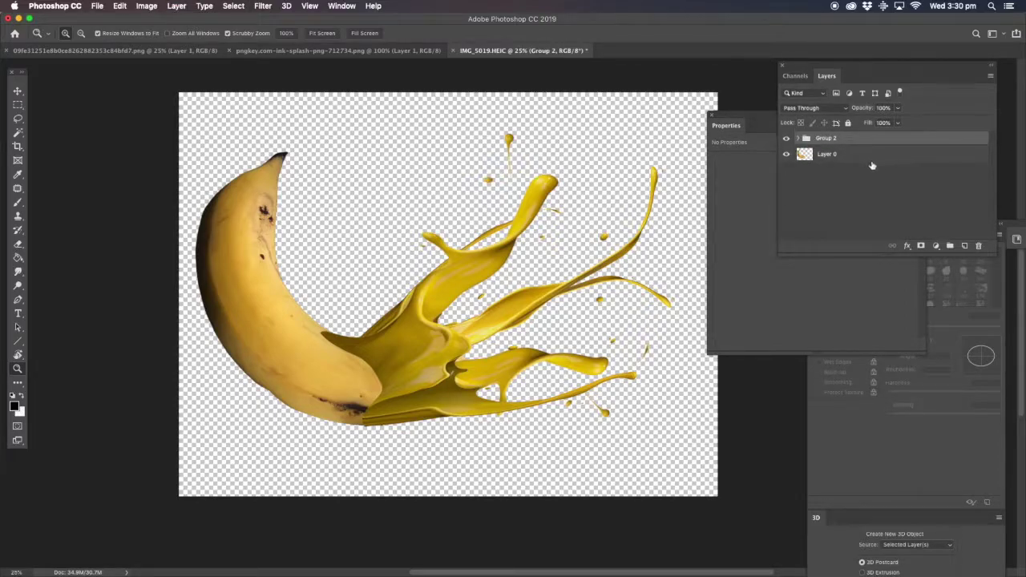
pyautogui.rightClick(848, 141)
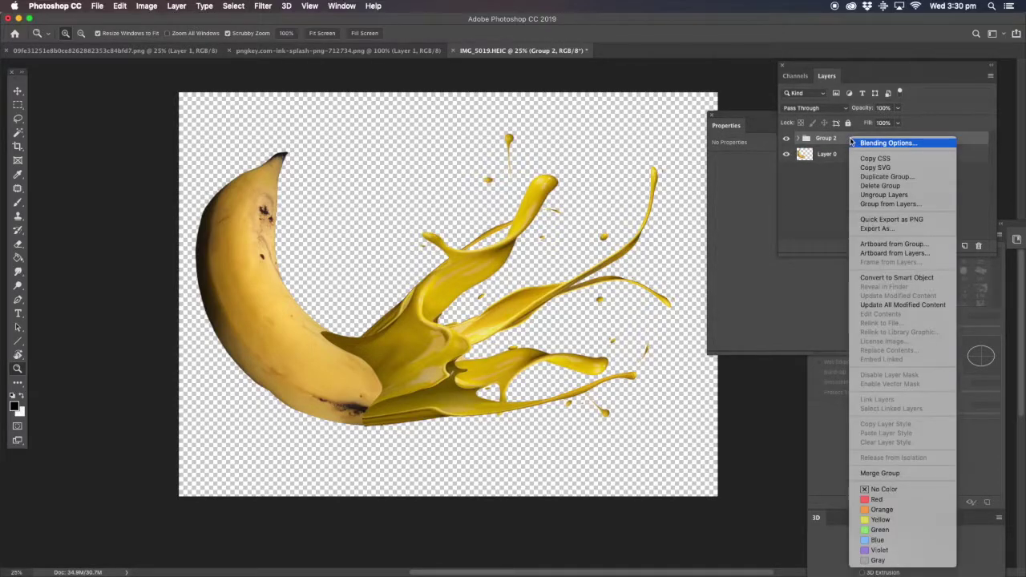
pyautogui.click(887, 278)
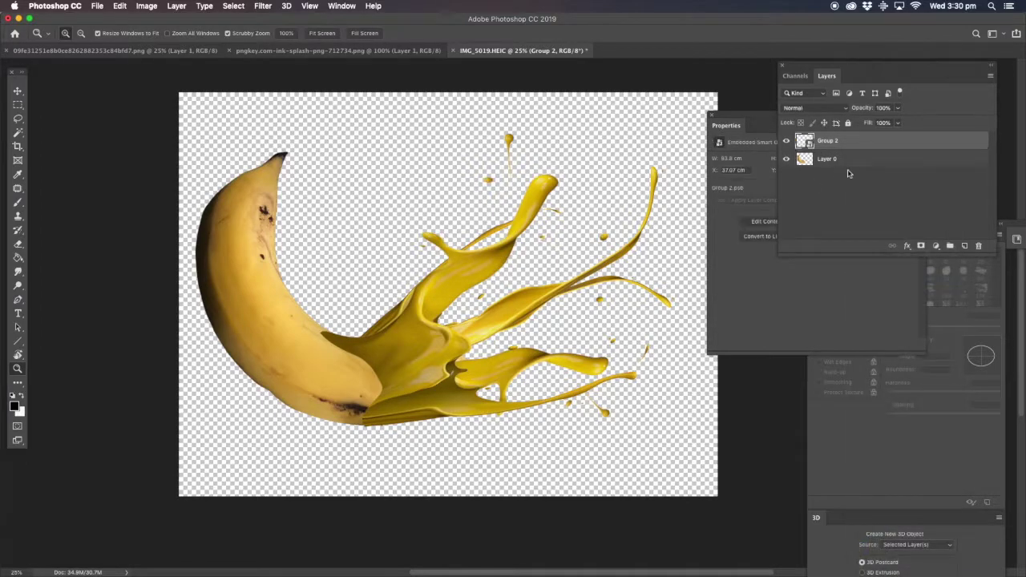
pyautogui.rightClick(865, 141)
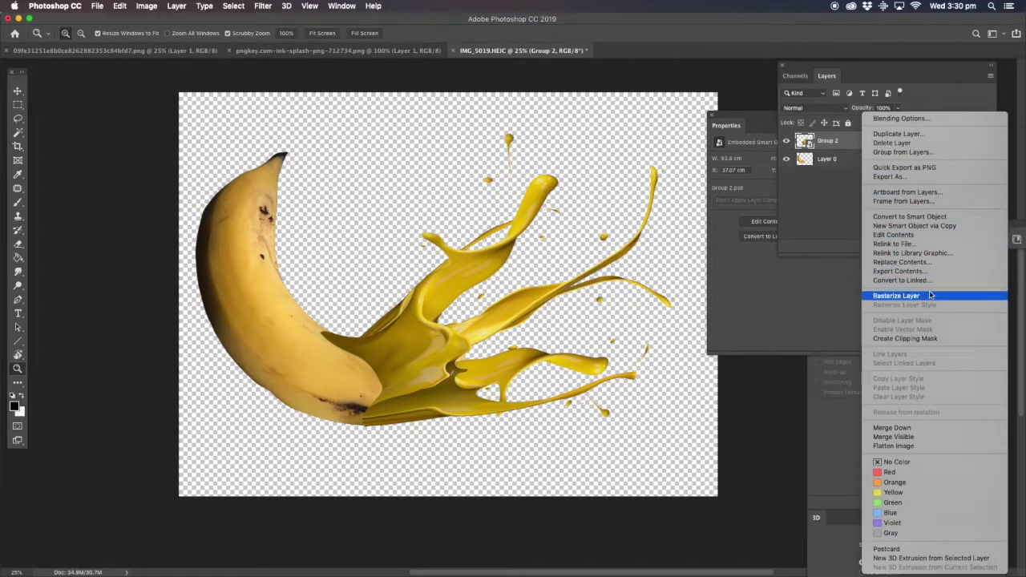
pyautogui.click(897, 295)
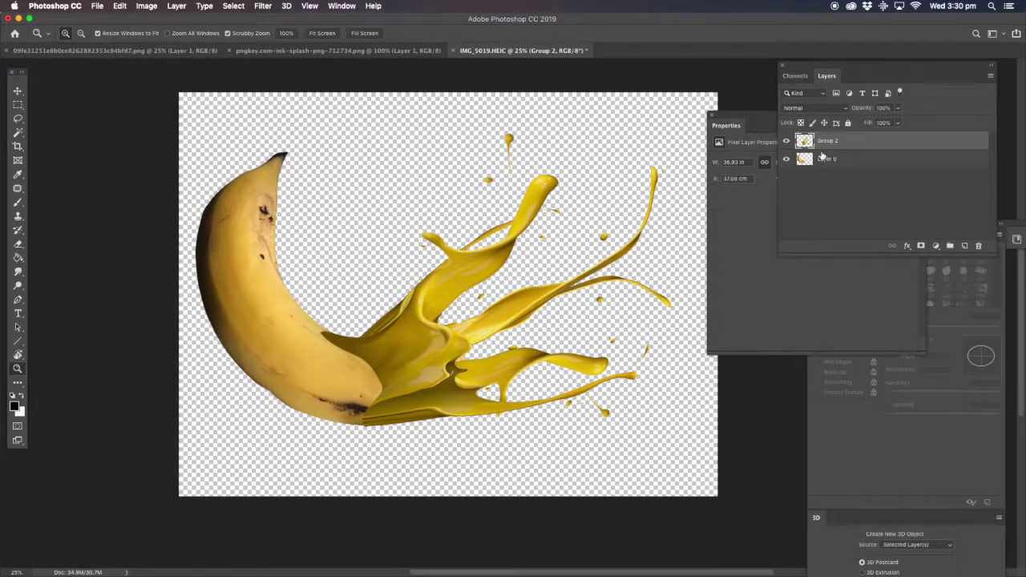
# Apply Color Balance to the splash layer, shifting its midtones slightly toward red and green.
pyautogui.click(148, 7)
pyautogui.moveTo(161, 36)
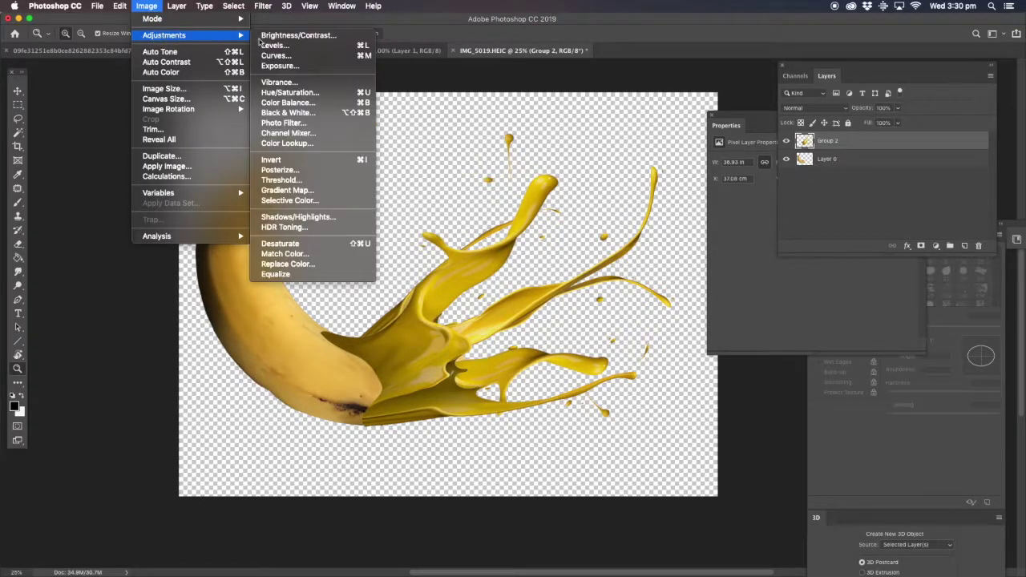
pyautogui.click(312, 105)
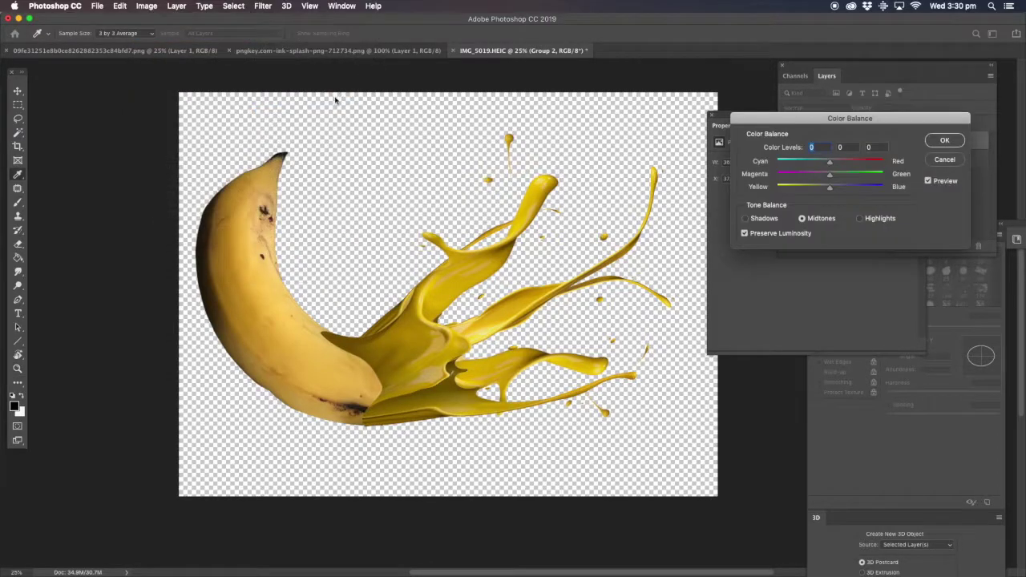
pyautogui.moveTo(830, 190); pyautogui.dragTo(839, 166)
pyautogui.moveTo(831, 177)
pyautogui.mouseDown()
pyautogui.moveTo(859, 177)
pyautogui.moveTo(835, 176)
pyautogui.mouseUp()
pyautogui.click(945, 142)
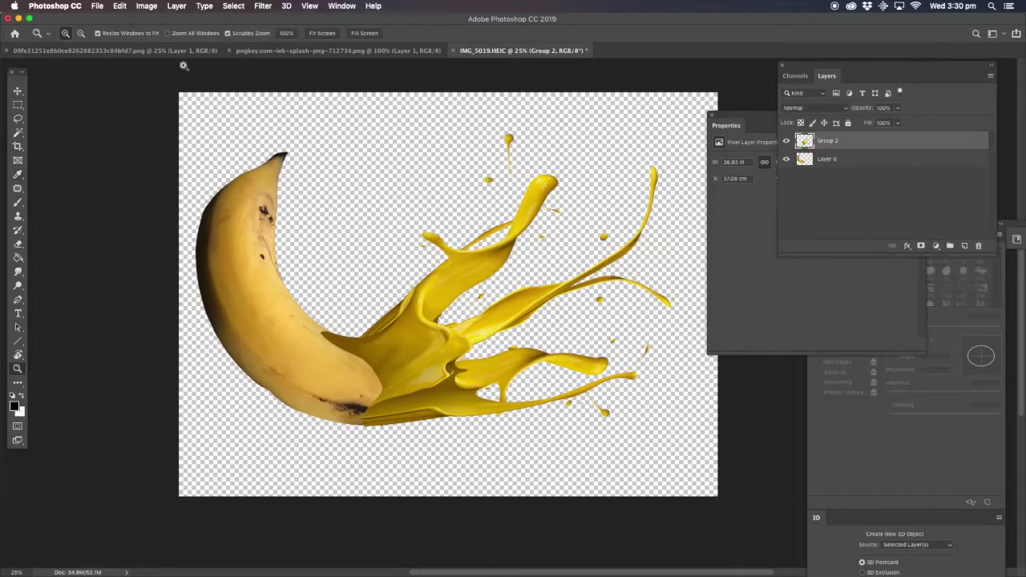
# Apply Brightness/Contrast to the splash layer with Brightness 5 and Contrast -13.
pyautogui.click(148, 6)
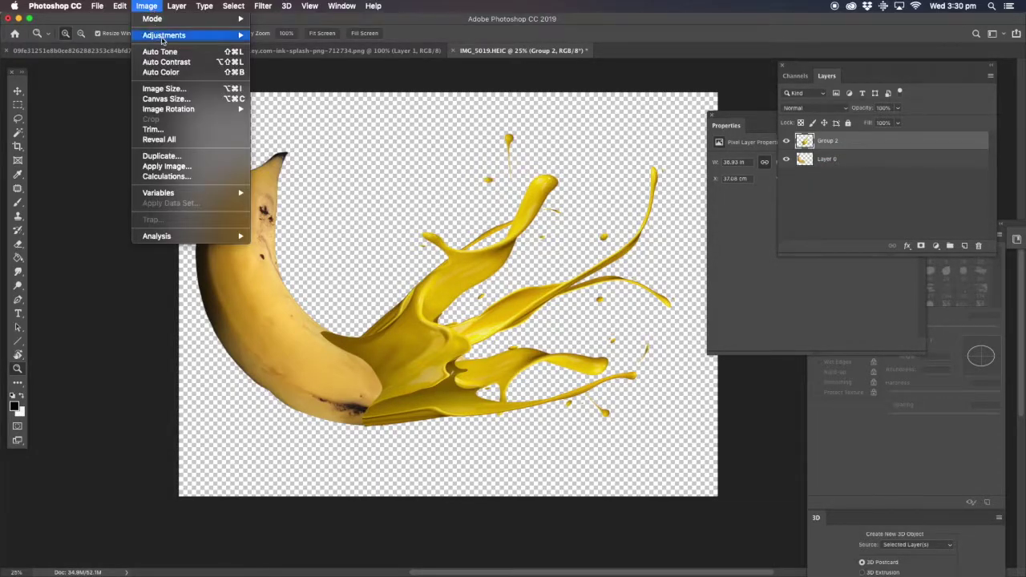
pyautogui.moveTo(165, 37)
pyautogui.click(282, 36)
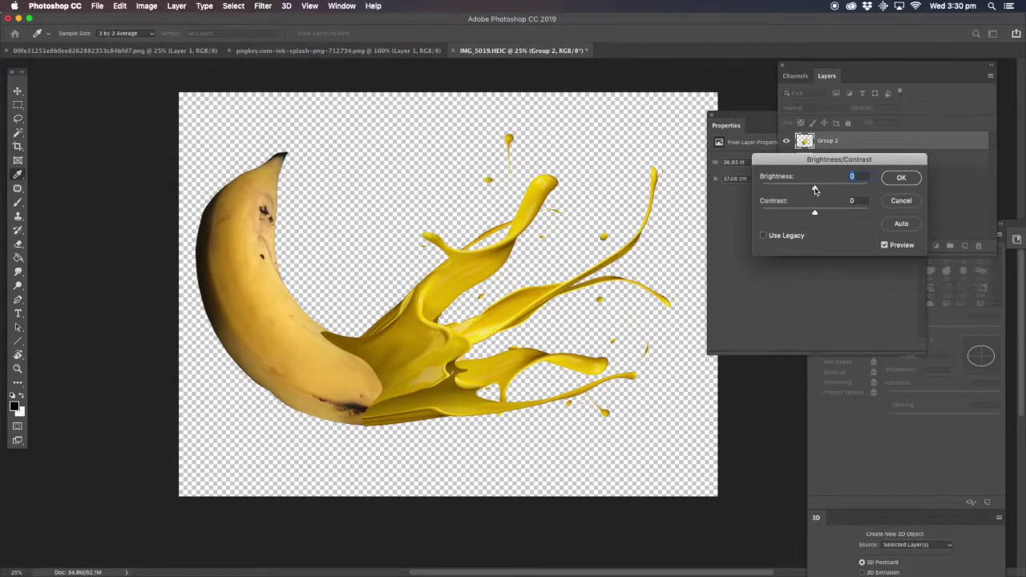
pyautogui.moveTo(815, 190); pyautogui.dragTo(801, 215)
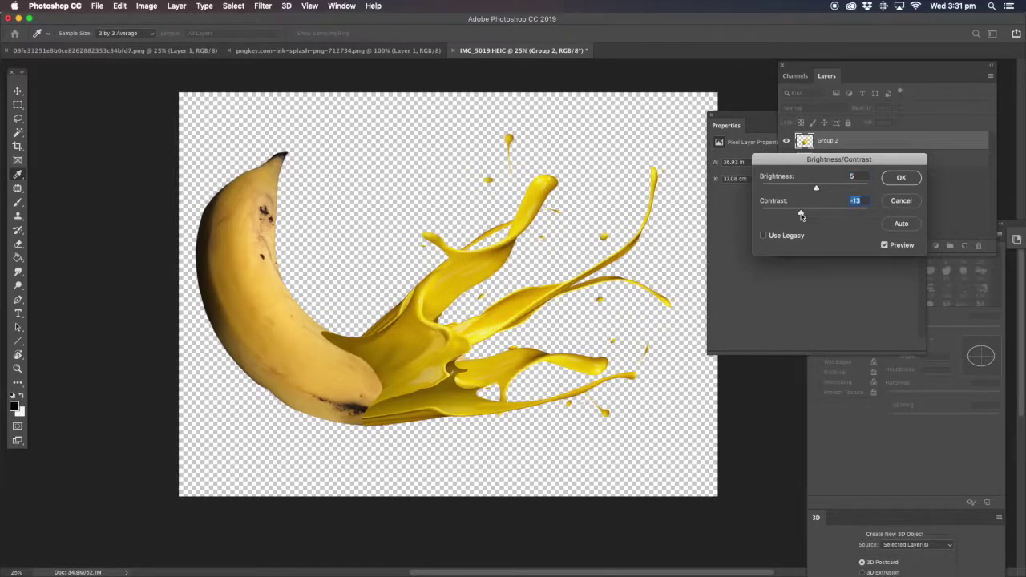
pyautogui.click(901, 180)
pyautogui.press('z')
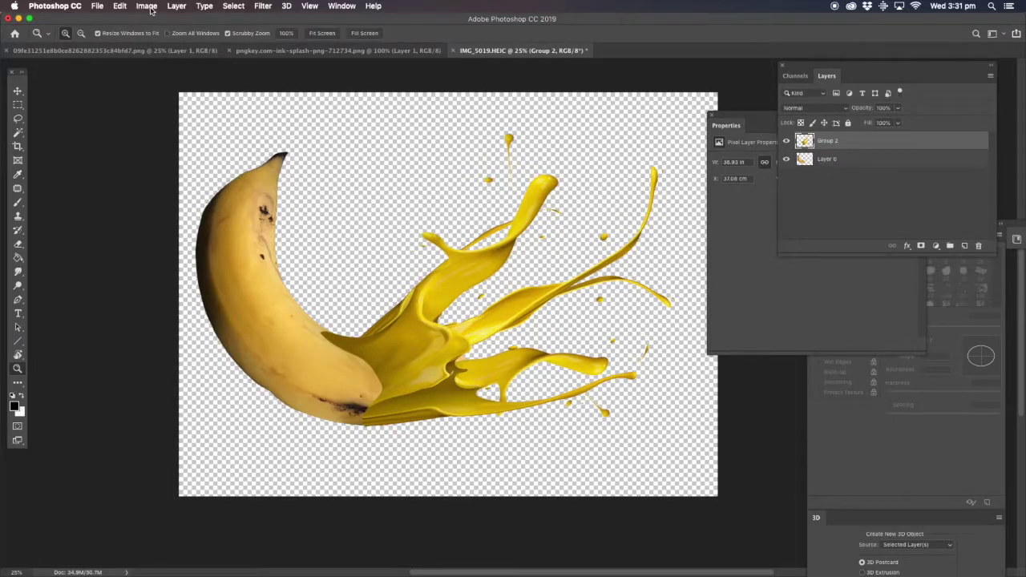
# Apply a Vibrance adjustment to the splash layer, fine-tuning Saturation and raising Vibrance very slightly.
pyautogui.click(149, 7)
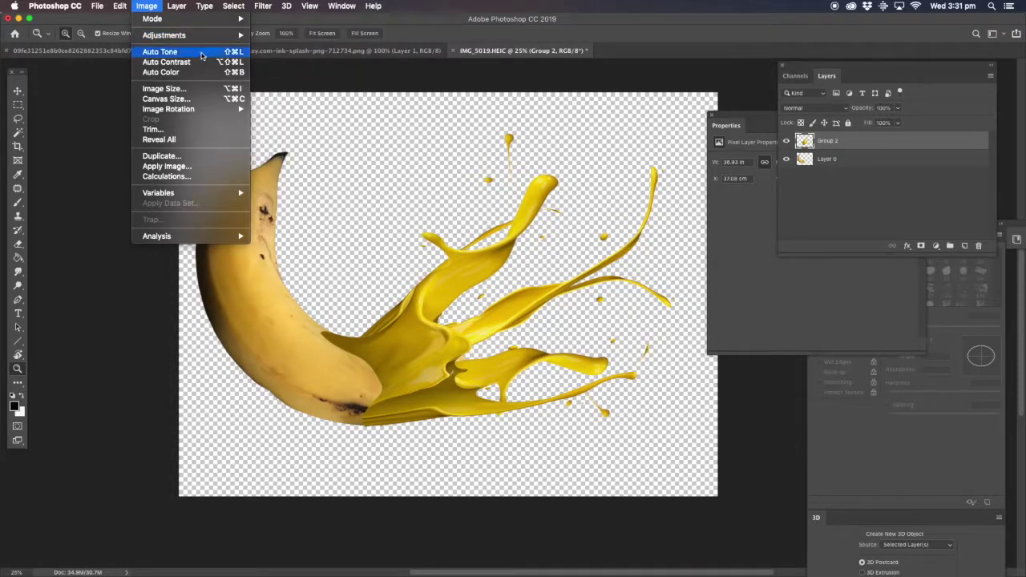
pyautogui.moveTo(173, 37)
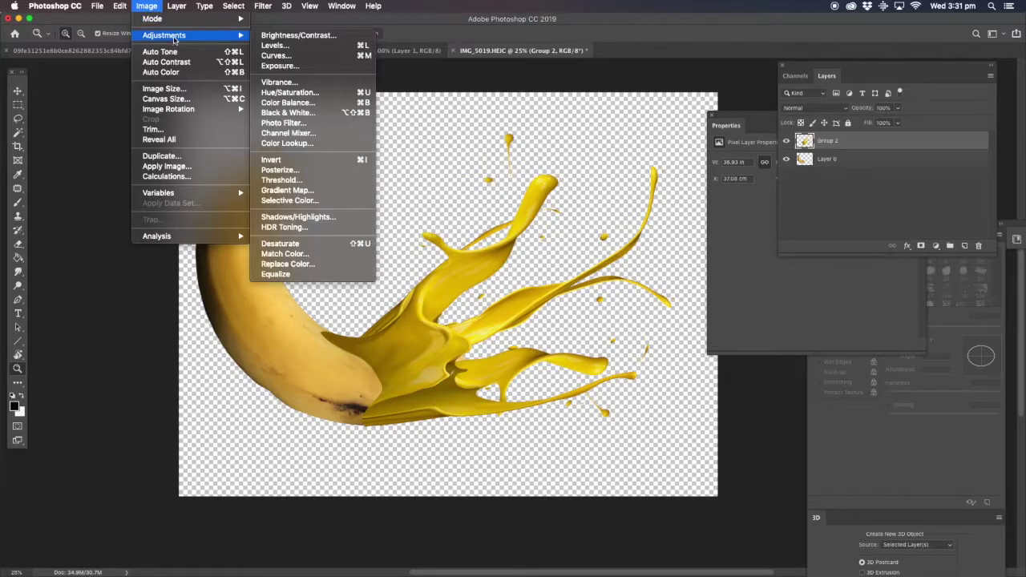
pyautogui.click(276, 83)
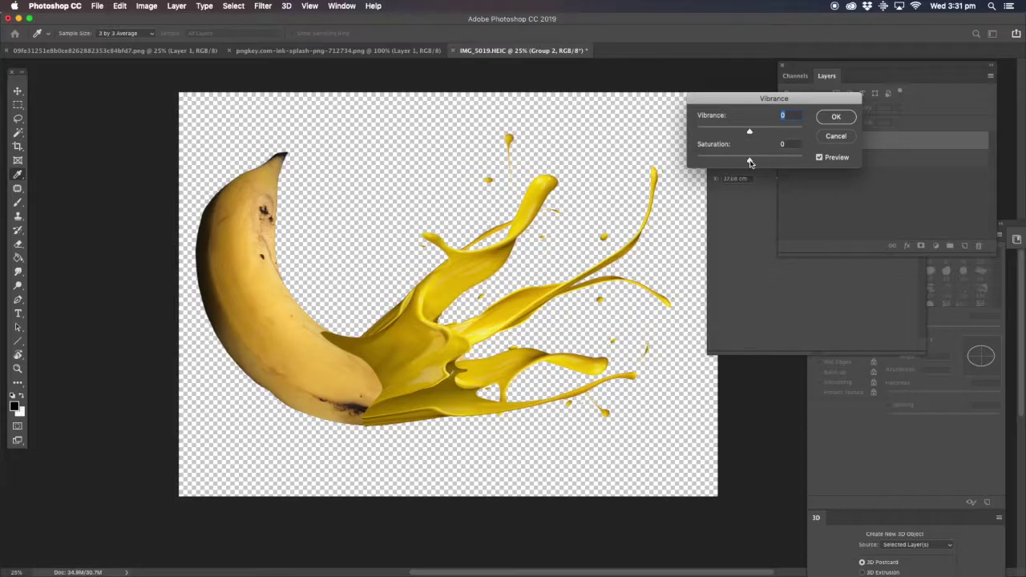
pyautogui.moveTo(750, 163)
pyautogui.mouseDown()
pyautogui.moveTo(738, 163)
pyautogui.moveTo(748, 162)
pyautogui.mouseUp()
pyautogui.moveTo(749, 163); pyautogui.dragTo(752, 133)
pyautogui.click(839, 117)
pyautogui.press('z')
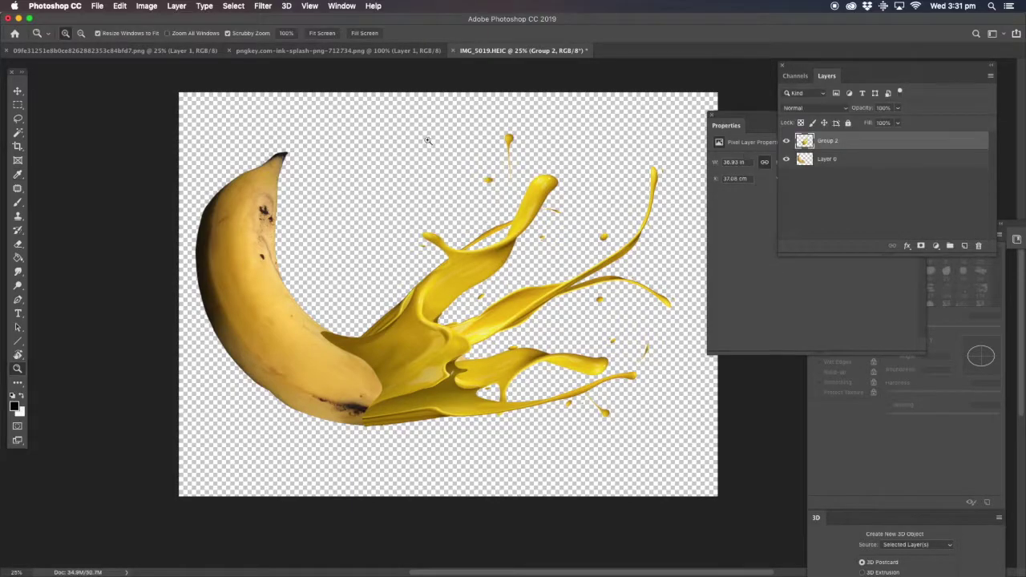
# Brighten the splash layer's midtones with Levels by setting the RGB midtone input to 1.56.
pyautogui.click(147, 7)
pyautogui.moveTo(165, 36)
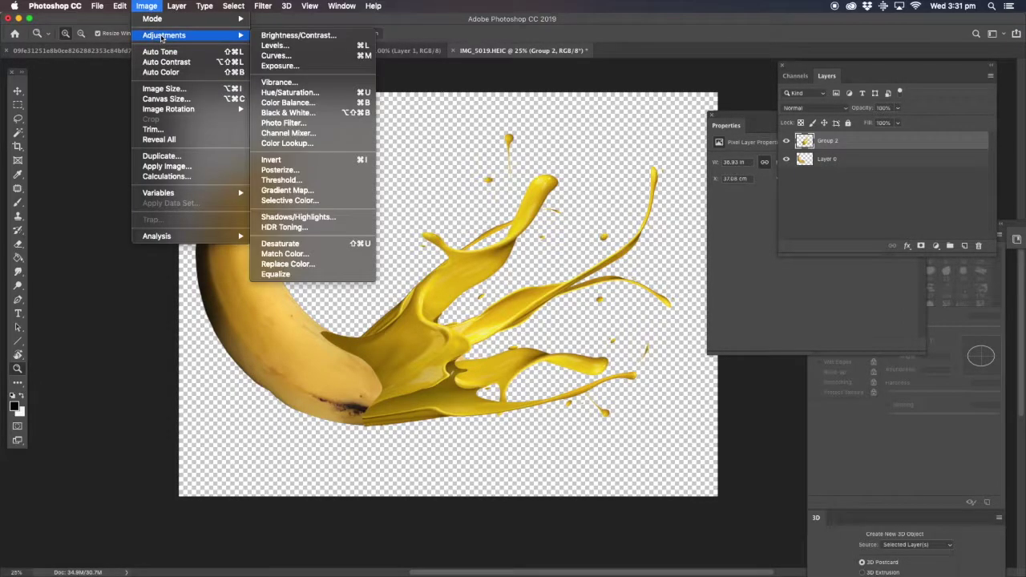
pyautogui.click(285, 45)
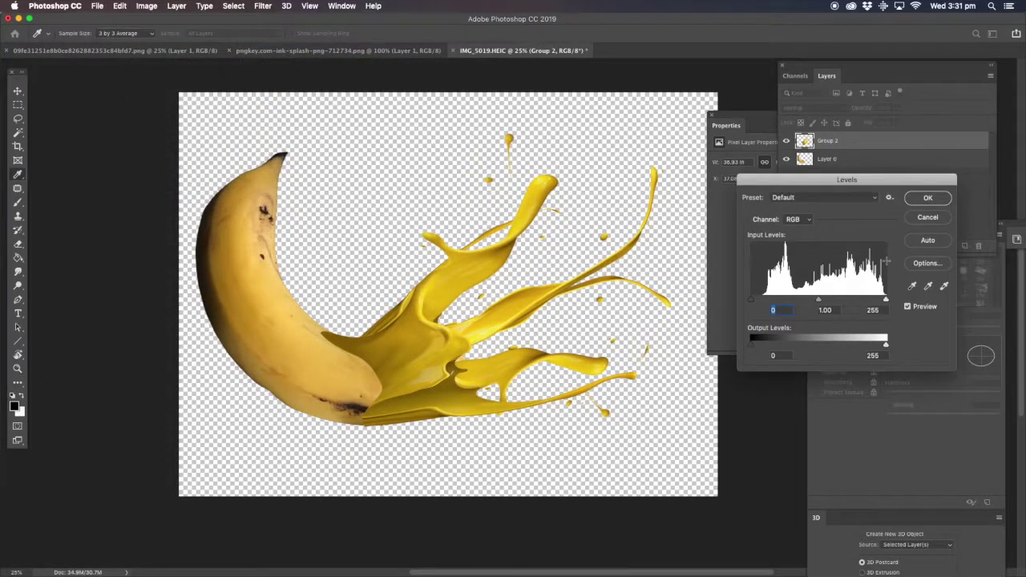
pyautogui.moveTo(819, 303); pyautogui.dragTo(797, 301)
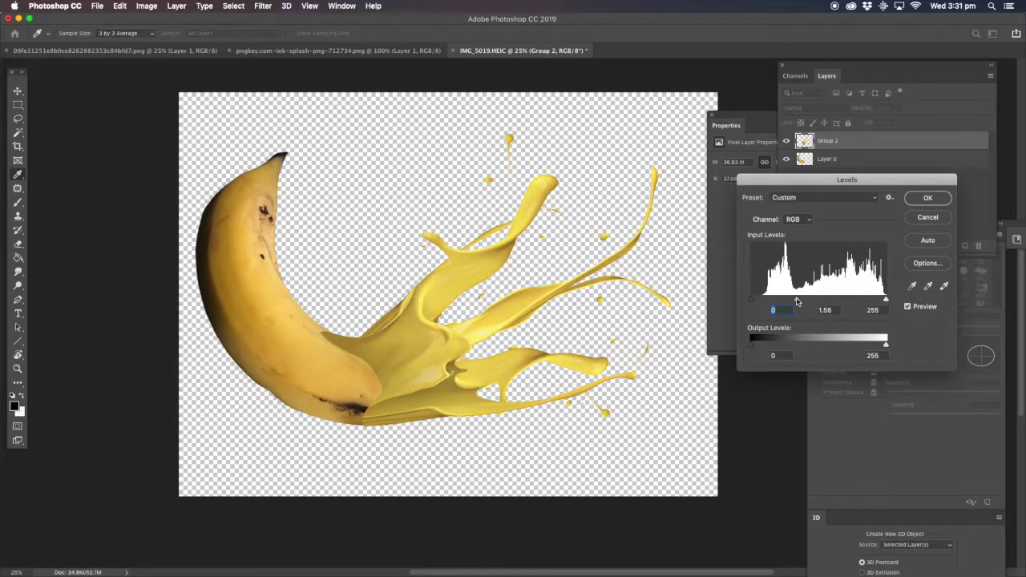
pyautogui.press('Tab')
pyautogui.click(928, 199)
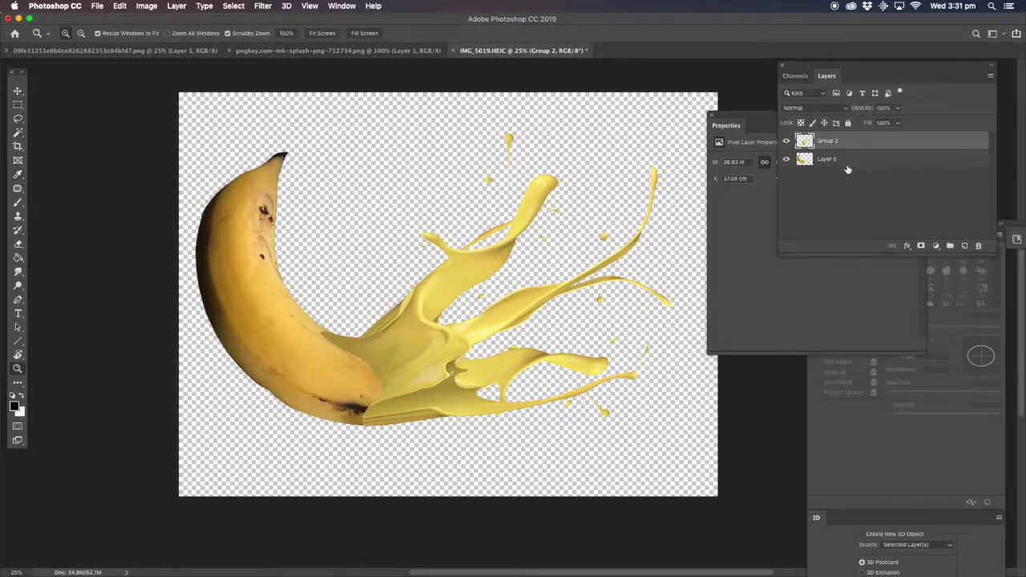
# Brighten the banana layer's midtones with Levels by setting the RGB midtone input to 1.60.
pyautogui.click(828, 161)
pyautogui.click(156, 8)
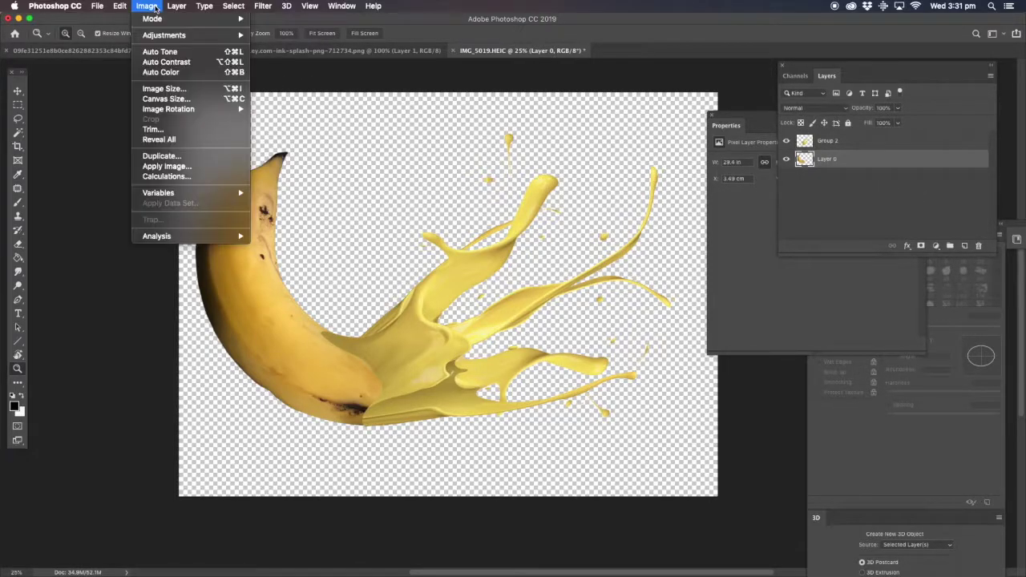
pyautogui.moveTo(194, 40)
pyautogui.click(351, 47)
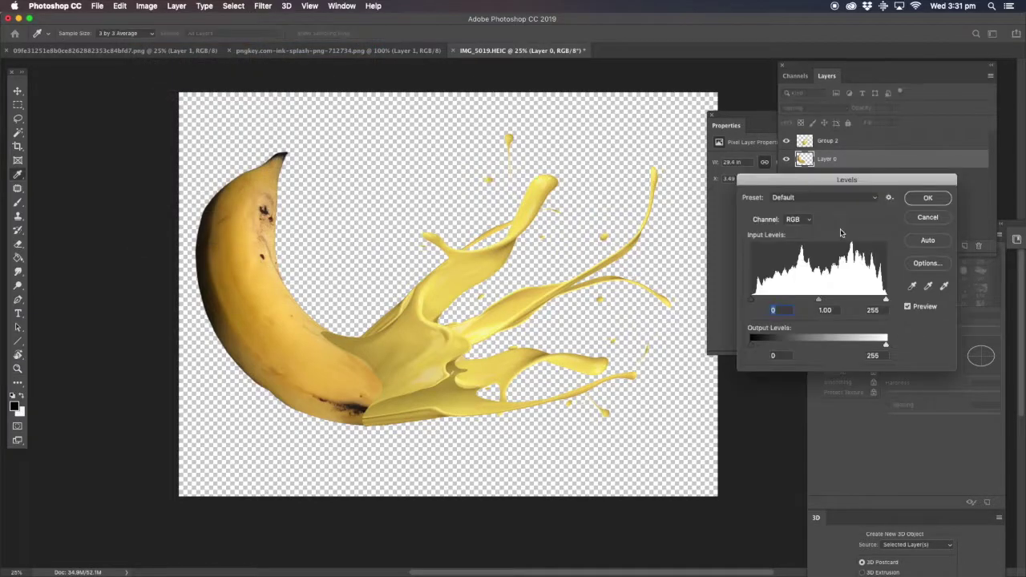
pyautogui.moveTo(818, 302); pyautogui.dragTo(798, 301)
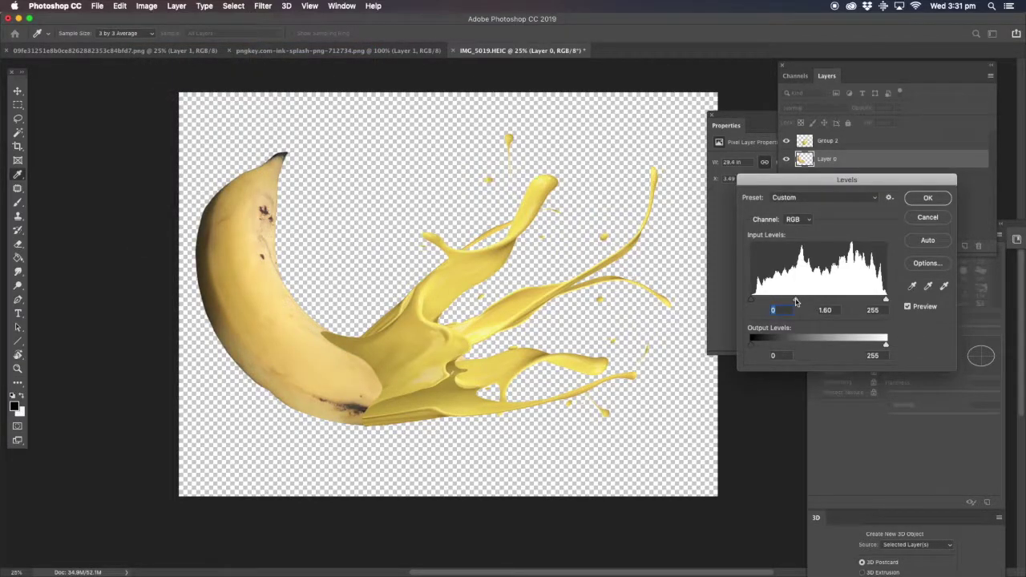
pyautogui.click(927, 198)
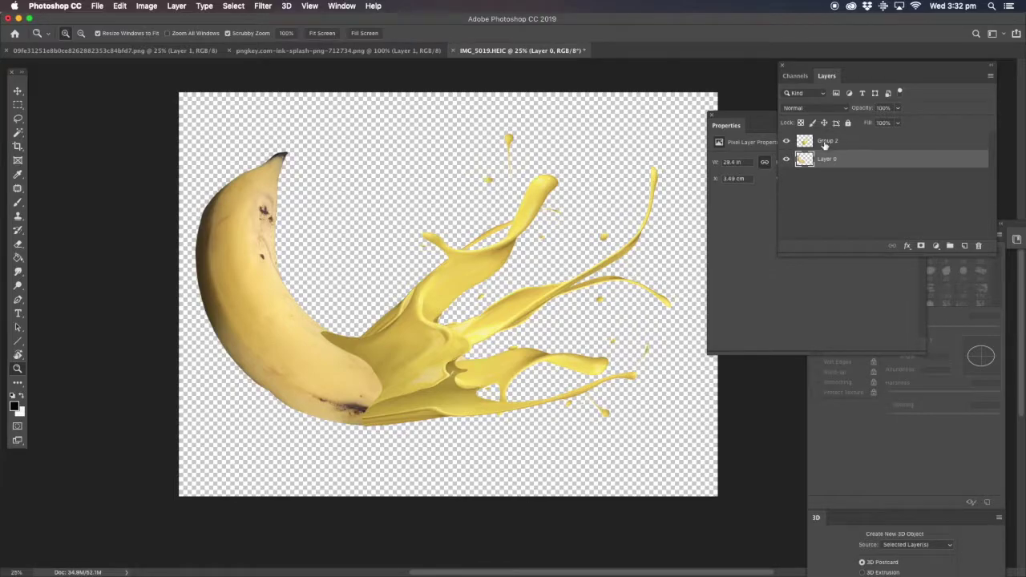
# Brighten the splash layer's highlights with Levels by lowering the white input level to 226.
pyautogui.click(835, 142)
pyautogui.click(147, 6)
pyautogui.moveTo(184, 37)
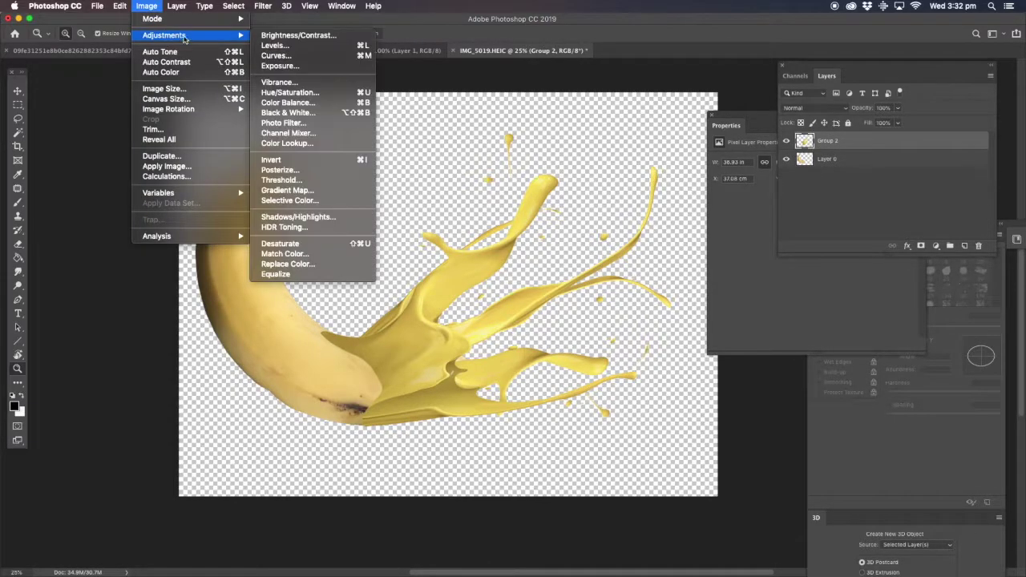
pyautogui.click(280, 46)
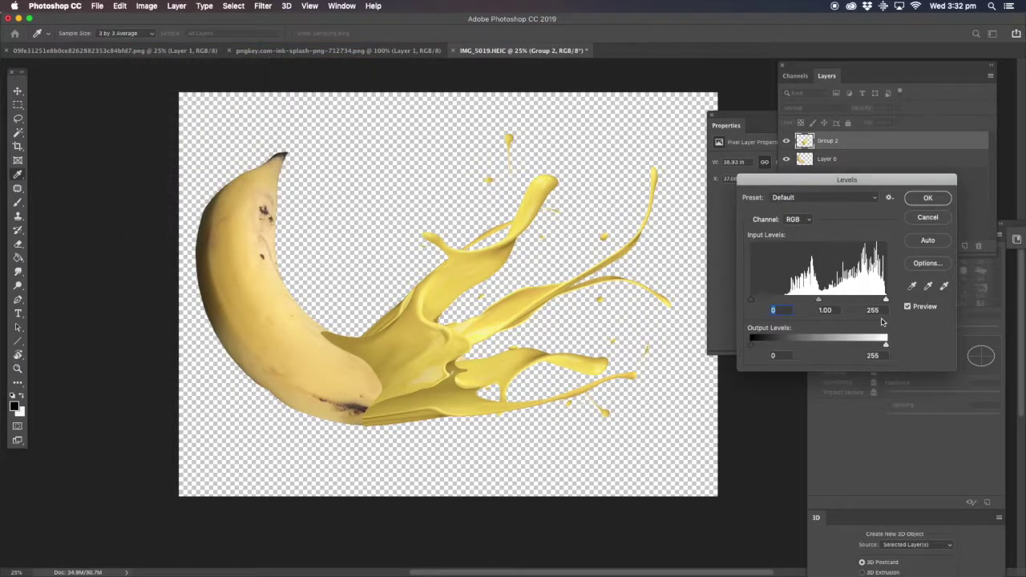
pyautogui.moveTo(887, 301); pyautogui.dragTo(872, 304)
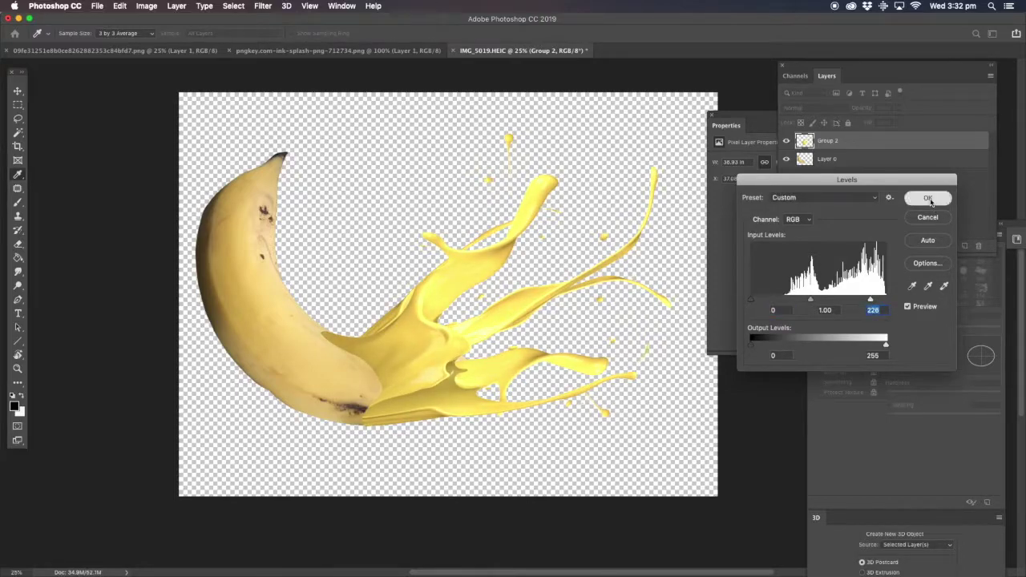
pyautogui.click(928, 198)
# Brighten the banana layer's highlights with Levels by lowering the white input level to 210.
pyautogui.click(796, 159)
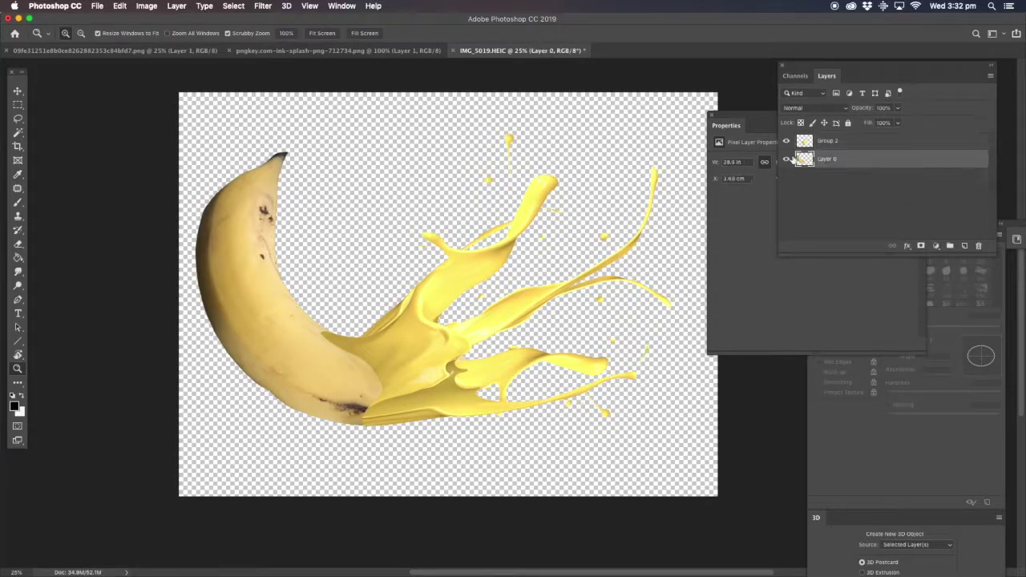
pyautogui.click(147, 6)
pyautogui.moveTo(170, 36)
pyautogui.click(276, 47)
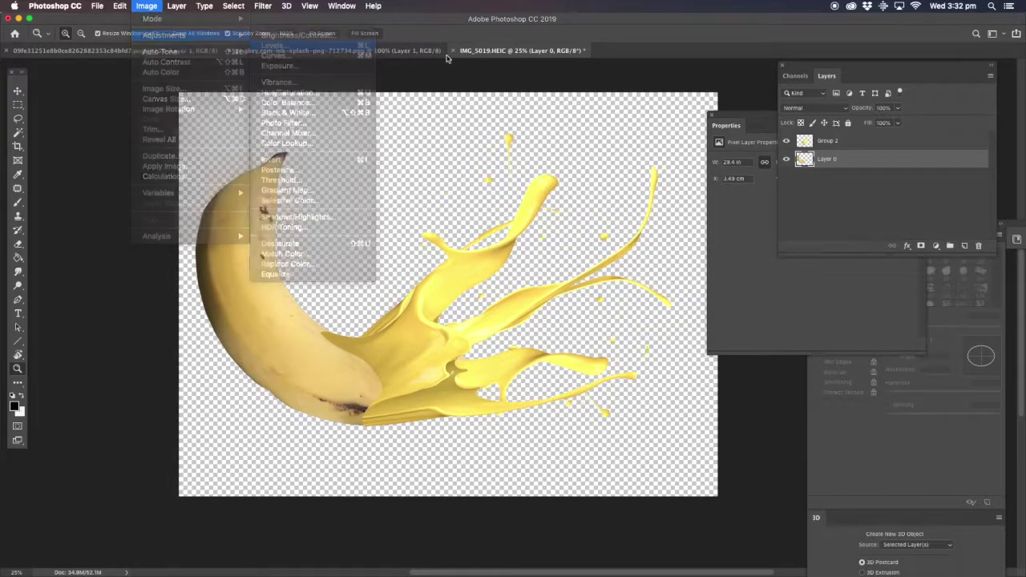
pyautogui.moveTo(887, 300); pyautogui.dragTo(863, 303)
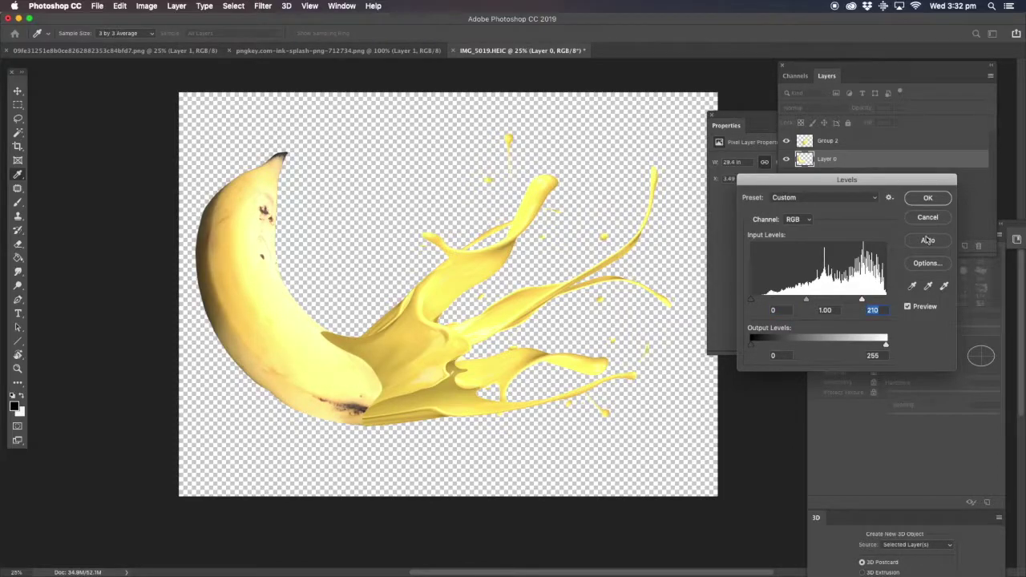
pyautogui.click(929, 198)
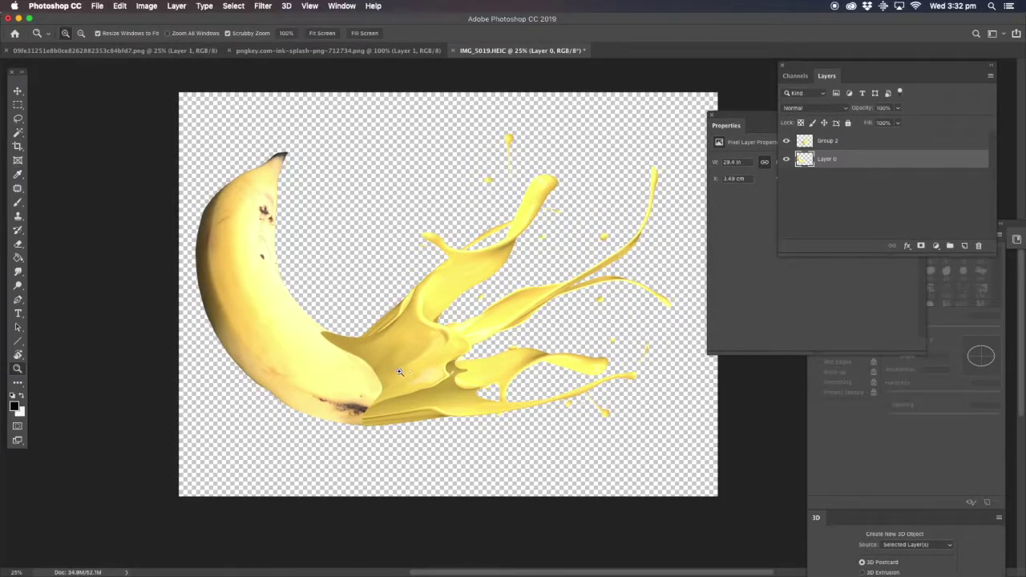
pyautogui.click(375, 381)
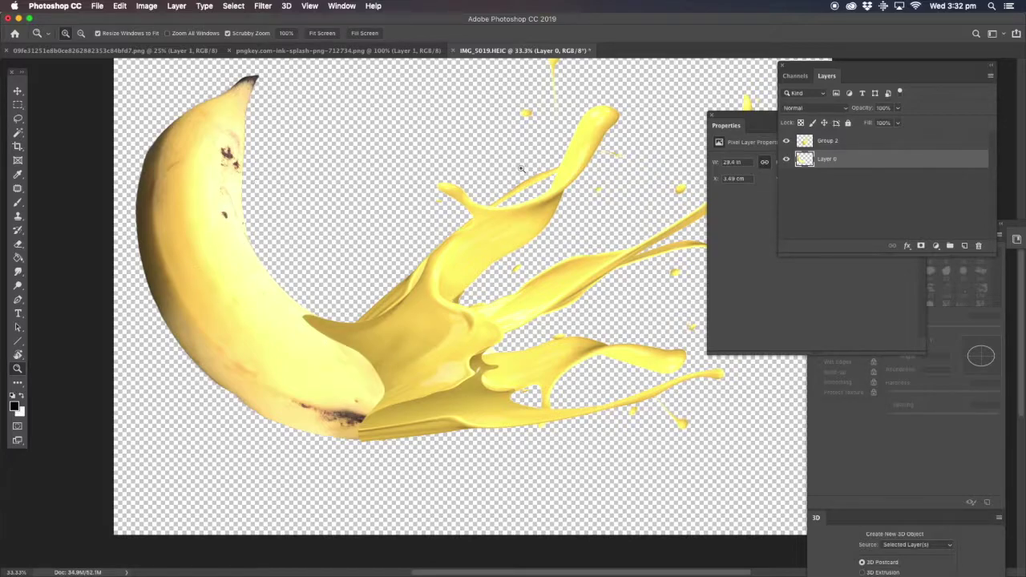
# Add a layer mask to the Group 2 splash layer and brush out its edge at the banana's upper side with a 37 px brush.
pyautogui.click(829, 142)
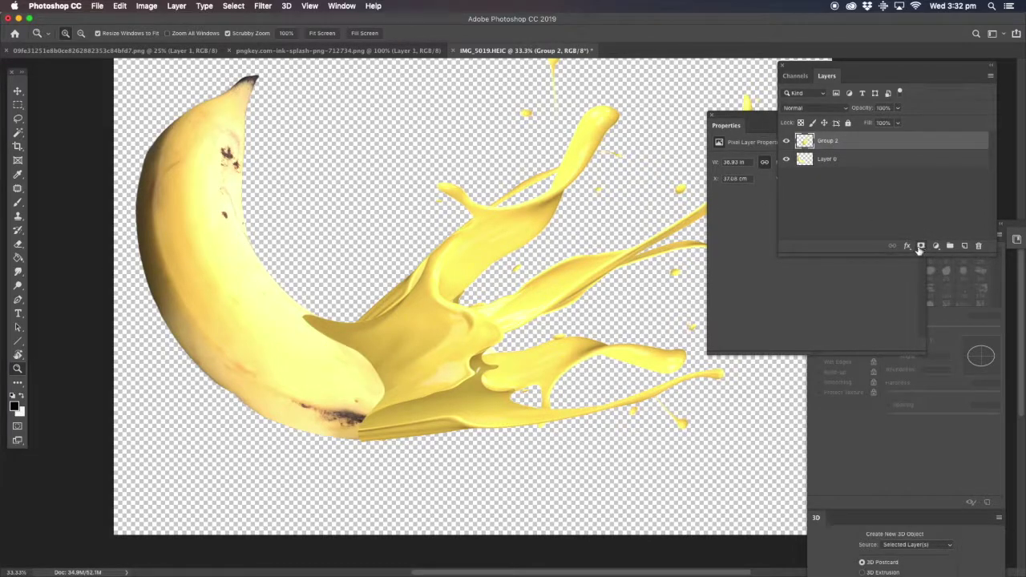
pyautogui.click(921, 246)
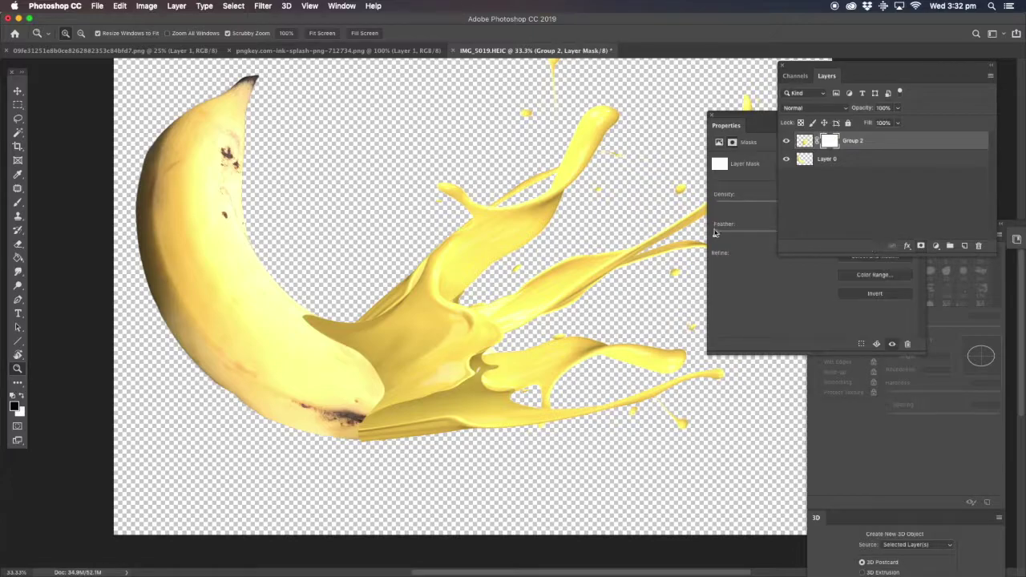
pyautogui.click(18, 202)
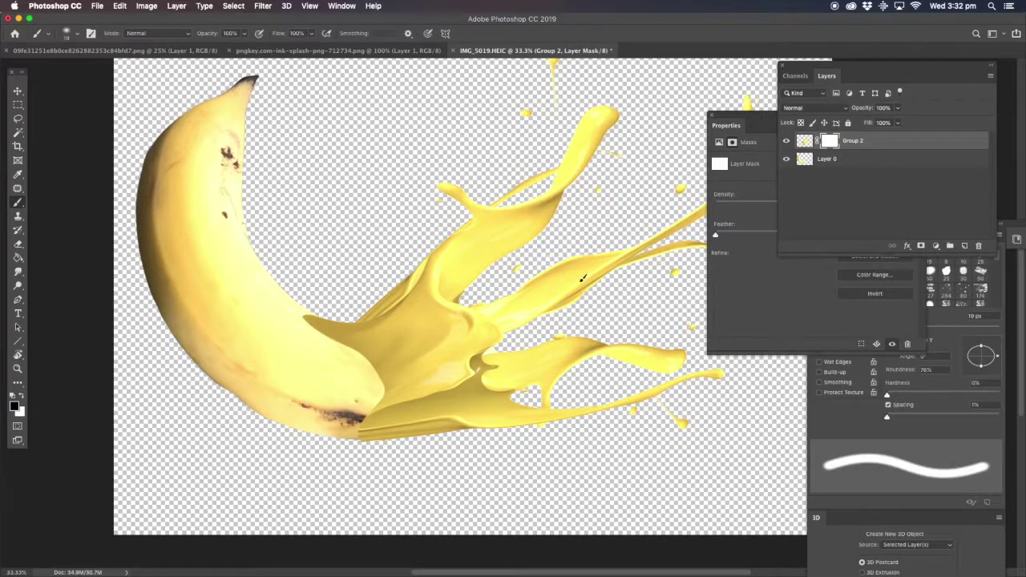
pyautogui.click(847, 419)
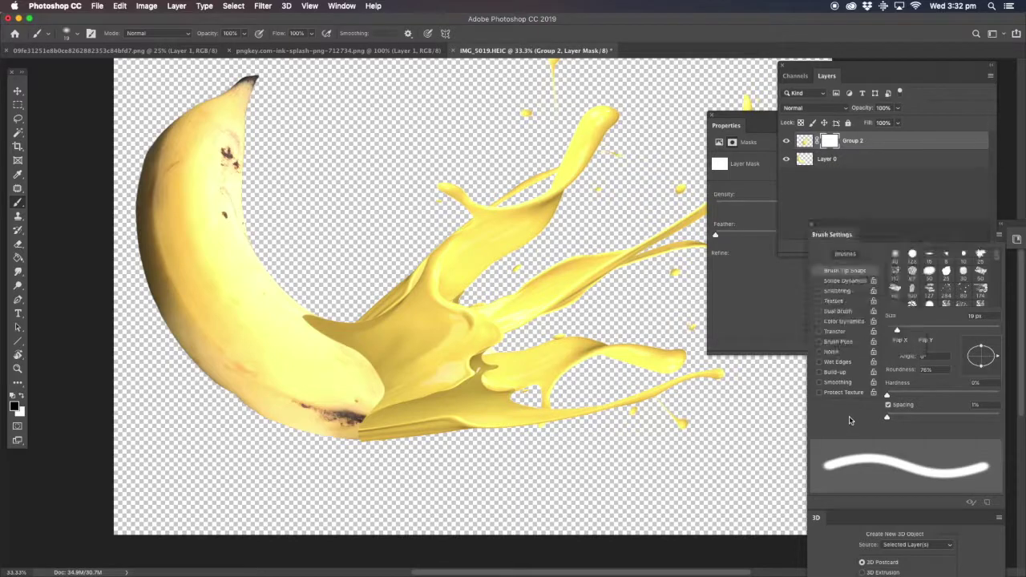
pyautogui.click(908, 329)
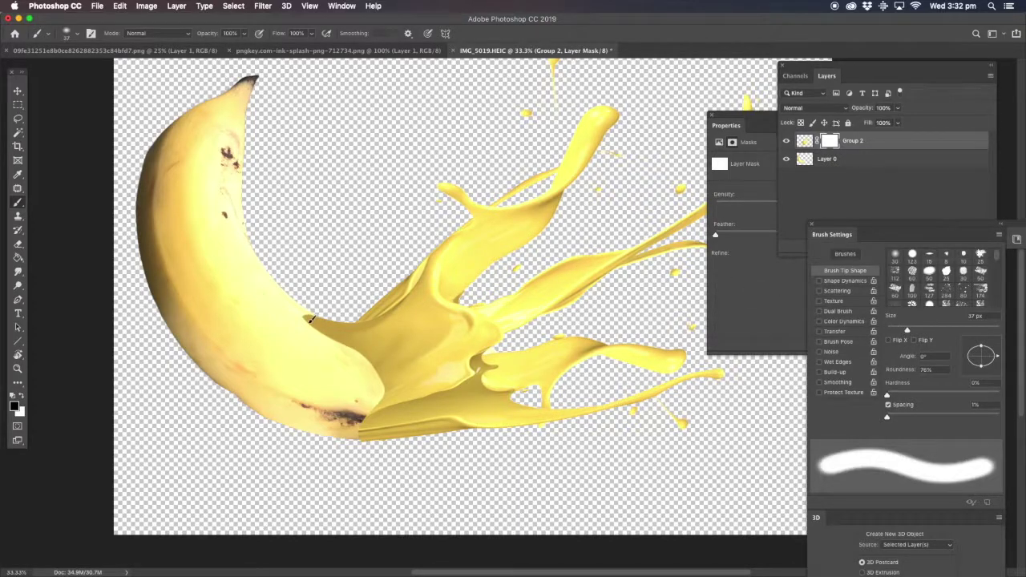
pyautogui.moveTo(312, 321); pyautogui.dragTo(378, 329)
# Mask out the hard splash edges overlapping the banana's lower end with an 89 px soft brush to blend the two together.
pyautogui.click(936, 330)
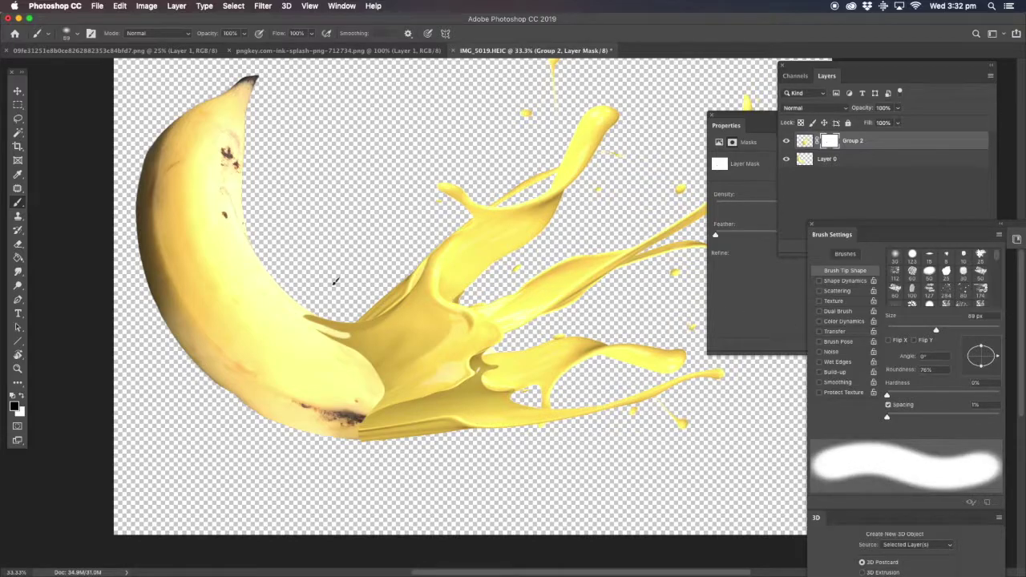
pyautogui.moveTo(309, 317); pyautogui.dragTo(408, 334)
pyautogui.press('super+z')
pyautogui.moveTo(349, 337)
pyautogui.mouseDown()
pyautogui.moveTo(375, 346)
pyautogui.moveTo(342, 341)
pyautogui.moveTo(384, 353)
pyautogui.moveTo(383, 366)
pyautogui.moveTo(398, 370)
pyautogui.moveTo(376, 395)
pyautogui.moveTo(425, 390)
pyautogui.moveTo(382, 406)
pyautogui.moveTo(454, 366)
pyautogui.moveTo(385, 395)
pyautogui.mouseUp()
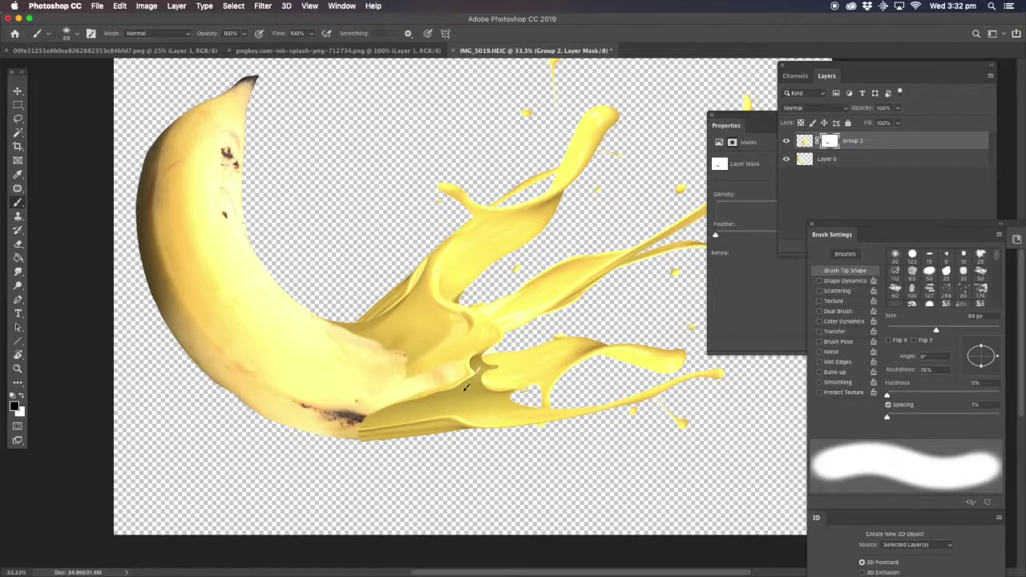
pyautogui.moveTo(464, 390); pyautogui.dragTo(363, 422)
pyautogui.moveTo(461, 401)
pyautogui.mouseDown()
pyautogui.moveTo(360, 413)
pyautogui.moveTo(451, 410)
pyautogui.moveTo(406, 414)
pyautogui.mouseUp()
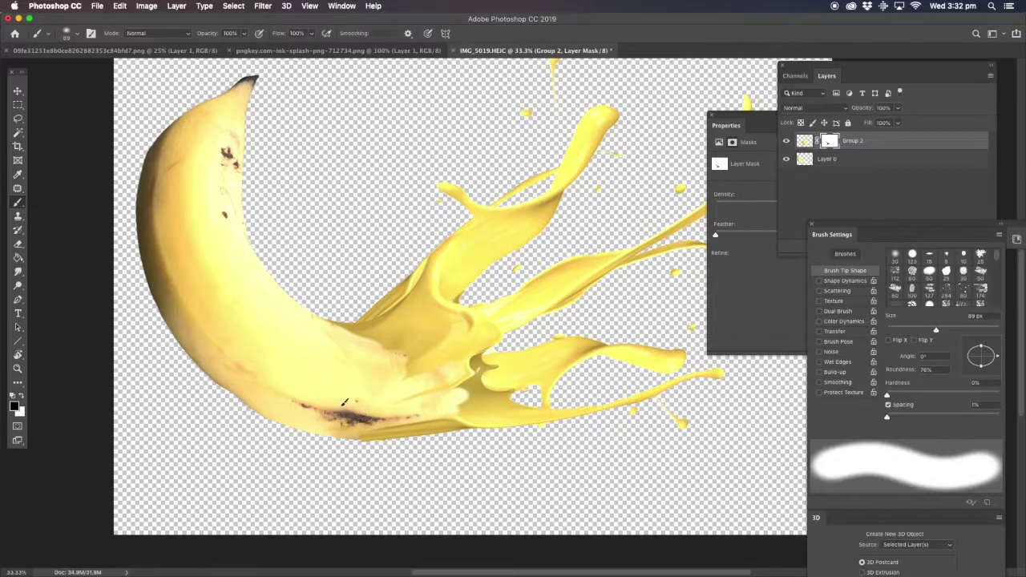
pyautogui.click(899, 110)
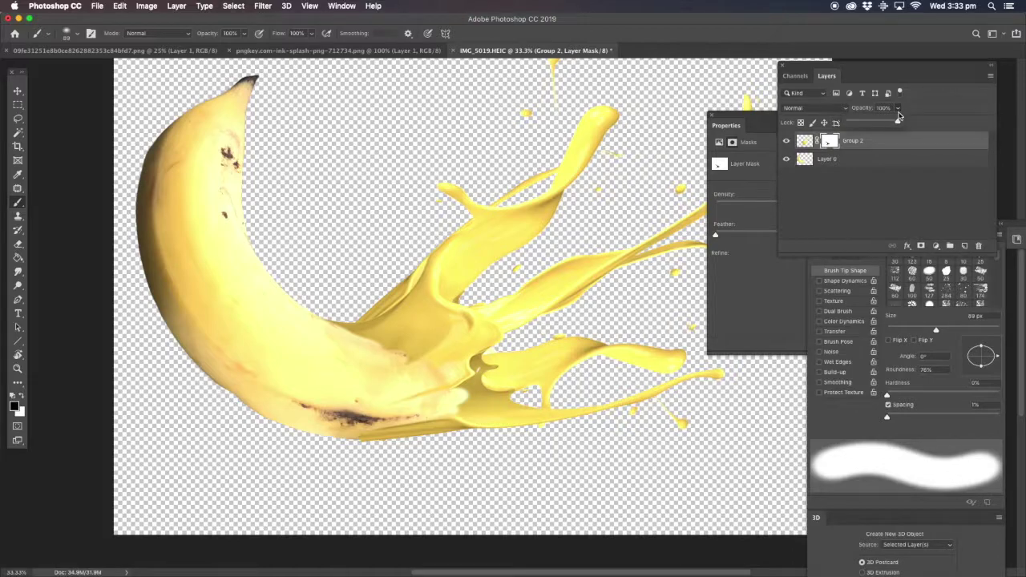
pyautogui.moveTo(877, 122); pyautogui.dragTo(891, 122)
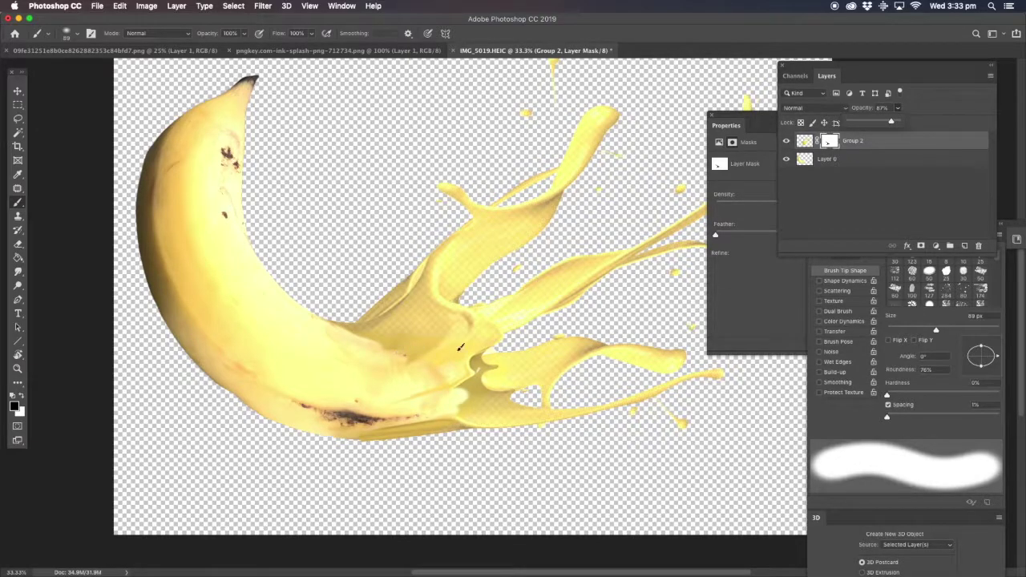
pyautogui.moveTo(892, 124); pyautogui.dragTo(905, 123)
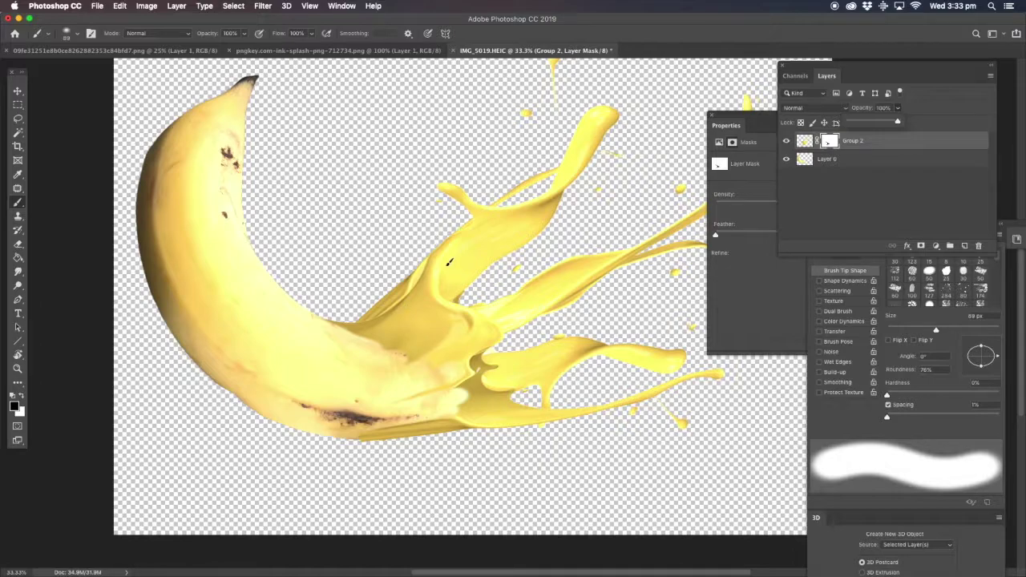
# Bake the mask into the Group 2 splash layer by converting it to a Smart Object and rasterizing it.
pyautogui.click(860, 140)
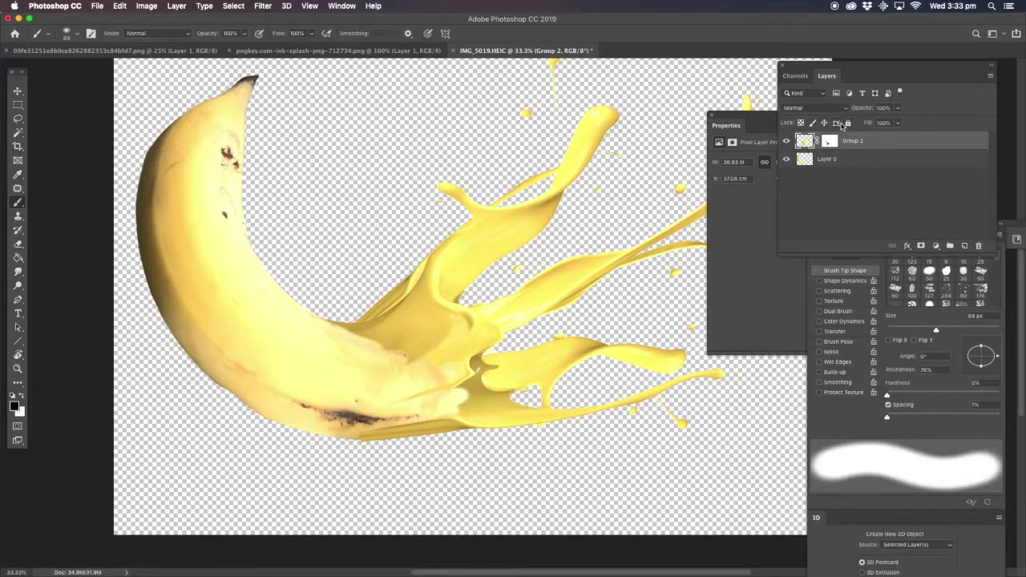
pyautogui.rightClick(882, 144)
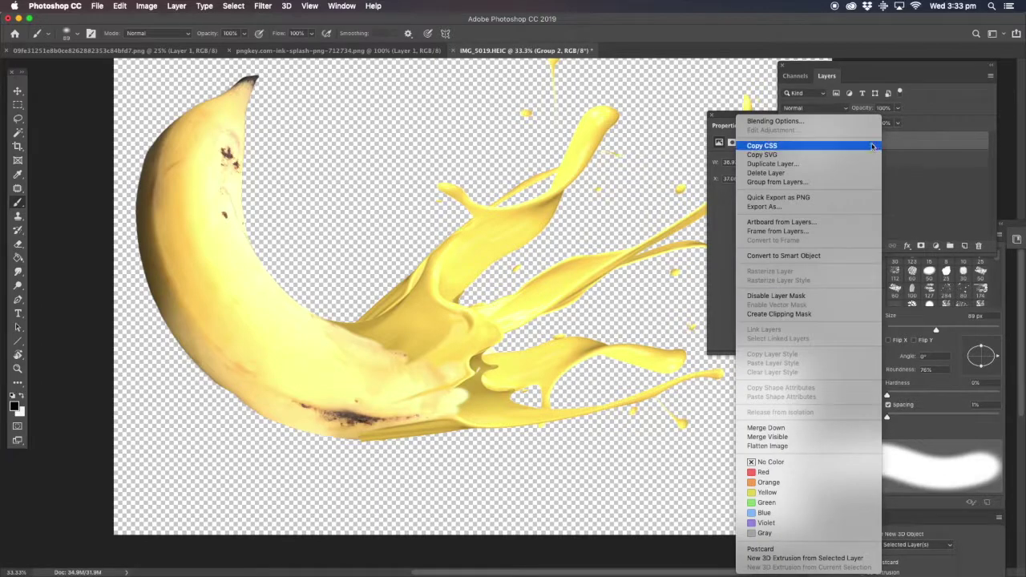
pyautogui.click(805, 255)
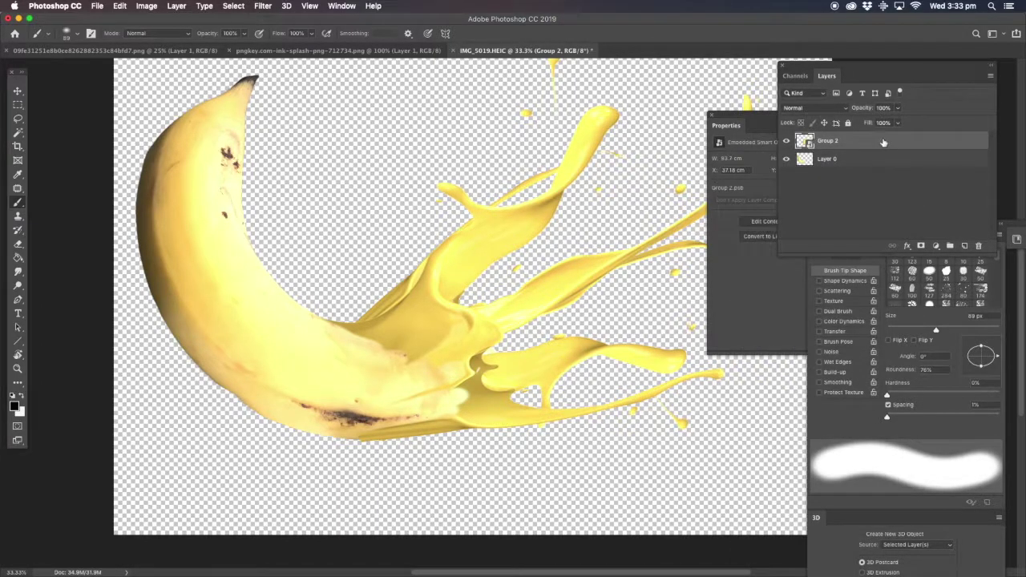
pyautogui.rightClick(882, 144)
pyautogui.click(805, 296)
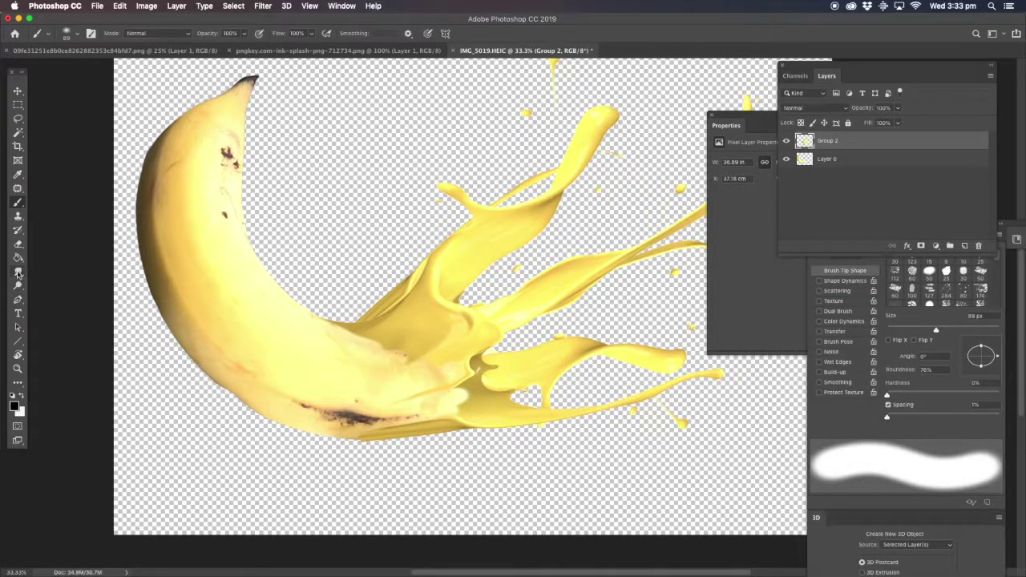
# Lighten the splash's midtones beside the banana joint with the Dodge tool, undoing the excessive strokes.
pyautogui.click(18, 287)
pyautogui.rightClick(18, 287)
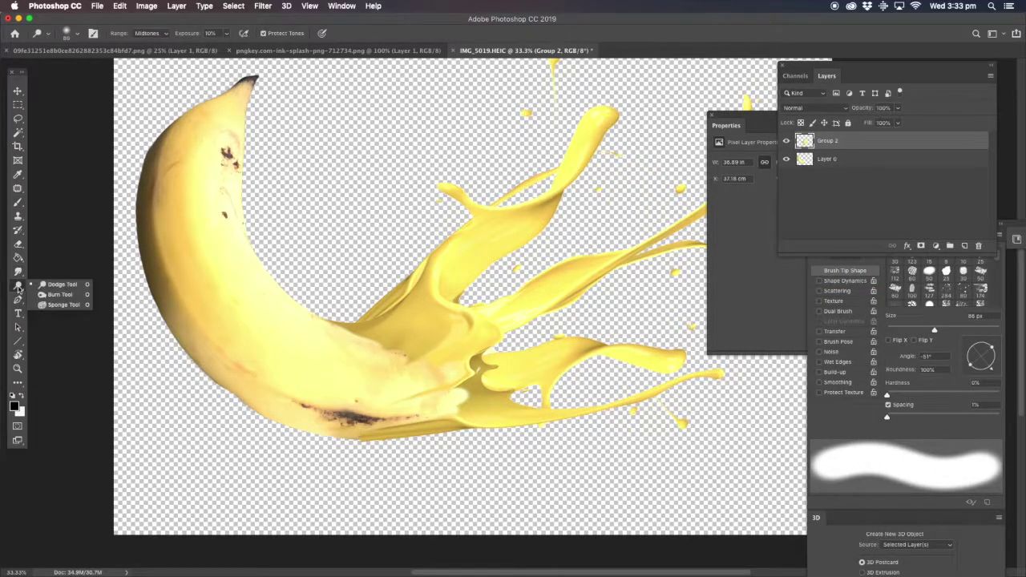
pyautogui.click(63, 286)
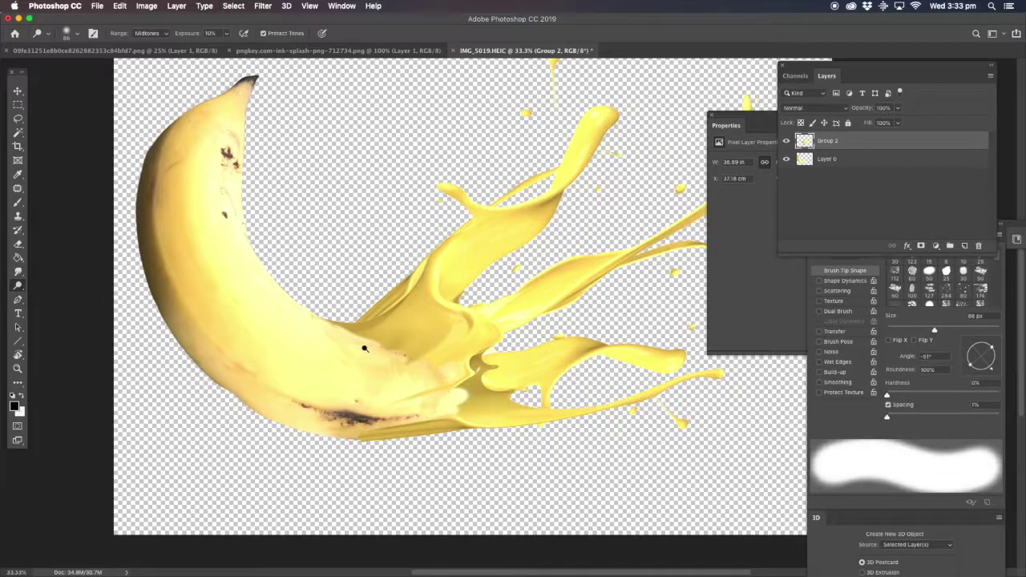
pyautogui.moveTo(396, 328)
pyautogui.mouseDown()
pyautogui.moveTo(359, 334)
pyautogui.moveTo(410, 343)
pyautogui.moveTo(433, 333)
pyautogui.moveTo(404, 352)
pyautogui.moveTo(421, 328)
pyautogui.mouseUp()
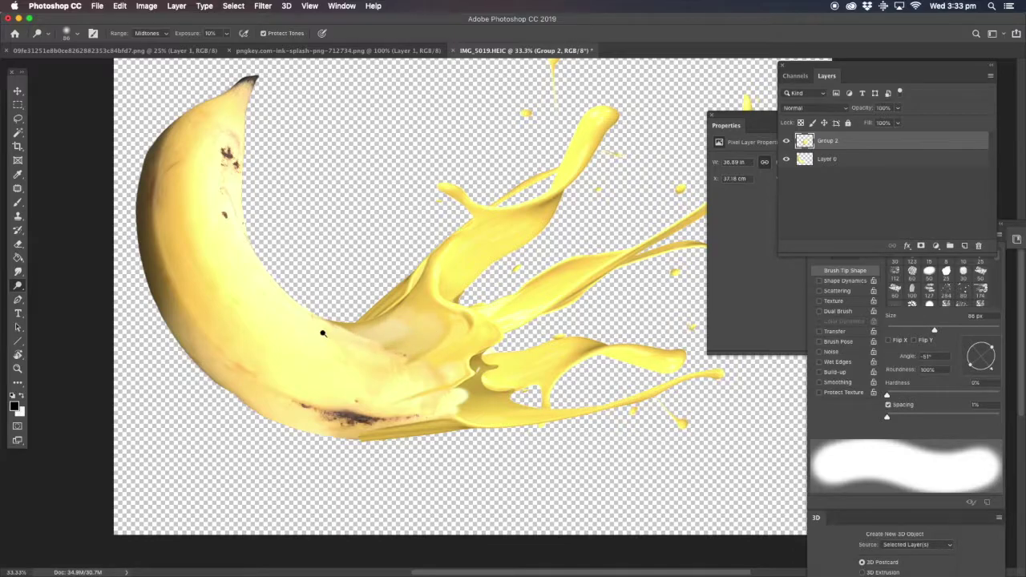
pyautogui.moveTo(324, 325)
pyautogui.mouseDown()
pyautogui.moveTo(422, 309)
pyautogui.moveTo(339, 341)
pyautogui.moveTo(399, 353)
pyautogui.moveTo(432, 334)
pyautogui.moveTo(441, 314)
pyautogui.moveTo(389, 344)
pyautogui.moveTo(407, 317)
pyautogui.mouseUp()
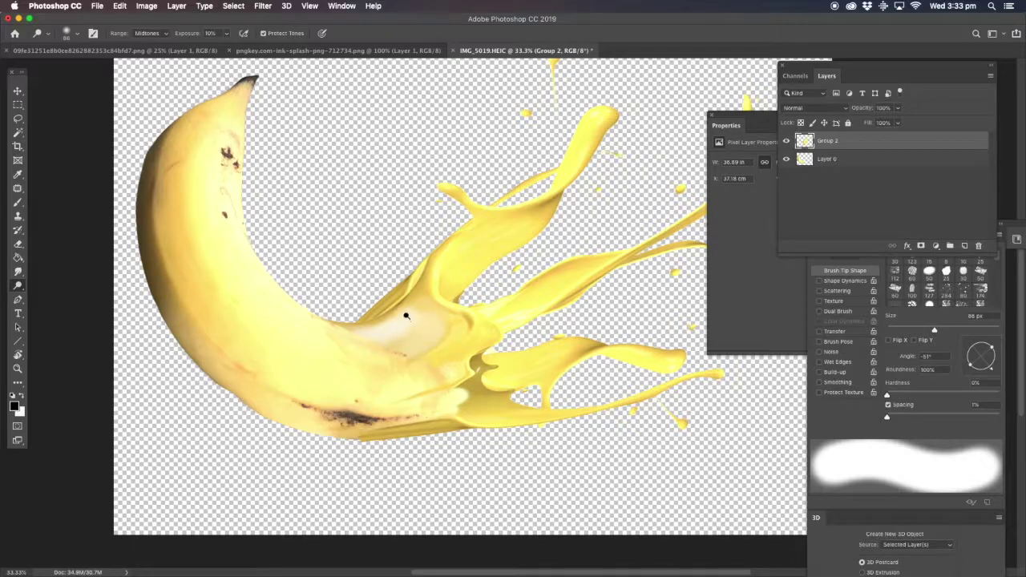
pyautogui.press('super+z')
pyautogui.press('super+z')
pyautogui.press('super+z')
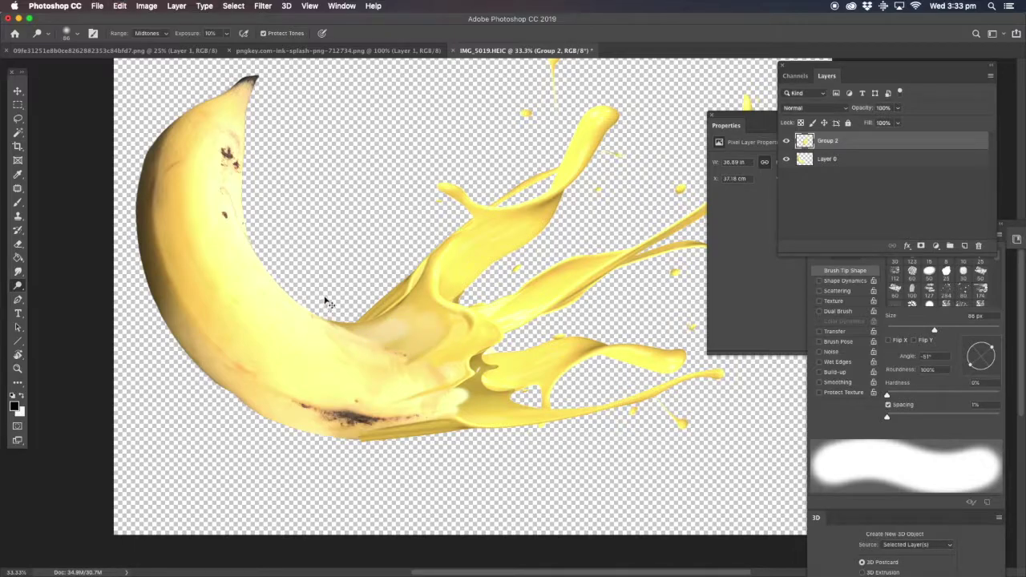
pyautogui.moveTo(416, 313)
pyautogui.mouseDown()
pyautogui.moveTo(317, 340)
pyautogui.moveTo(420, 324)
pyautogui.moveTo(400, 358)
pyautogui.moveTo(433, 339)
pyautogui.moveTo(406, 332)
pyautogui.moveTo(369, 356)
pyautogui.moveTo(351, 342)
pyautogui.moveTo(413, 334)
pyautogui.mouseUp()
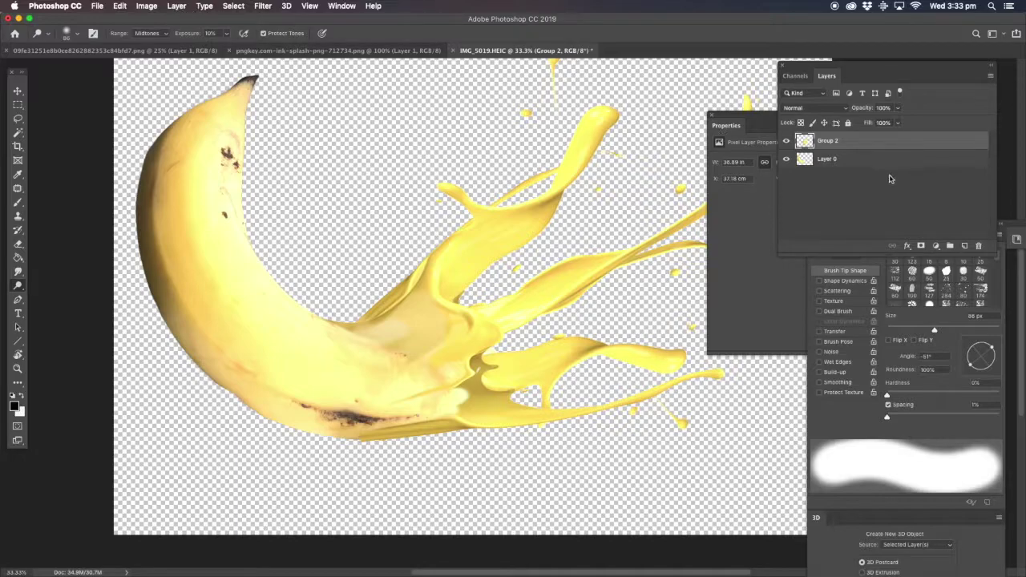
# Combine the splash and banana layers into one pixel layer by grouping them, converting the group to a Smart Object and rasterizing it.
pyautogui.keyDown('shift'); pyautogui.click(843, 159); pyautogui.keyUp('shift')
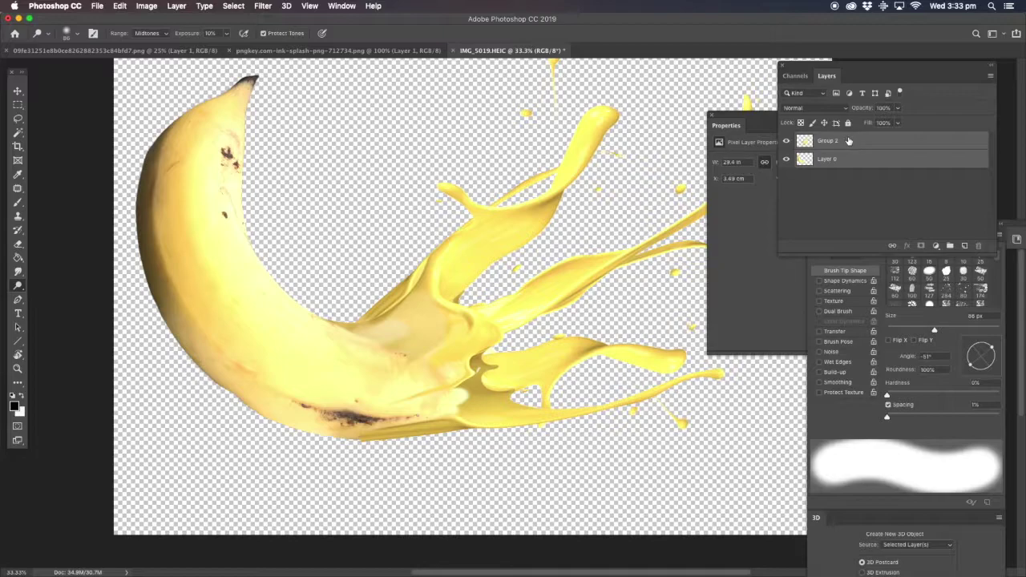
pyautogui.press('super+g')
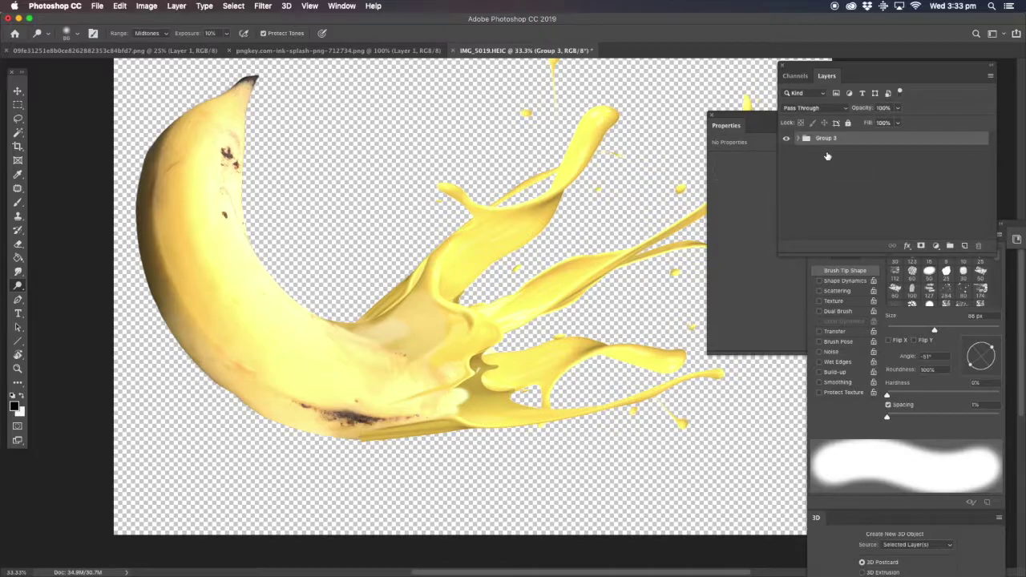
pyautogui.rightClick(849, 140)
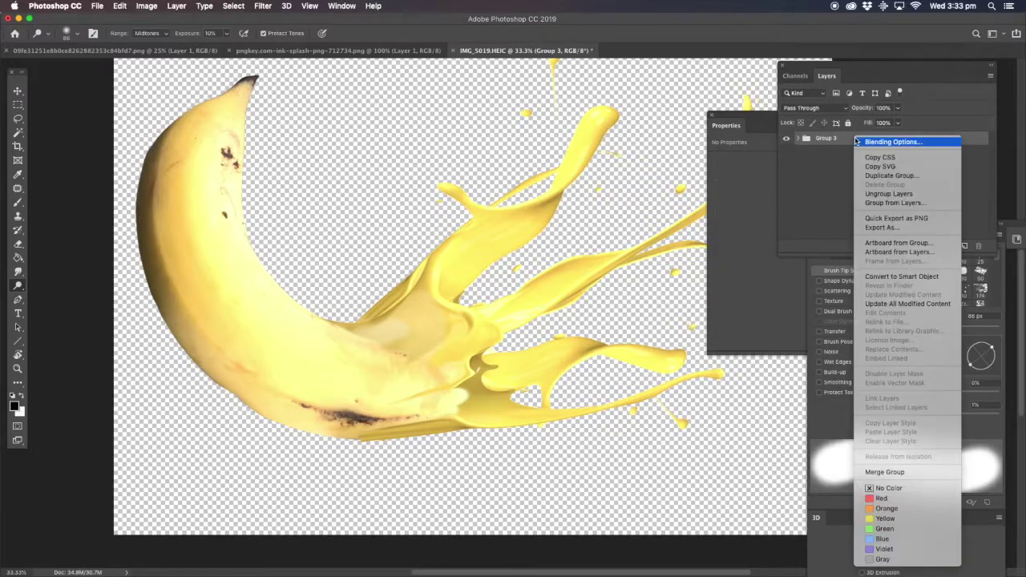
pyautogui.click(885, 277)
pyautogui.rightClick(860, 144)
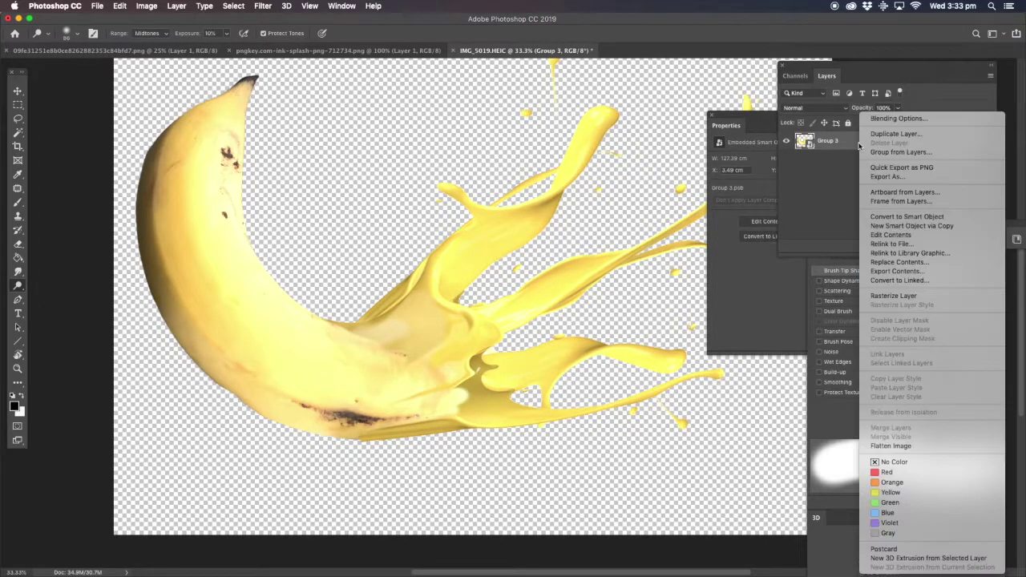
pyautogui.click(885, 296)
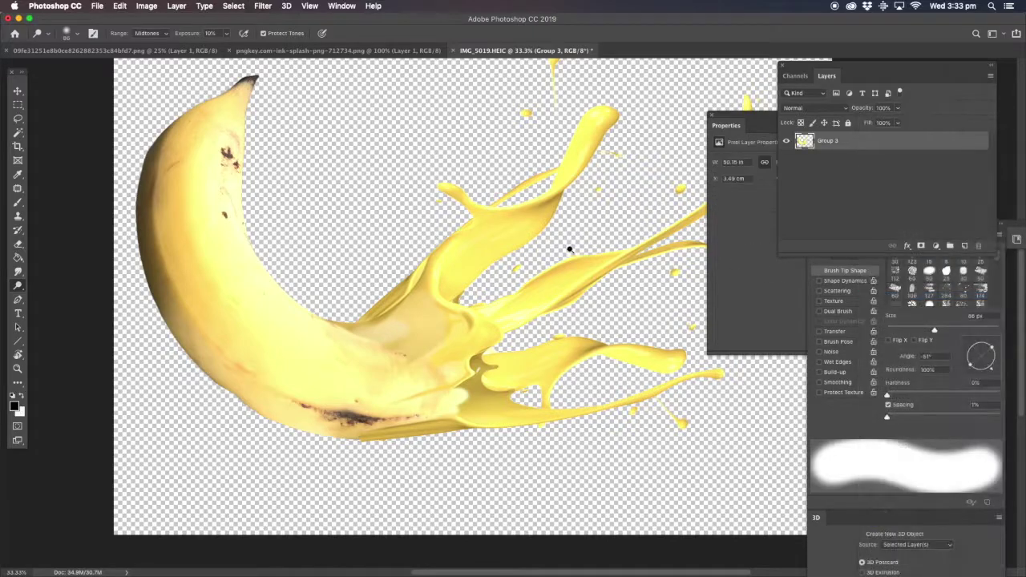
# Smooth the upper seam between the banana and the splash with the Patch tool, sampling clean banana skin.
pyautogui.click(17, 191)
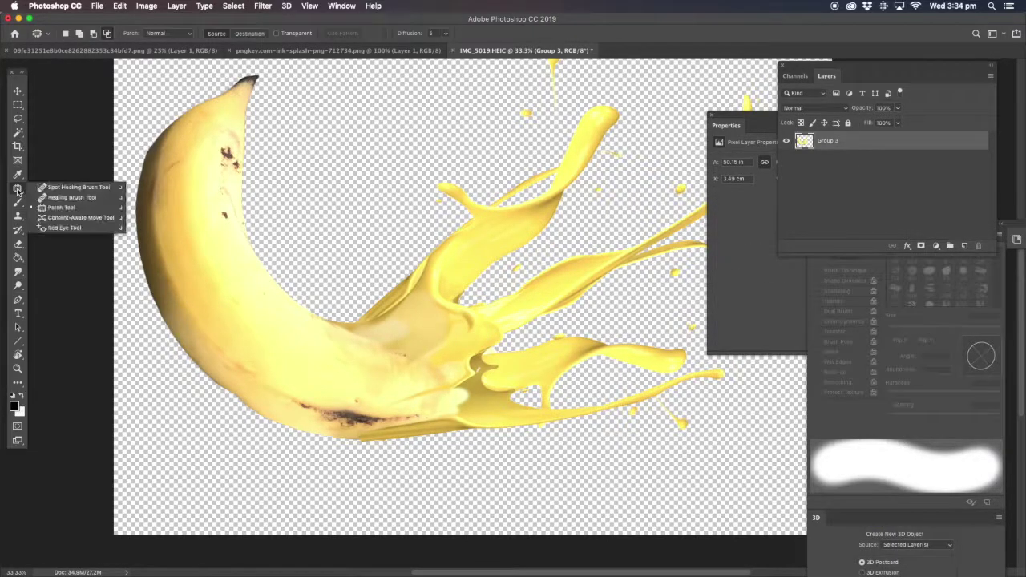
pyautogui.click(62, 207)
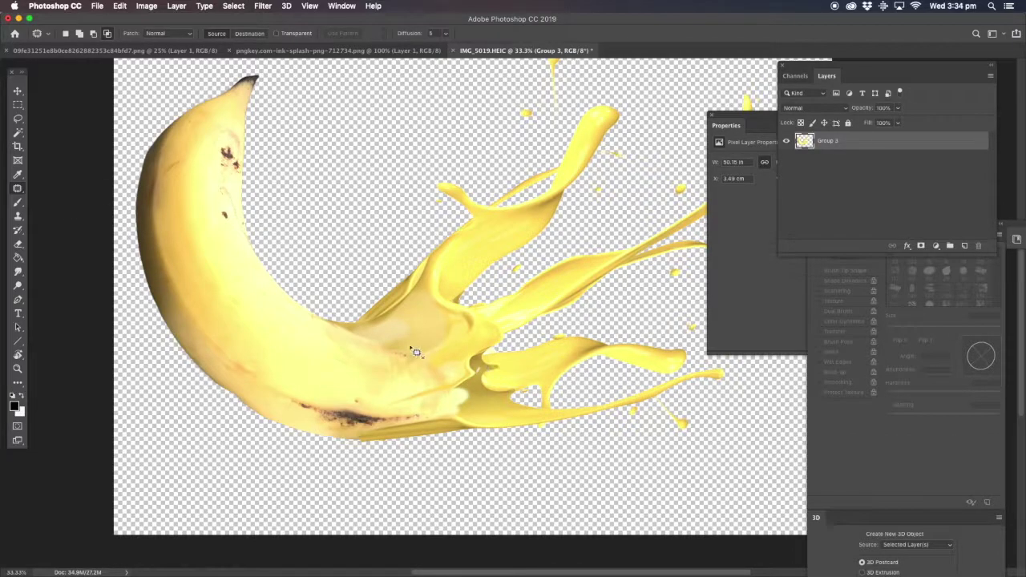
pyautogui.moveTo(385, 335)
pyautogui.mouseDown()
pyautogui.moveTo(350, 333)
pyautogui.moveTo(356, 360)
pyautogui.moveTo(387, 355)
pyautogui.moveTo(398, 336)
pyautogui.moveTo(300, 353)
pyautogui.mouseUp()
pyautogui.press('super+d')
pyautogui.moveTo(405, 348)
pyautogui.mouseDown()
pyautogui.moveTo(427, 363)
pyautogui.moveTo(388, 338)
pyautogui.mouseUp()
pyautogui.press('super+d')
pyautogui.moveTo(357, 329)
pyautogui.mouseDown()
pyautogui.moveTo(324, 329)
pyautogui.moveTo(368, 334)
pyautogui.moveTo(282, 340)
pyautogui.mouseUp()
pyautogui.press('super+d')
pyautogui.moveTo(393, 316)
pyautogui.mouseDown()
pyautogui.moveTo(358, 329)
pyautogui.moveTo(386, 332)
pyautogui.moveTo(396, 311)
pyautogui.moveTo(304, 343)
pyautogui.moveTo(341, 354)
pyautogui.moveTo(329, 332)
pyautogui.moveTo(275, 320)
pyautogui.mouseUp()
pyautogui.press('super+d')
pyautogui.press('super+d')
# Patch the small marks and edges along the middle of the banana-splash seam with clean banana skin.
pyautogui.moveTo(408, 344)
pyautogui.mouseDown()
pyautogui.moveTo(377, 339)
pyautogui.moveTo(432, 321)
pyautogui.moveTo(240, 343)
pyautogui.mouseUp()
pyautogui.press('super+d')
pyautogui.moveTo(405, 345)
pyautogui.mouseDown()
pyautogui.moveTo(422, 340)
pyautogui.moveTo(405, 345)
pyautogui.mouseUp()
pyautogui.moveTo(401, 343)
pyautogui.mouseDown()
pyautogui.moveTo(346, 345)
pyautogui.moveTo(339, 360)
pyautogui.mouseUp()
pyautogui.press('super+d')
pyautogui.moveTo(433, 367)
pyautogui.mouseDown()
pyautogui.moveTo(452, 355)
pyautogui.moveTo(436, 371)
pyautogui.moveTo(445, 361)
pyautogui.moveTo(319, 351)
pyautogui.mouseUp()
pyautogui.press('super+d')
pyautogui.moveTo(460, 367)
pyautogui.mouseDown()
pyautogui.moveTo(426, 386)
pyautogui.moveTo(451, 358)
pyautogui.mouseUp()
pyautogui.moveTo(443, 369)
pyautogui.mouseDown()
pyautogui.moveTo(402, 377)
pyautogui.moveTo(321, 356)
pyautogui.mouseUp()
pyautogui.press('super+d')
# Soften the hard pale edge where the banana meets the dark splash hollow by patching it with nearby splash texture.
pyautogui.click(17, 369)
pyautogui.click(483, 390)
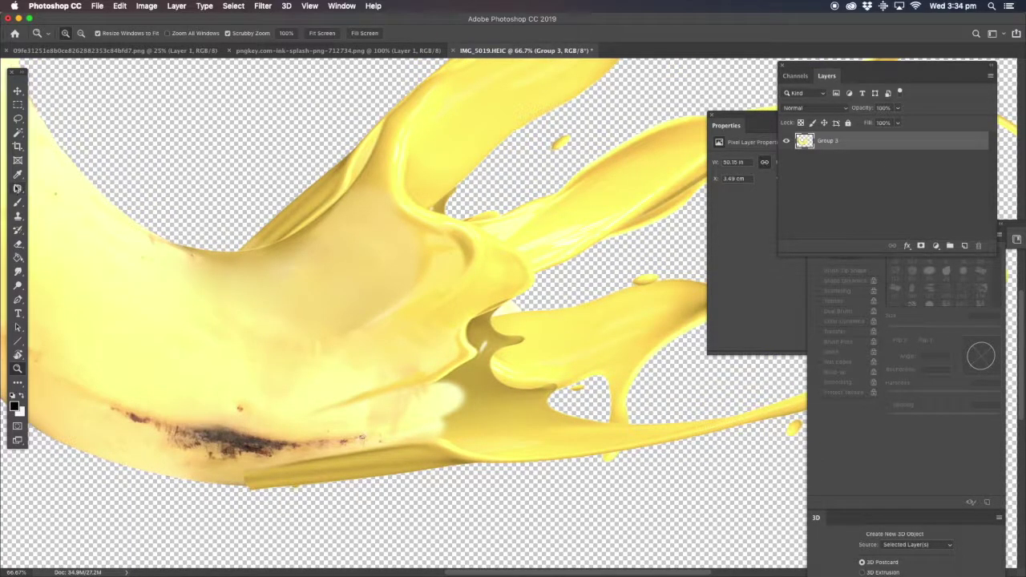
pyautogui.click(20, 189)
pyautogui.moveTo(459, 376)
pyautogui.mouseDown()
pyautogui.moveTo(424, 392)
pyautogui.moveTo(418, 410)
pyautogui.moveTo(443, 422)
pyautogui.moveTo(476, 405)
pyautogui.moveTo(468, 380)
pyautogui.moveTo(430, 416)
pyautogui.moveTo(478, 382)
pyautogui.moveTo(481, 416)
pyautogui.moveTo(511, 419)
pyautogui.mouseUp()
pyautogui.press('super+d')
pyautogui.press('super+d')
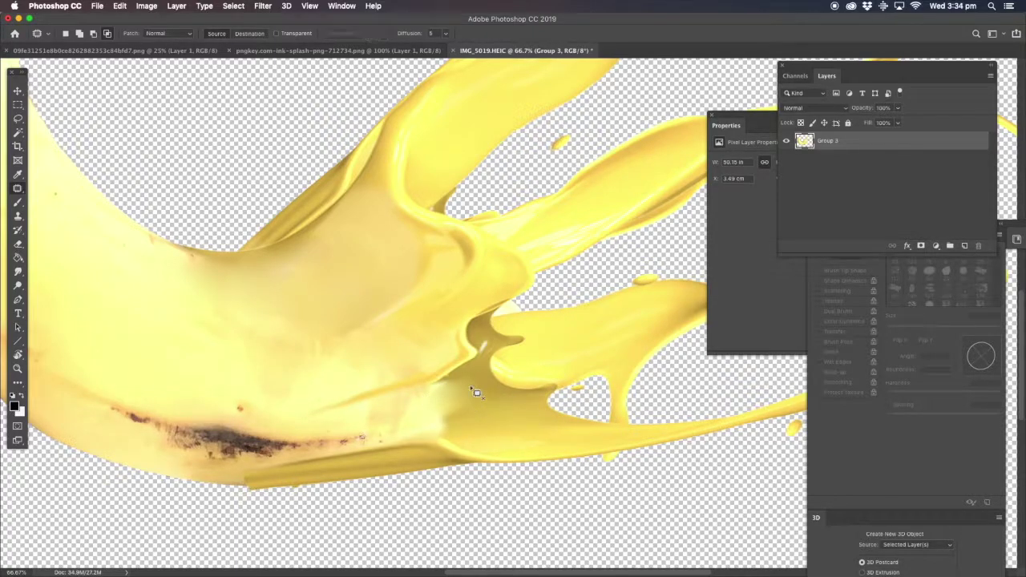
pyautogui.moveTo(451, 376)
pyautogui.mouseDown()
pyautogui.moveTo(413, 392)
pyautogui.moveTo(471, 376)
pyautogui.moveTo(447, 380)
pyautogui.moveTo(491, 416)
pyautogui.moveTo(444, 436)
pyautogui.moveTo(465, 406)
pyautogui.moveTo(482, 425)
pyautogui.moveTo(488, 401)
pyautogui.moveTo(443, 398)
pyautogui.moveTo(438, 432)
pyautogui.moveTo(474, 442)
pyautogui.moveTo(465, 424)
pyautogui.mouseUp()
pyautogui.press('super+d')
pyautogui.press('super+d')
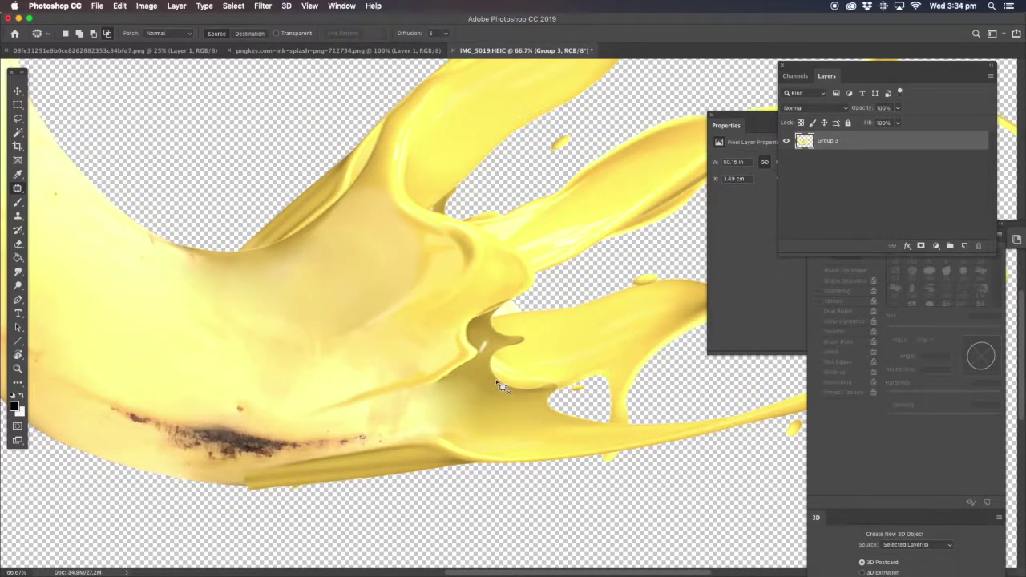
# Patch the pale transition area just above the splash's lower edge with clean banana skin.
pyautogui.moveTo(514, 268); pyautogui.dragTo(474, 284)
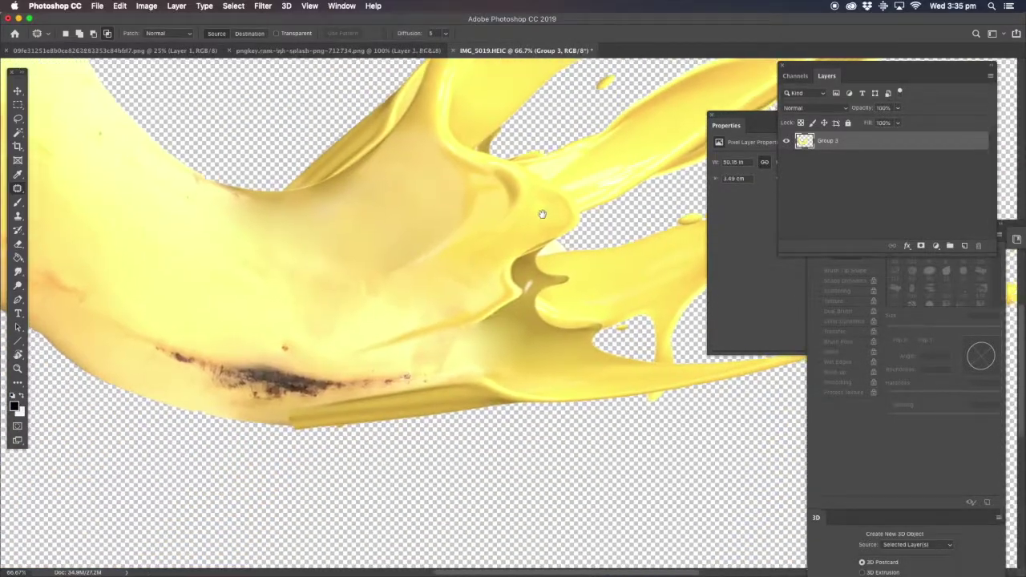
pyautogui.moveTo(499, 367); pyautogui.dragTo(514, 350)
pyautogui.moveTo(314, 332); pyautogui.dragTo(204, 281)
pyautogui.press('super+d')
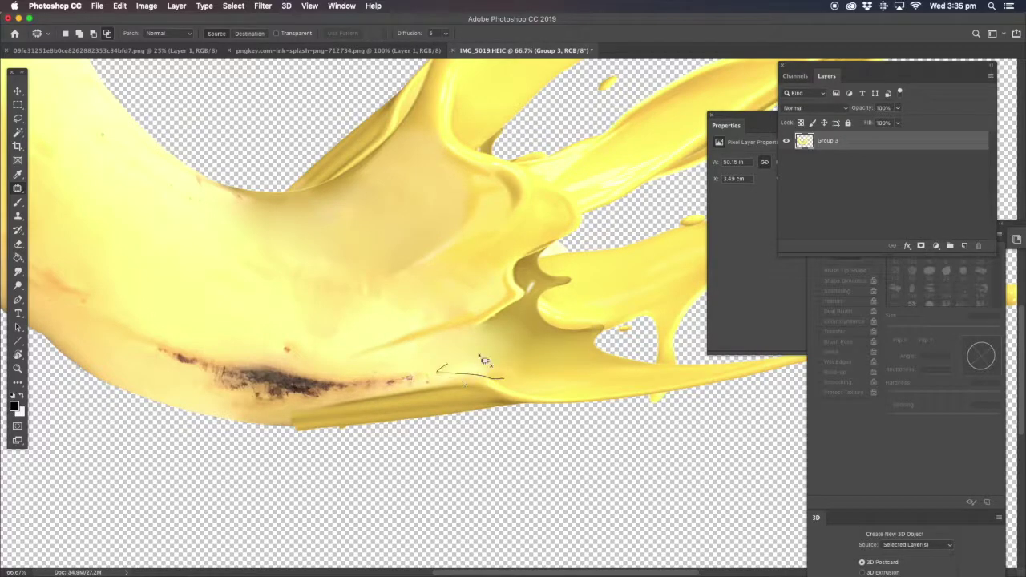
pyautogui.press('super+d')
# Patch the hard edge along the banana's underside where it overlaps the splash, sampling clean banana skin.
pyautogui.moveTo(365, 333); pyautogui.dragTo(477, 327)
pyautogui.moveTo(463, 368)
pyautogui.mouseDown()
pyautogui.moveTo(413, 379)
pyautogui.moveTo(489, 372)
pyautogui.moveTo(504, 354)
pyautogui.moveTo(381, 366)
pyautogui.mouseUp()
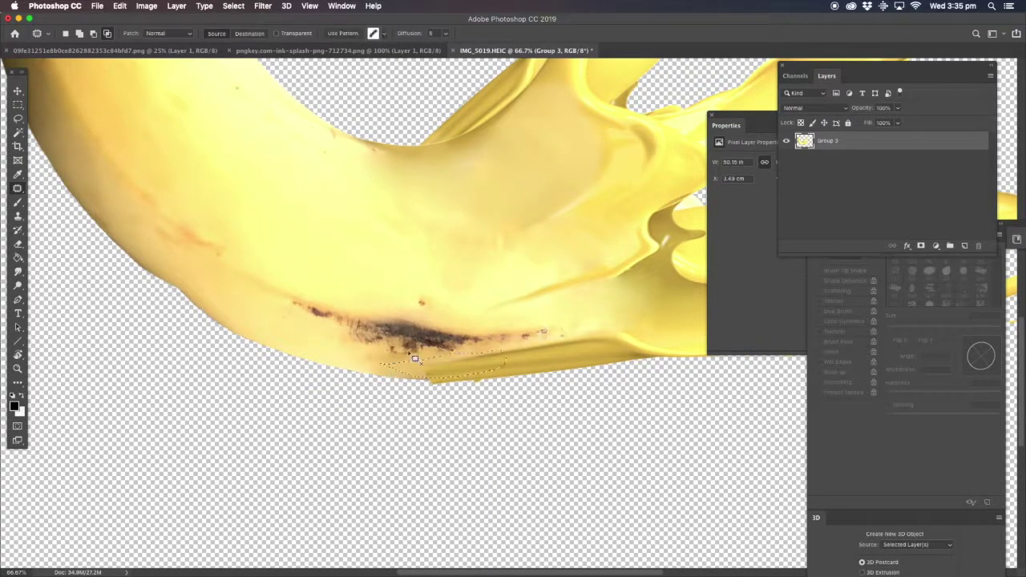
pyautogui.moveTo(460, 368); pyautogui.dragTo(350, 250)
pyautogui.press('super+d')
pyautogui.moveTo(513, 345)
pyautogui.mouseDown()
pyautogui.moveTo(487, 365)
pyautogui.moveTo(585, 343)
pyautogui.moveTo(517, 346)
pyautogui.mouseUp()
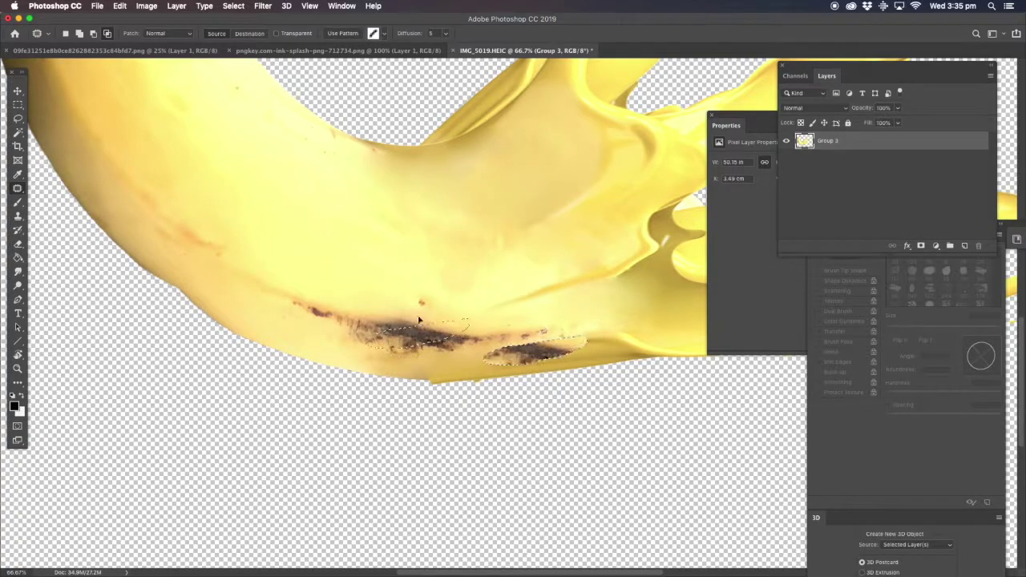
pyautogui.press('super+d')
pyautogui.moveTo(501, 358)
pyautogui.mouseDown()
pyautogui.moveTo(534, 377)
pyautogui.moveTo(449, 339)
pyautogui.moveTo(408, 243)
pyautogui.mouseUp()
pyautogui.press('super+d')
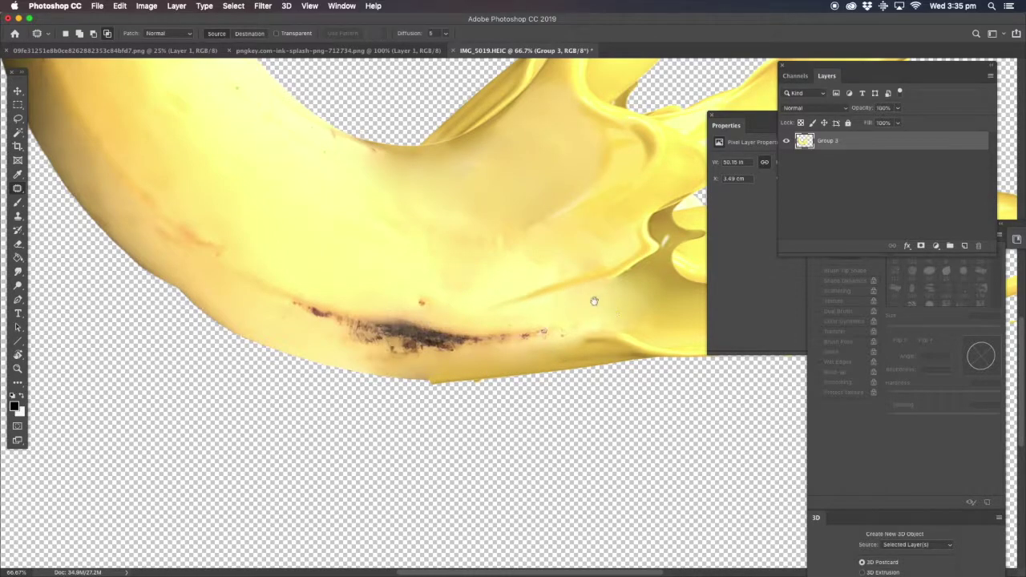
# Smudge the dark blunt end of the splash's lower fold back into the banana skin at 49% strength.
pyautogui.moveTo(575, 304); pyautogui.dragTo(408, 330)
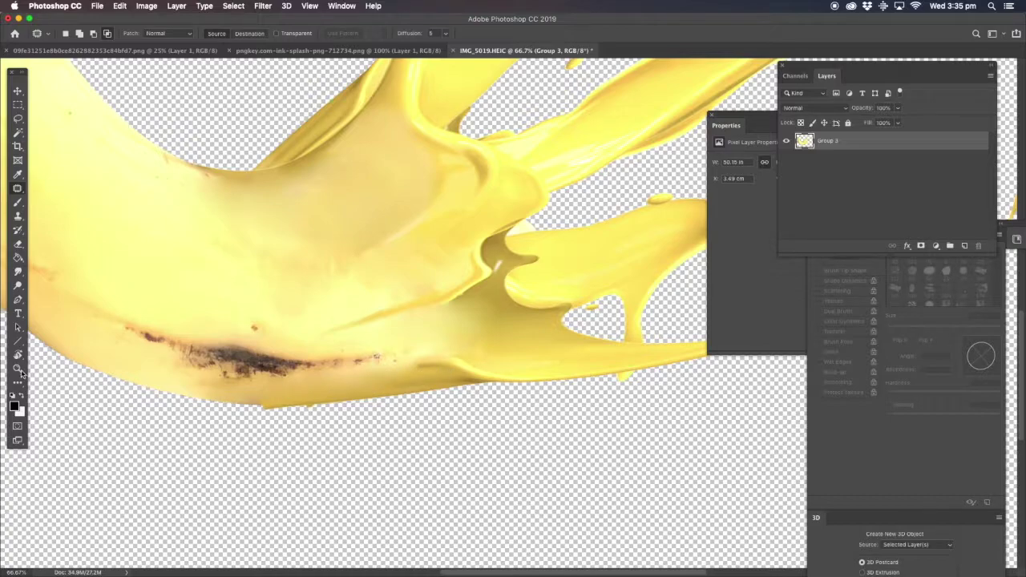
pyautogui.click(17, 368)
pyautogui.click(433, 388)
pyautogui.click(433, 371)
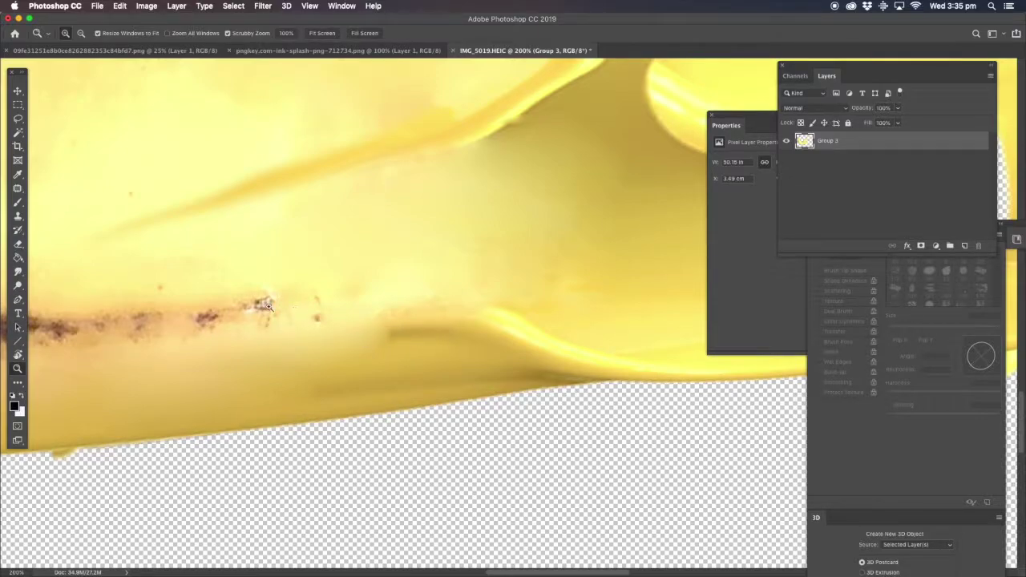
pyautogui.click(18, 272)
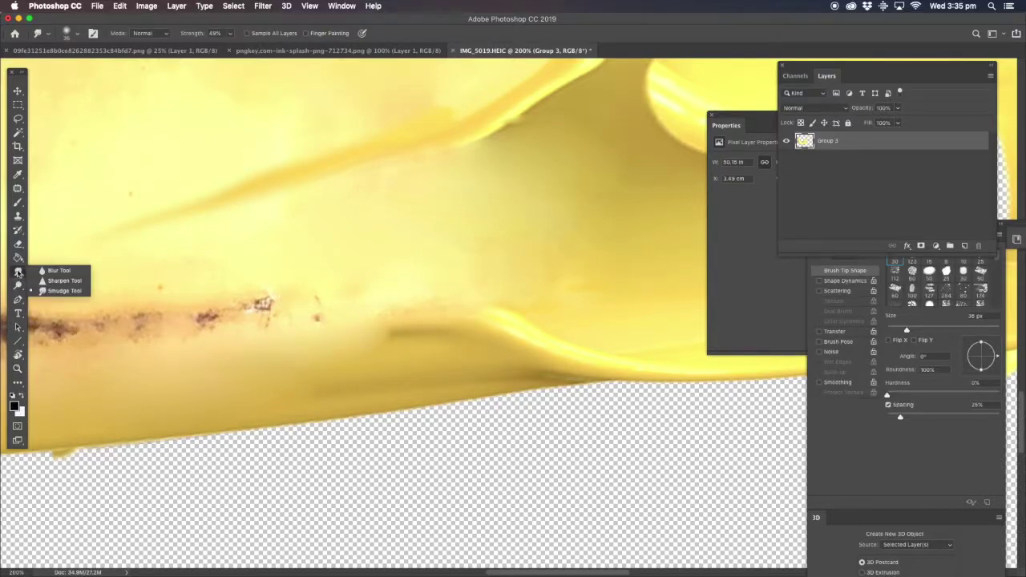
pyautogui.click(62, 290)
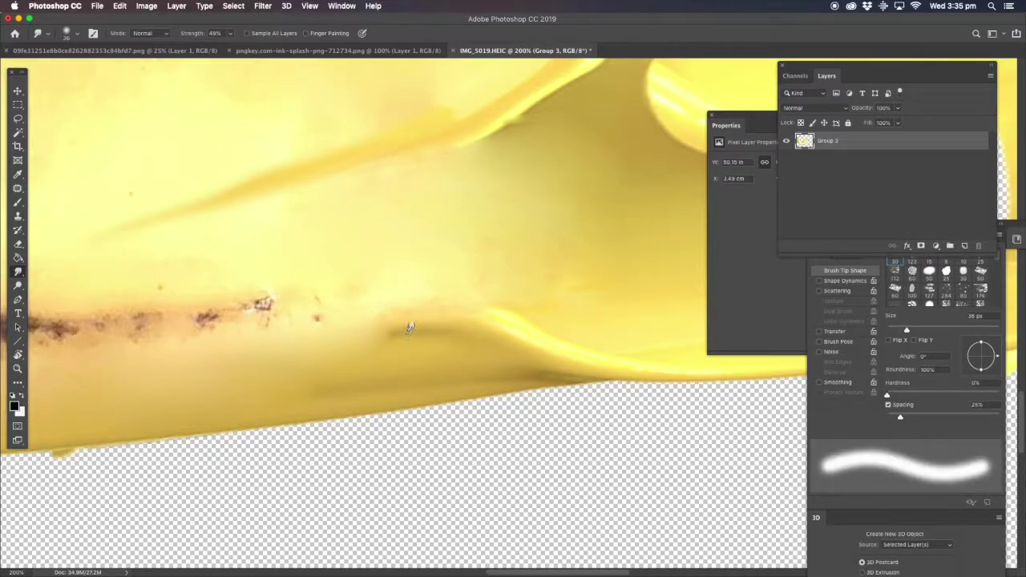
pyautogui.moveTo(382, 329); pyautogui.dragTo(314, 338)
pyautogui.moveTo(408, 322)
pyautogui.mouseDown()
pyautogui.moveTo(255, 346)
pyautogui.moveTo(403, 320)
pyautogui.moveTo(301, 336)
pyautogui.mouseUp()
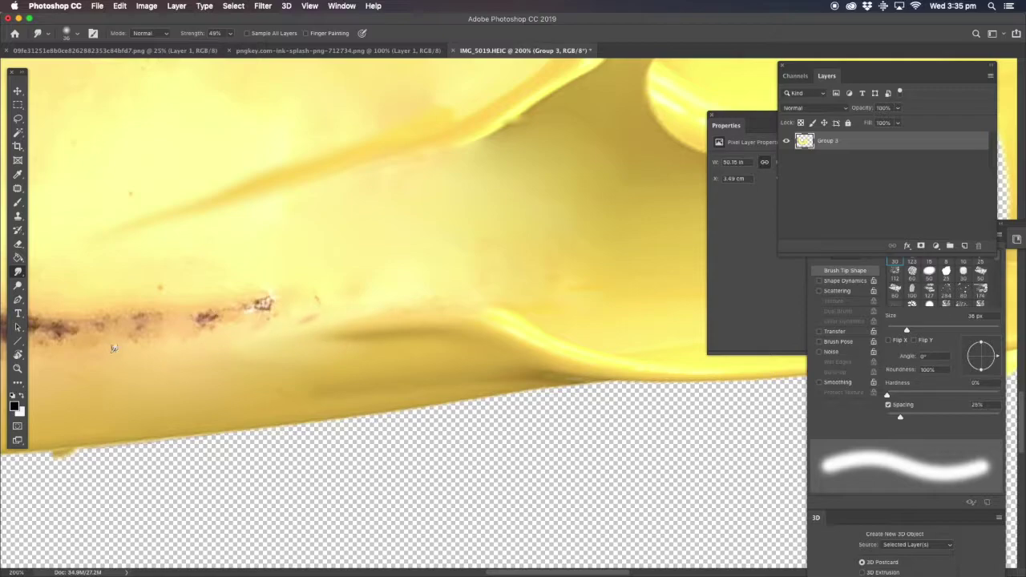
# Deepen the merged banana splash's contrast with Levels, setting the midtones to 0.69 and raising the black input level.
pyautogui.click(18, 369)
pyautogui.rightClick(477, 274)
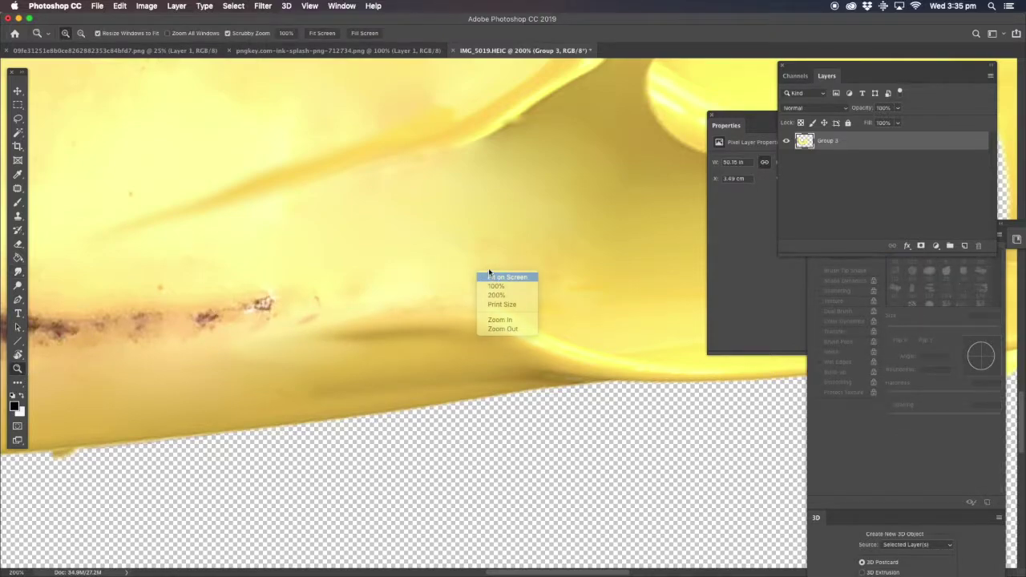
pyautogui.click(491, 279)
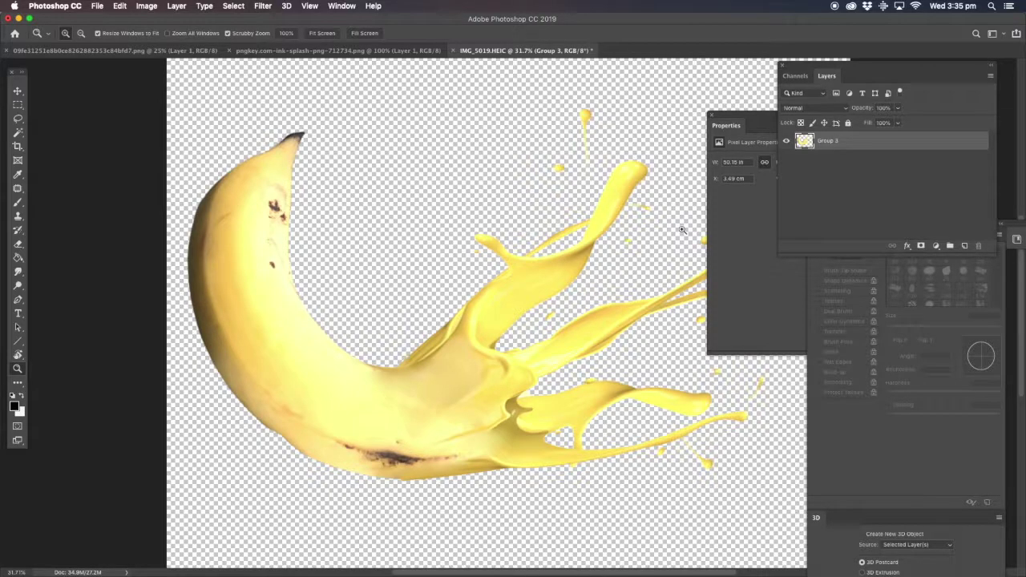
pyautogui.click(713, 117)
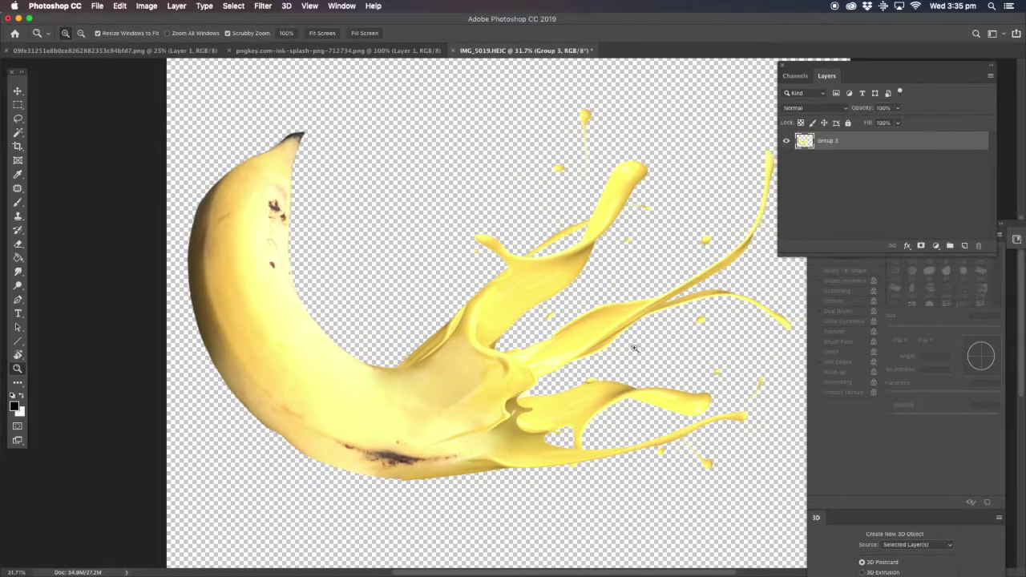
pyautogui.moveTo(483, 281); pyautogui.dragTo(422, 261)
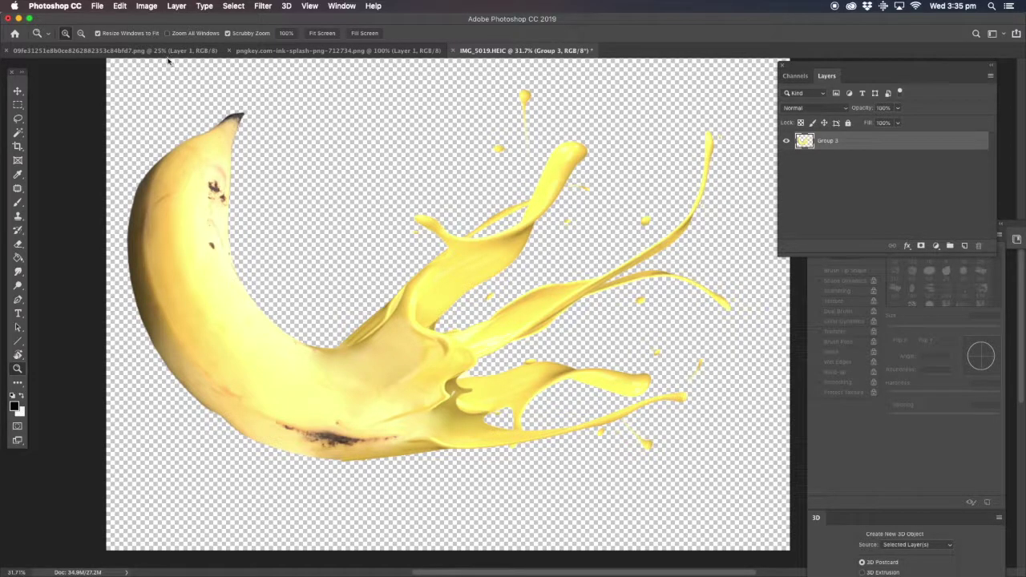
pyautogui.click(148, 6)
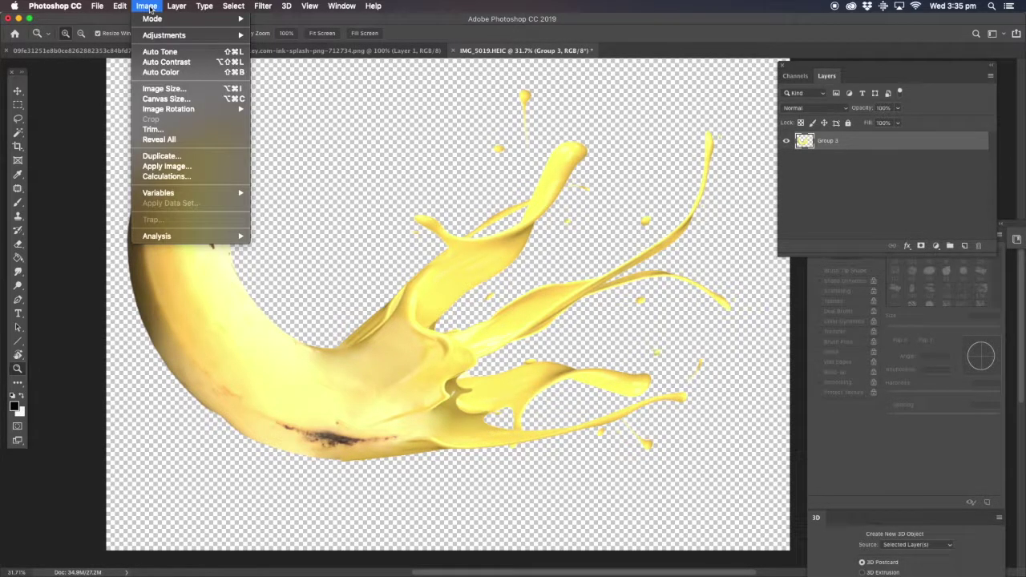
pyautogui.moveTo(164, 36)
pyautogui.press('Return')
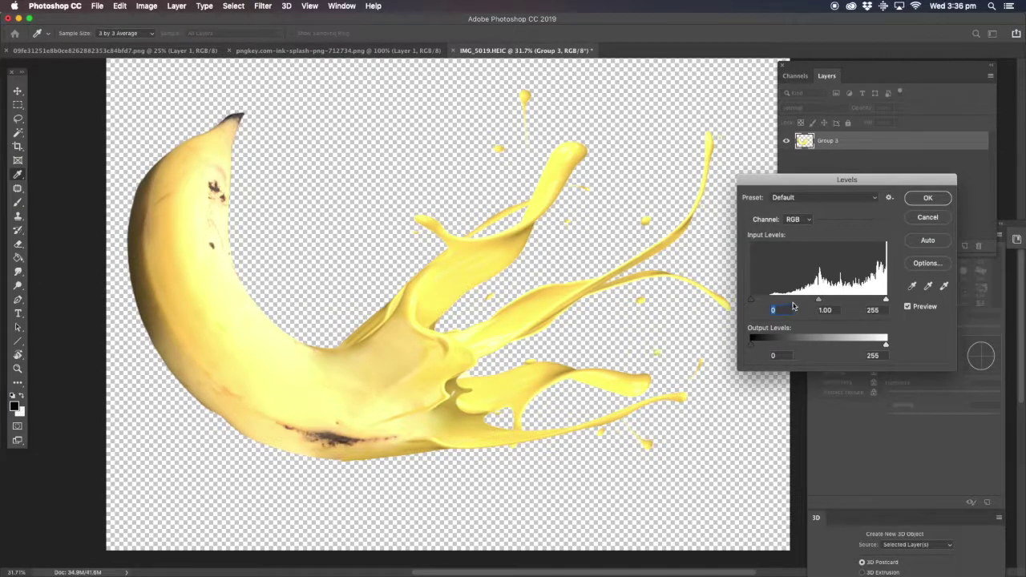
pyautogui.moveTo(819, 302); pyautogui.dragTo(834, 302)
pyautogui.moveTo(752, 303); pyautogui.dragTo(768, 304)
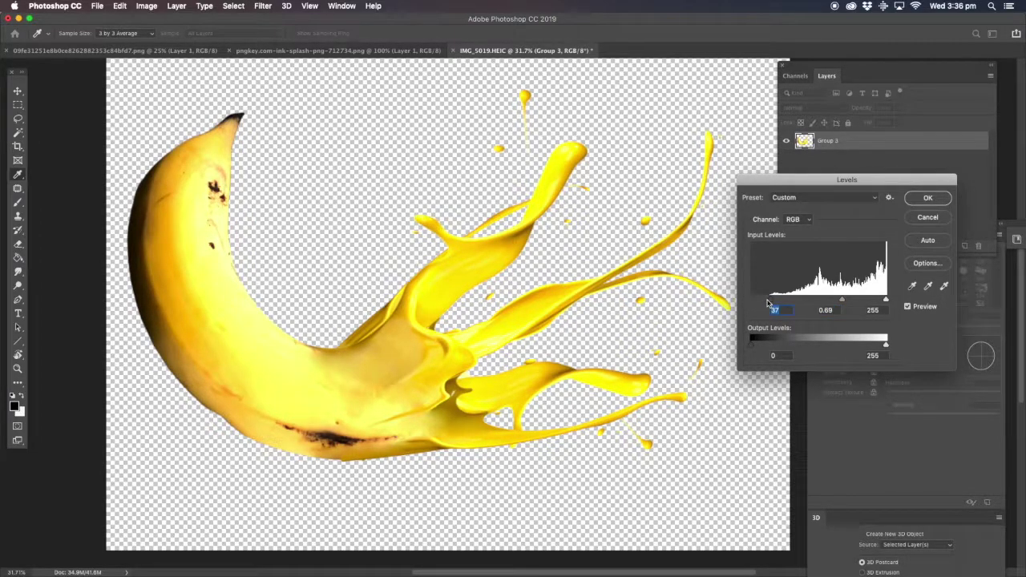
pyautogui.moveTo(772, 302); pyautogui.dragTo(778, 303)
pyautogui.click(922, 199)
# Patch the blotchy area in the middle of the banana-splash seam with smooth texture from the splash above it.
pyautogui.press('z')
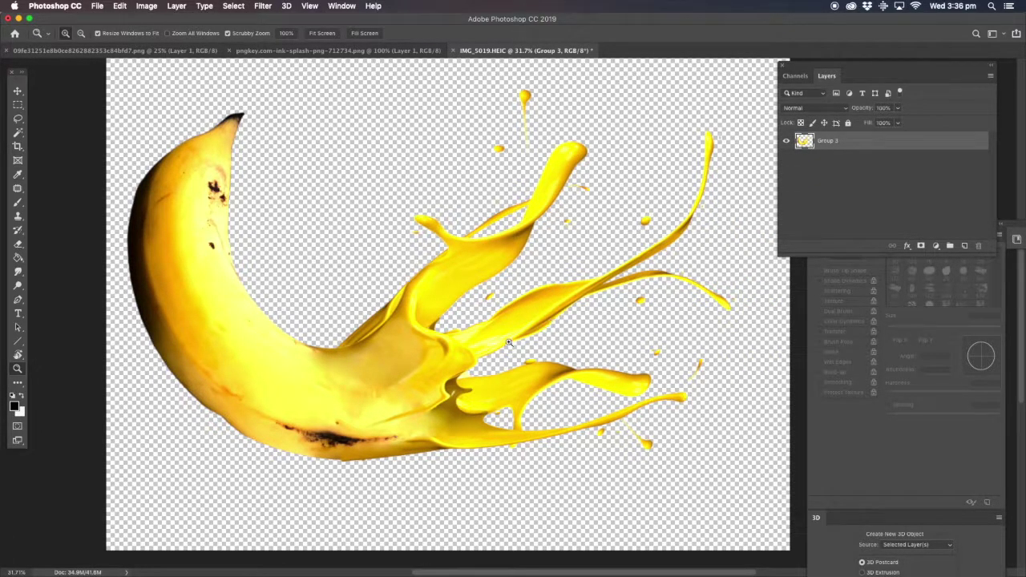
pyautogui.click(362, 413)
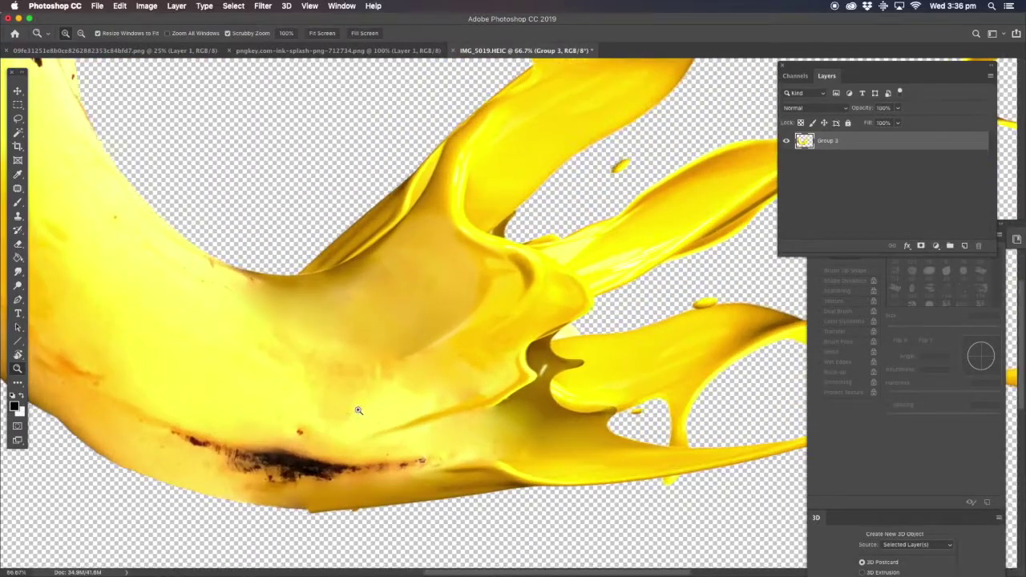
pyautogui.click(333, 405)
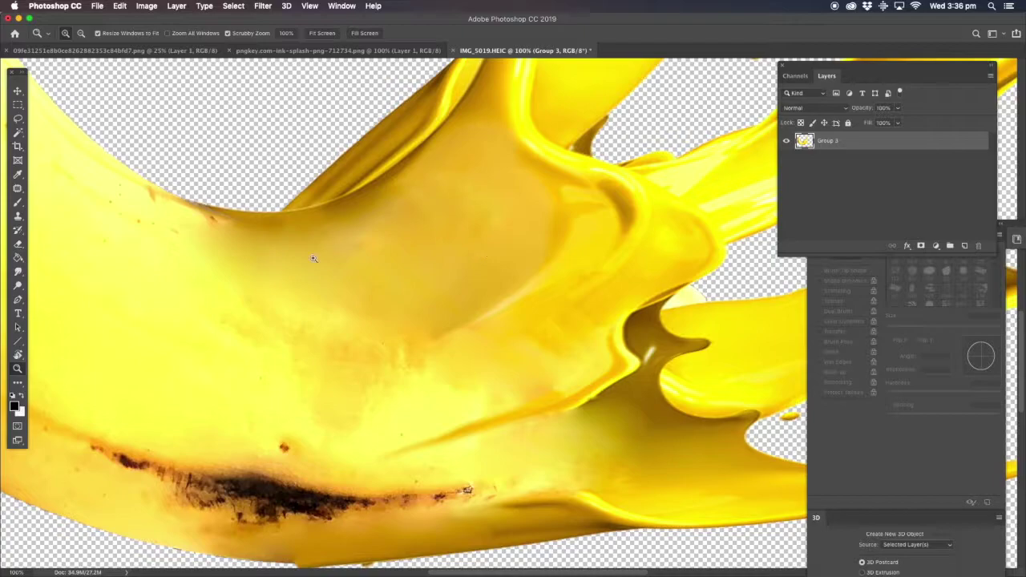
pyautogui.click(17, 189)
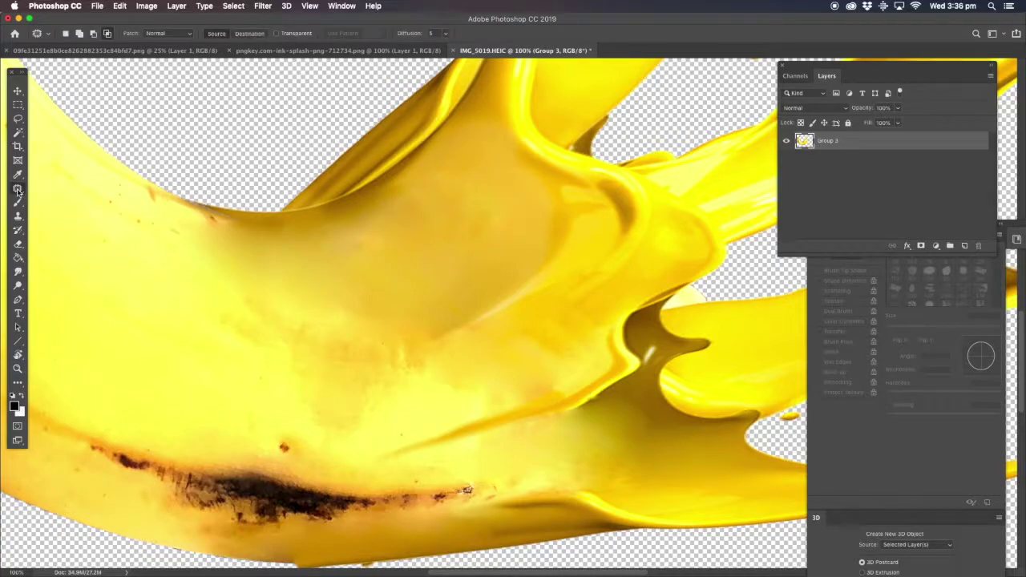
pyautogui.moveTo(366, 304)
pyautogui.mouseDown()
pyautogui.moveTo(259, 374)
pyautogui.moveTo(401, 390)
pyautogui.moveTo(412, 324)
pyautogui.moveTo(458, 275)
pyautogui.moveTo(447, 235)
pyautogui.mouseUp()
pyautogui.hotkey('ctrl', 'd')
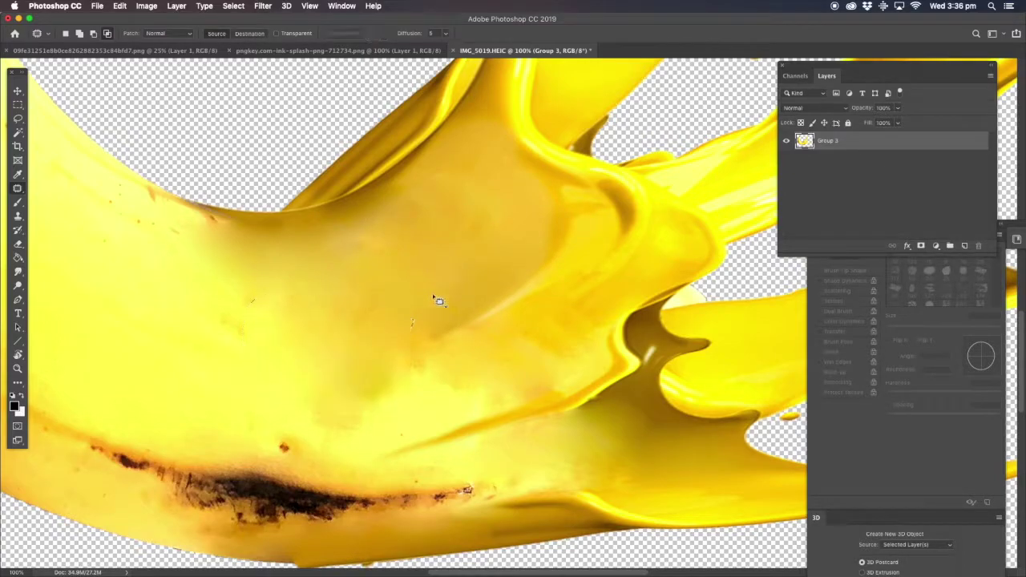
# Patch the remaining dark blotches and hard edges along the lower middle of the seam with clean yellow banana skin.
pyautogui.moveTo(425, 340)
pyautogui.mouseDown()
pyautogui.moveTo(381, 349)
pyautogui.moveTo(414, 338)
pyautogui.mouseUp()
pyautogui.moveTo(364, 369); pyautogui.dragTo(284, 364)
pyautogui.press('super+d')
pyautogui.moveTo(442, 367)
pyautogui.mouseDown()
pyautogui.moveTo(366, 377)
pyautogui.moveTo(428, 380)
pyautogui.moveTo(202, 355)
pyautogui.mouseUp()
pyautogui.press('super+d')
pyautogui.moveTo(516, 394)
pyautogui.mouseDown()
pyautogui.moveTo(561, 320)
pyautogui.moveTo(526, 388)
pyautogui.mouseUp()
pyautogui.moveTo(495, 358)
pyautogui.mouseDown()
pyautogui.moveTo(354, 368)
pyautogui.moveTo(249, 332)
pyautogui.mouseUp()
pyautogui.press('super+d')
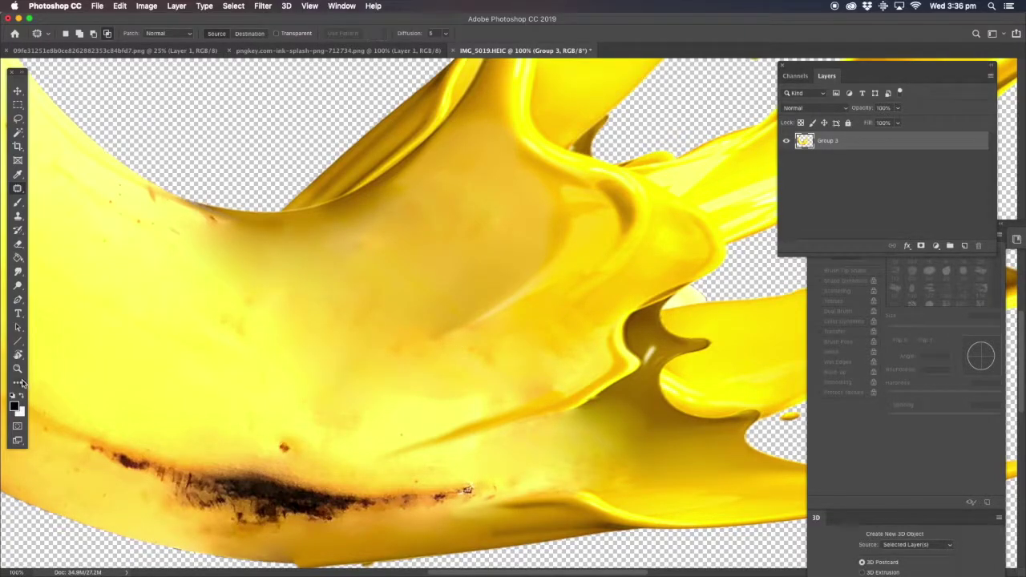
# Add a Hue/Saturation adjustment layer above the merged banana splash and set its hue to -9.
pyautogui.click(17, 368)
pyautogui.rightClick(386, 197)
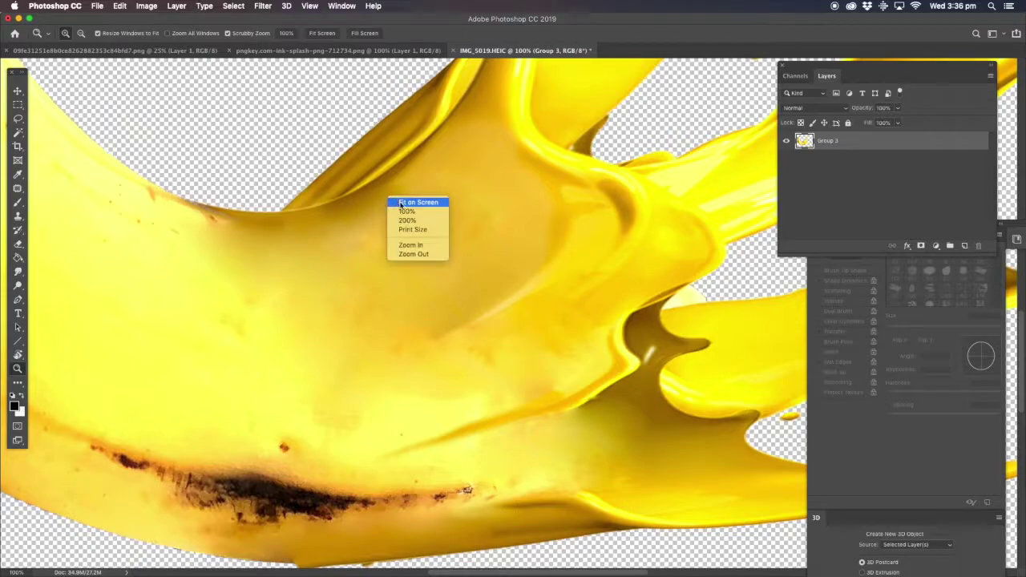
pyautogui.click(401, 201)
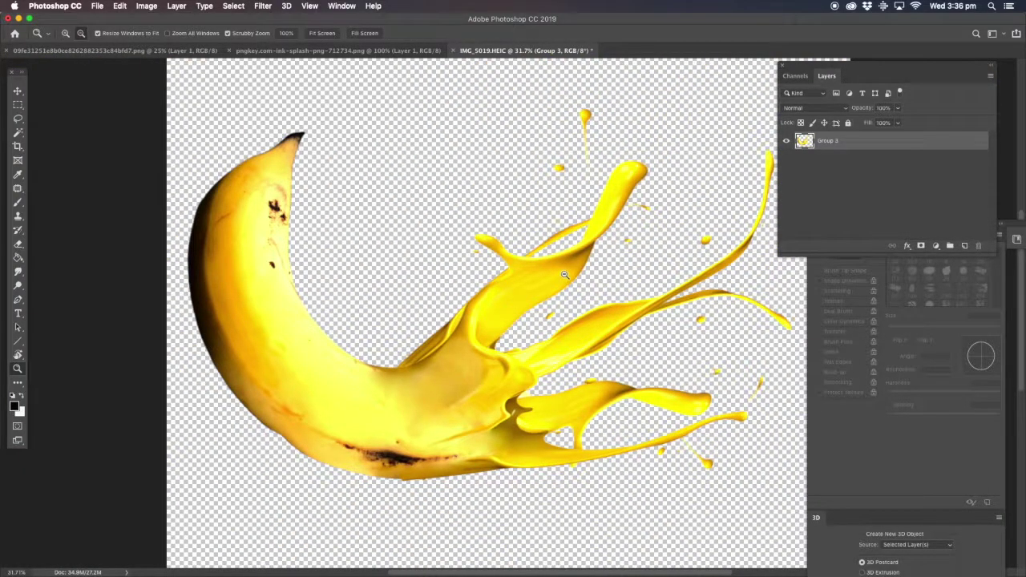
pyautogui.keyDown('alt'); pyautogui.click(566, 275); pyautogui.keyUp('alt')
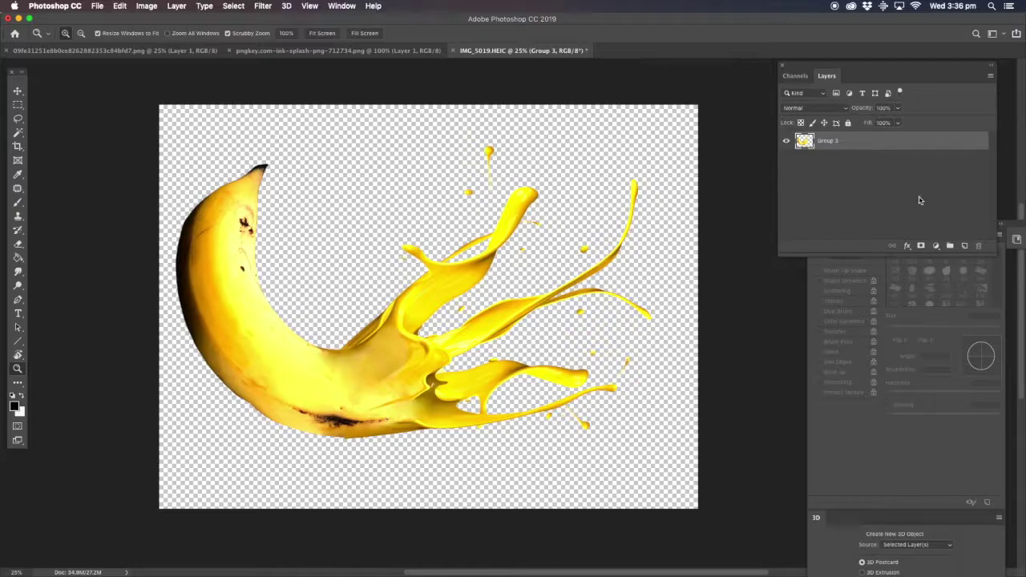
pyautogui.click(935, 246)
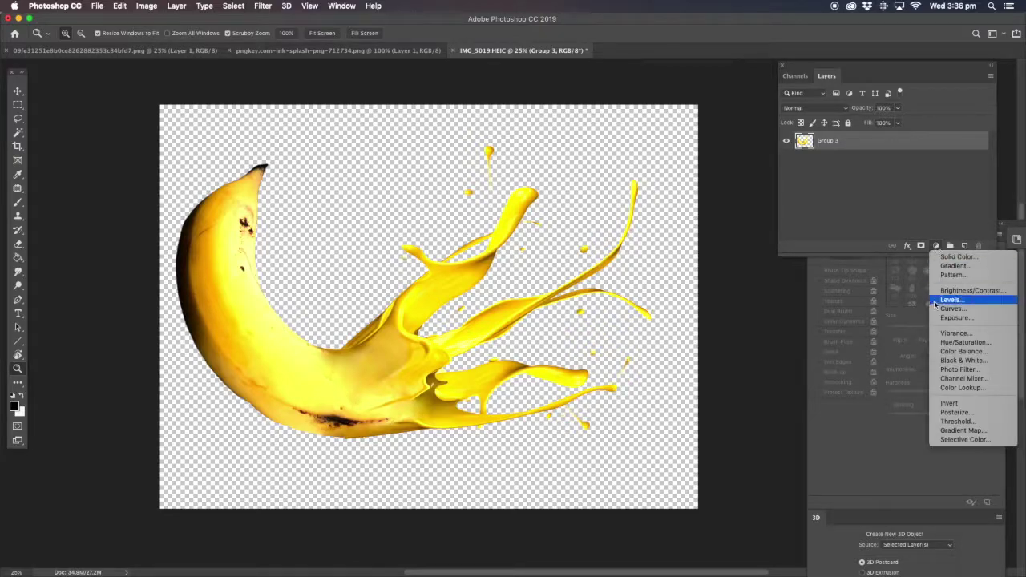
pyautogui.click(965, 342)
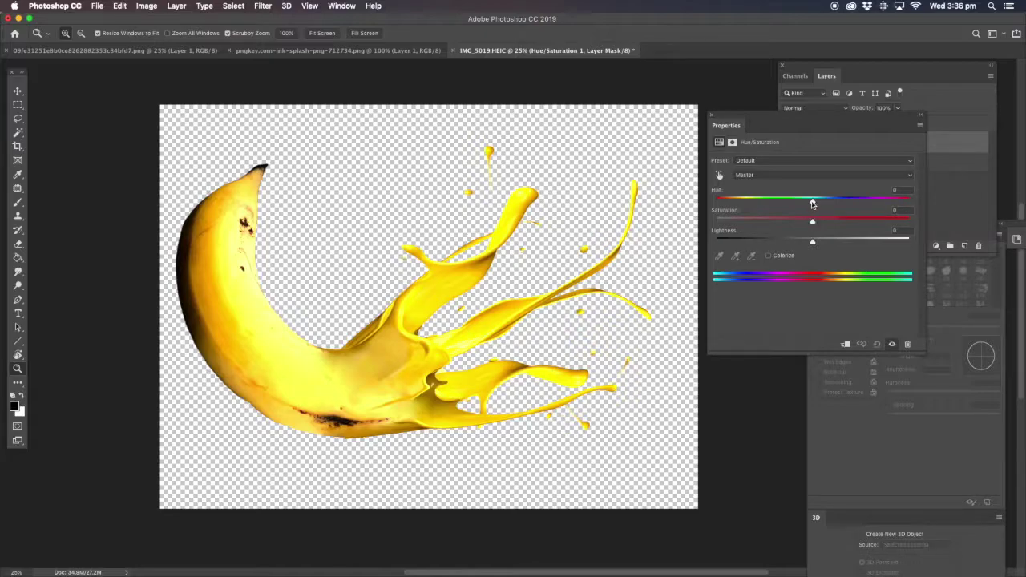
pyautogui.moveTo(812, 201); pyautogui.dragTo(806, 203)
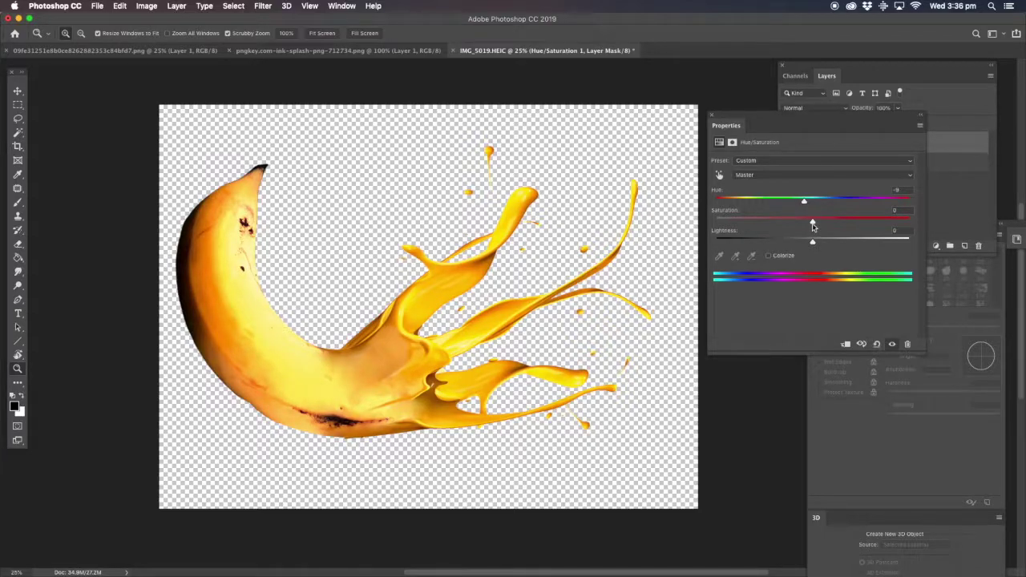
# Refine the Hue/Saturation adjustment to hue -16, saturation -3 and lightness +1.
pyautogui.moveTo(813, 225); pyautogui.dragTo(764, 224)
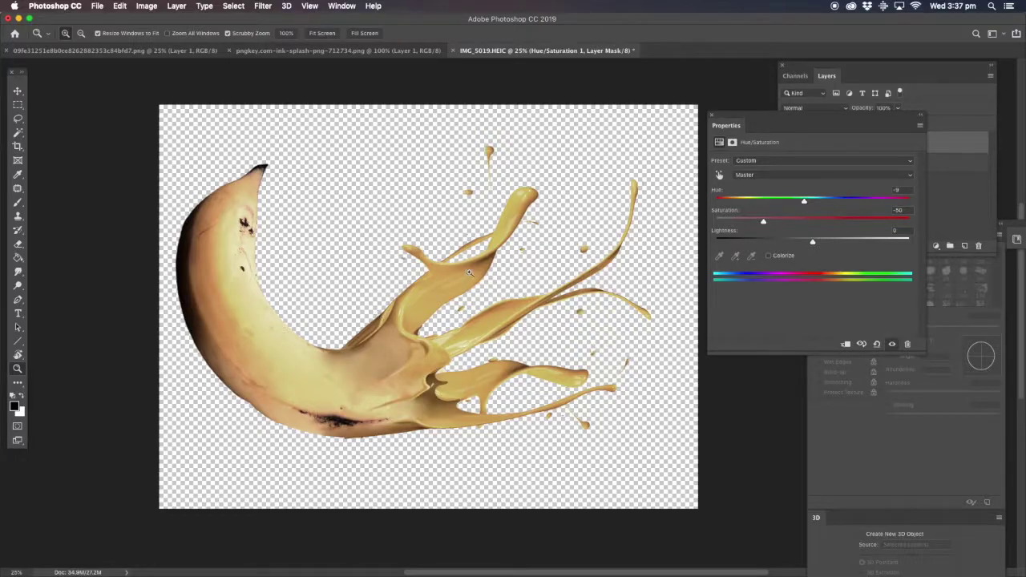
pyautogui.moveTo(766, 224); pyautogui.dragTo(798, 224)
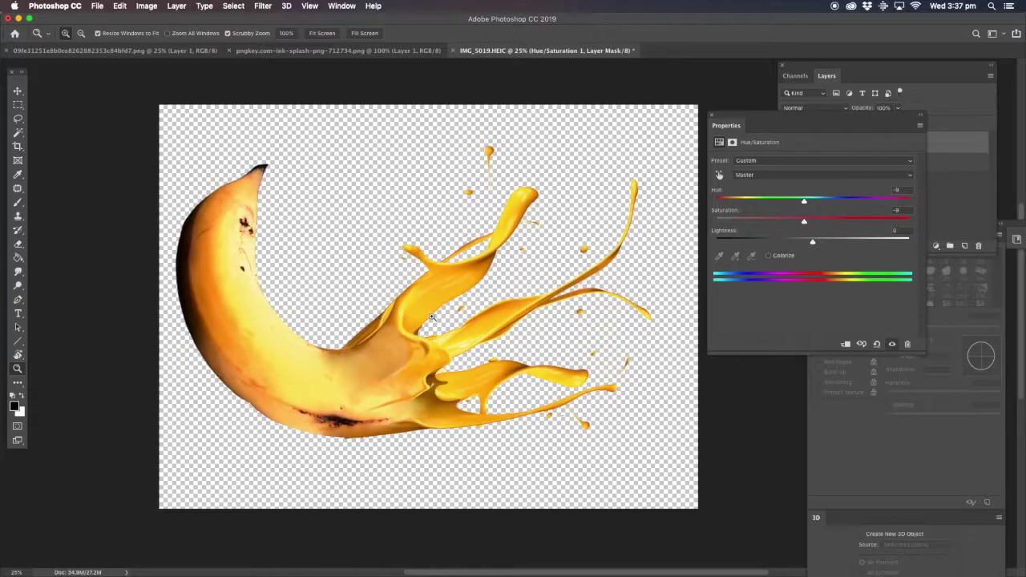
pyautogui.moveTo(814, 244)
pyautogui.mouseDown()
pyautogui.moveTo(789, 244)
pyautogui.moveTo(834, 245)
pyautogui.moveTo(814, 247)
pyautogui.mouseUp()
pyautogui.moveTo(805, 204); pyautogui.dragTo(798, 204)
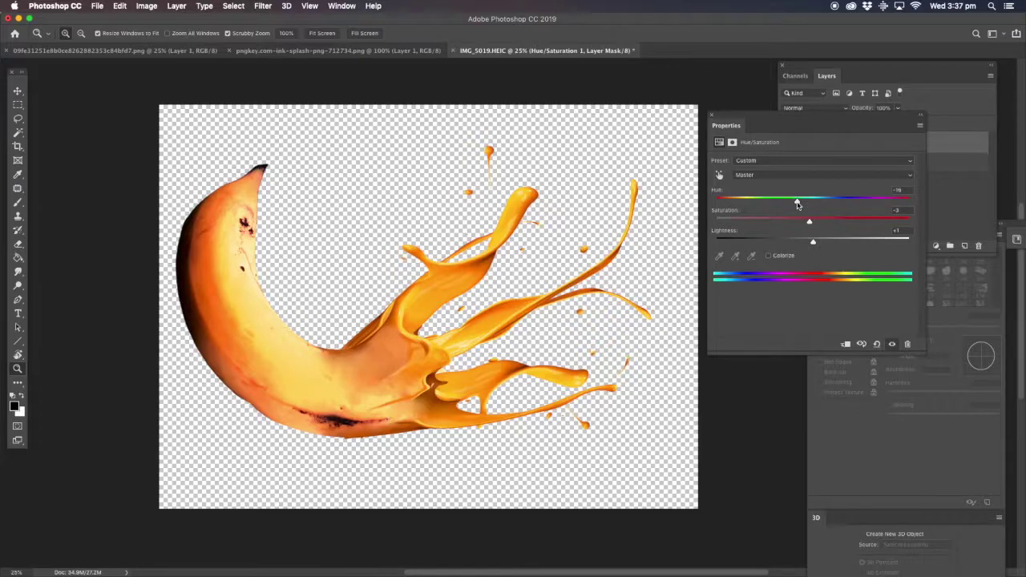
# Create a new layer, fill it with black using the Paint Bucket and move it beneath the banana splash layer.
pyautogui.click(954, 189)
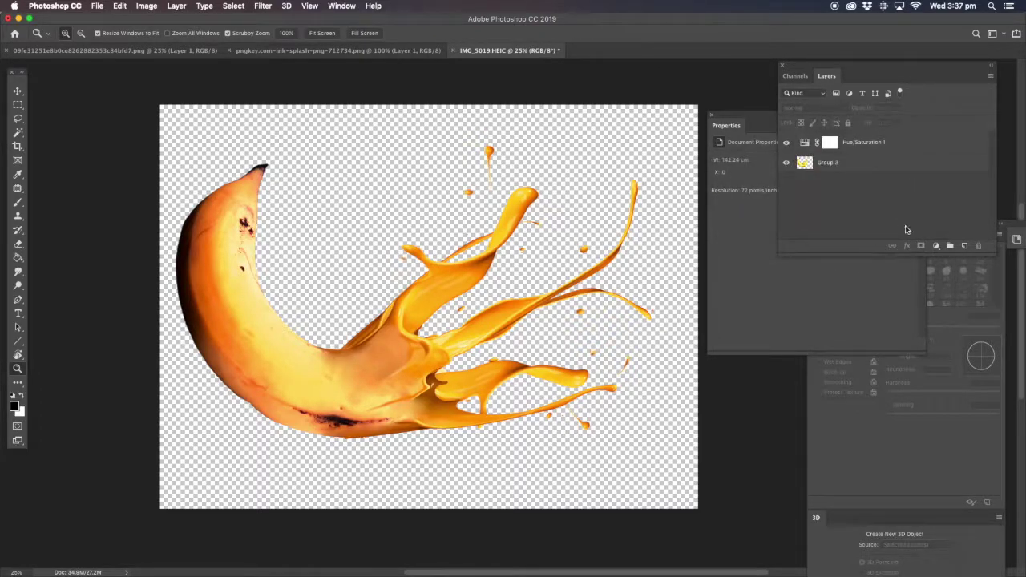
pyautogui.click(964, 245)
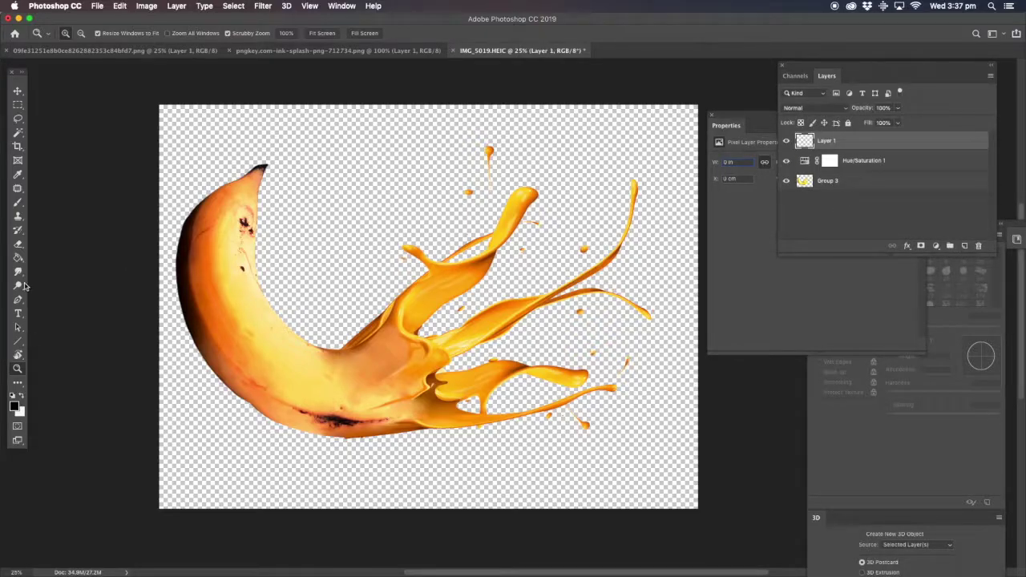
pyautogui.click(17, 259)
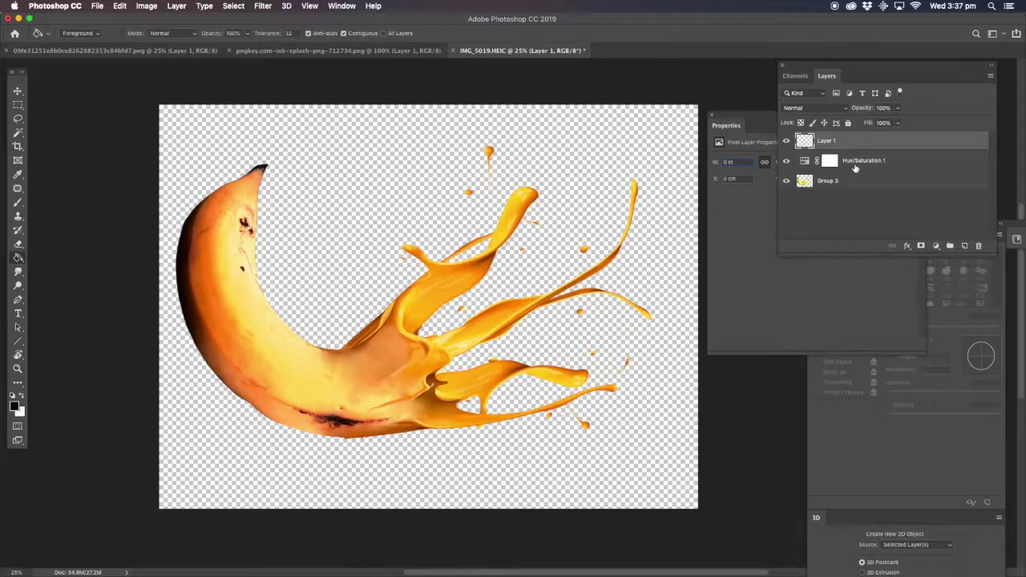
pyautogui.click(599, 205)
pyautogui.moveTo(837, 144); pyautogui.dragTo(842, 194)
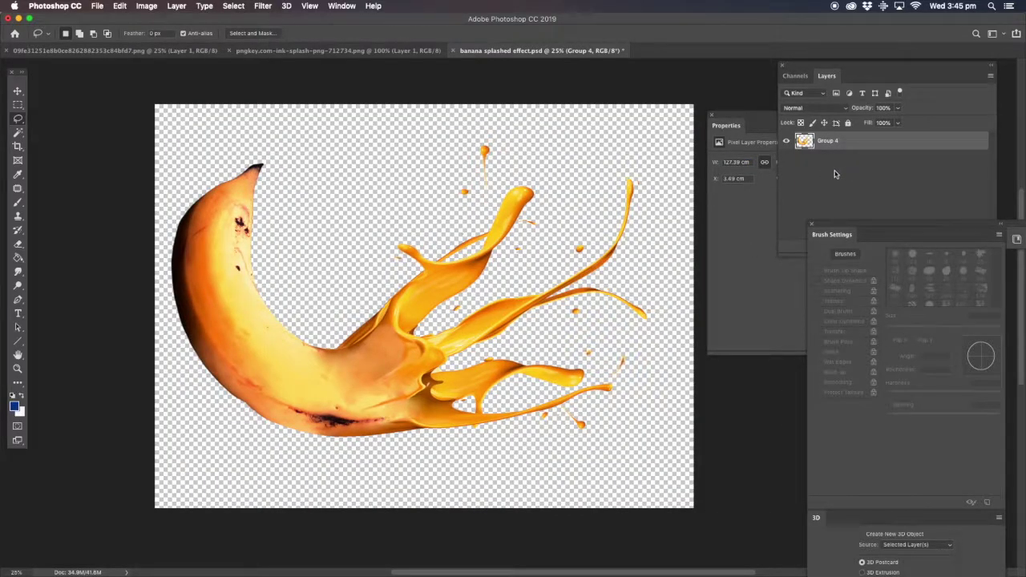
# Create a new layer beneath the banana splash and fill it with the dark blue foreground colour using the Paint Bucket.
pyautogui.click(833, 189)
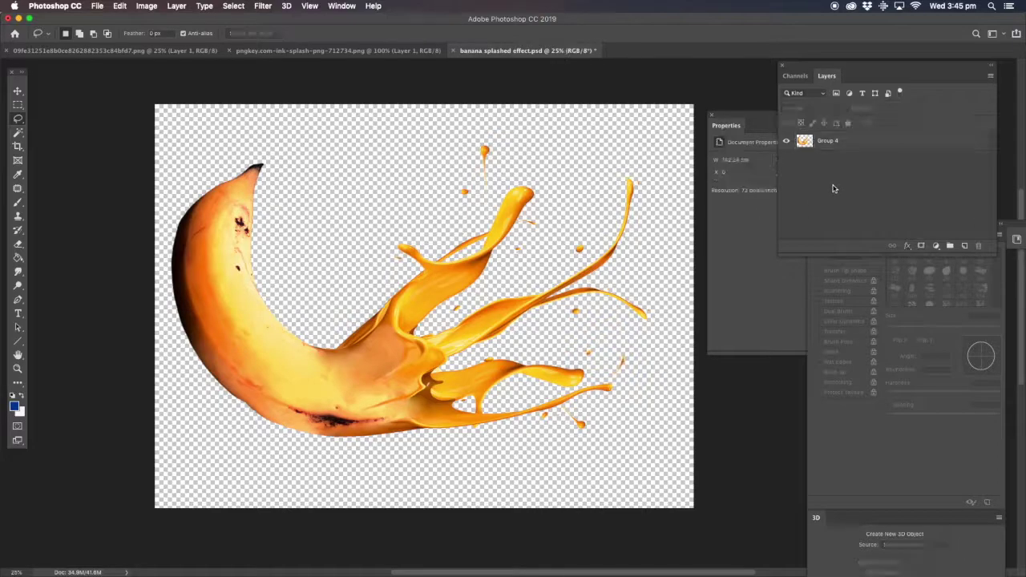
pyautogui.click(965, 246)
pyautogui.moveTo(842, 140); pyautogui.dragTo(834, 171)
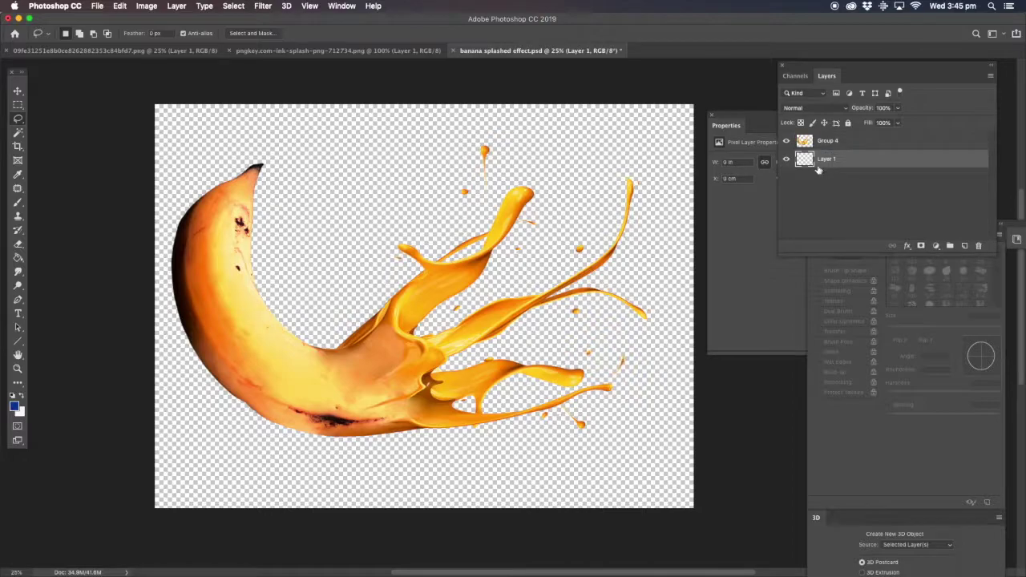
pyautogui.click(17, 257)
pyautogui.click(303, 254)
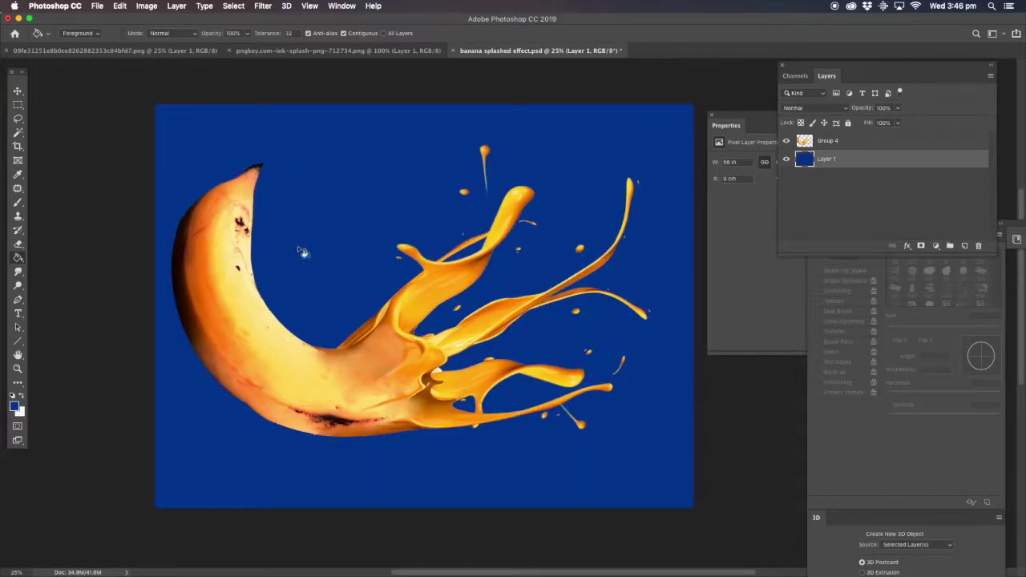
# Duplicate the banana splash layer Group 4 as Group 4 copy and desaturate the copy.
pyautogui.click(842, 141)
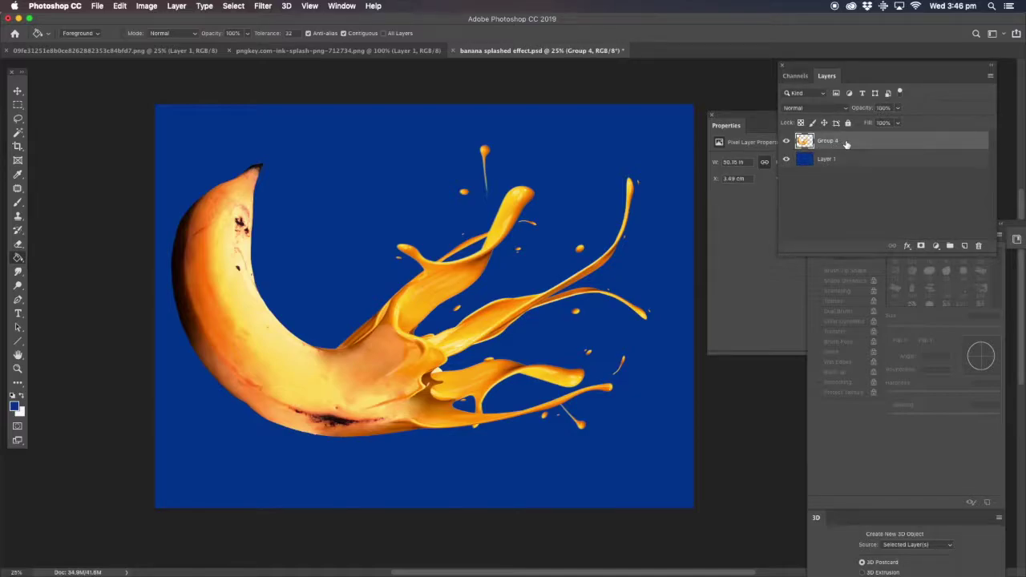
pyautogui.rightClick(850, 144)
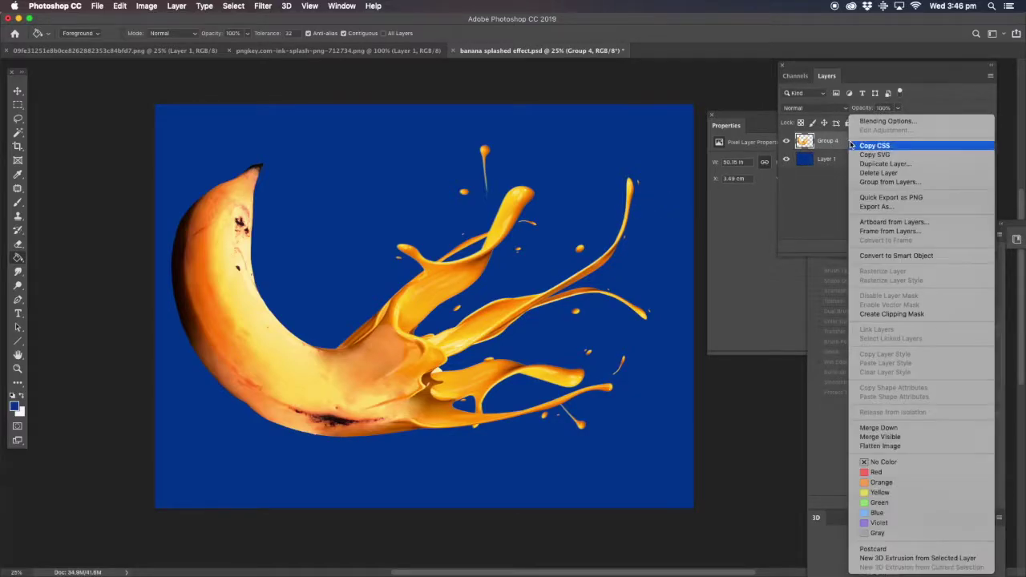
pyautogui.click(873, 164)
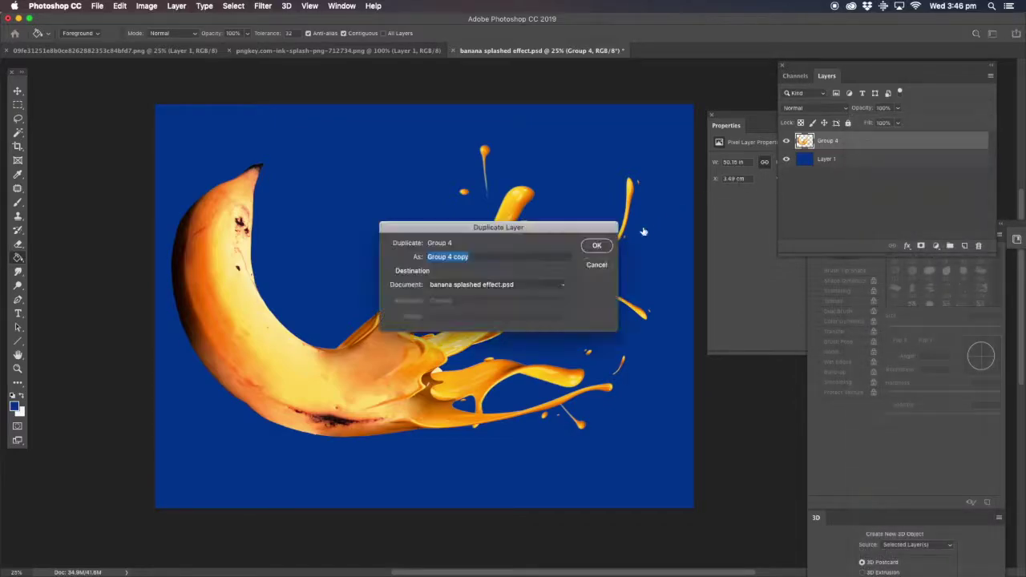
pyautogui.click(603, 245)
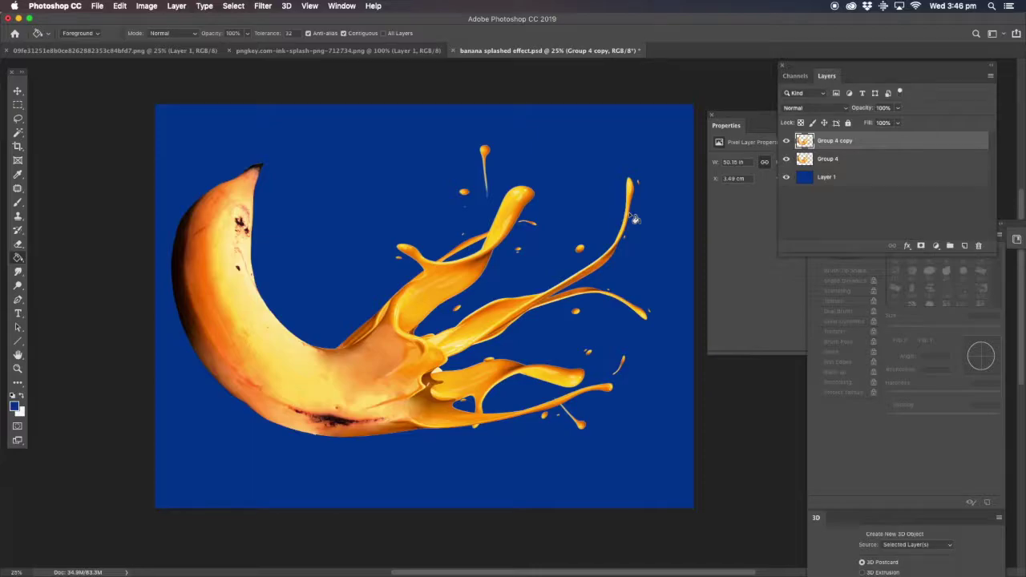
pyautogui.press('super+shift+u')
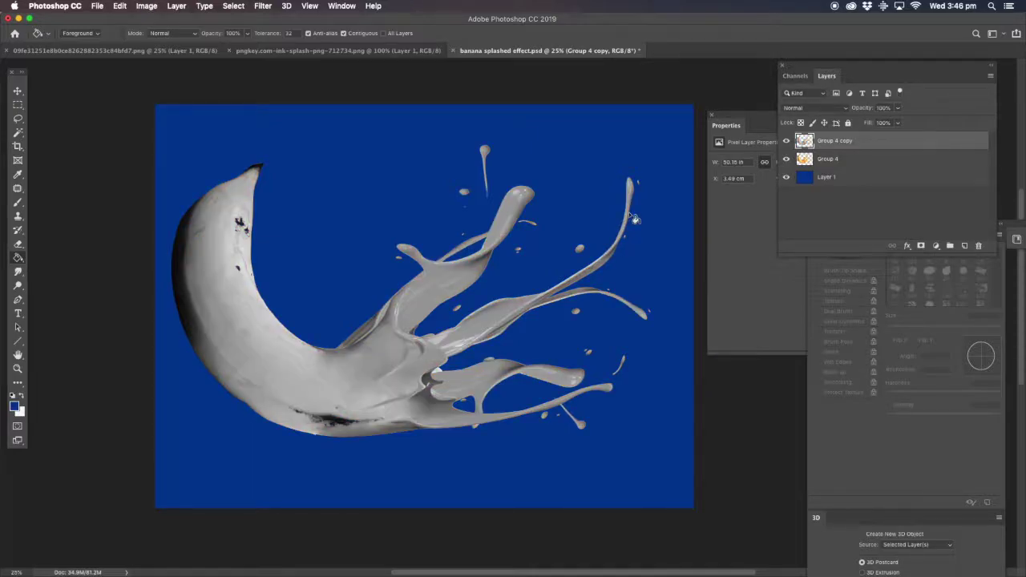
pyautogui.click(17, 91)
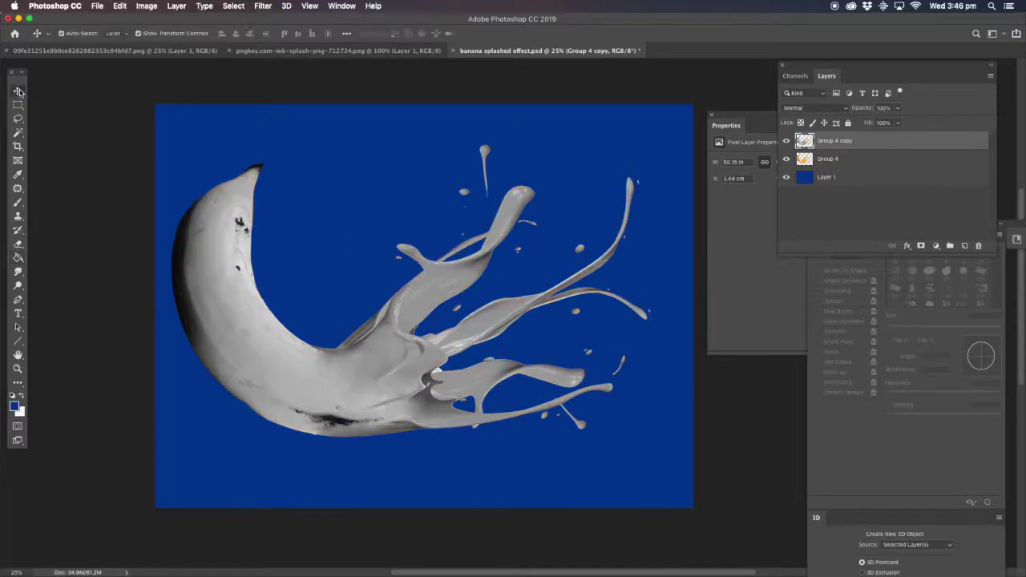
pyautogui.click(786, 142)
pyautogui.click(787, 141)
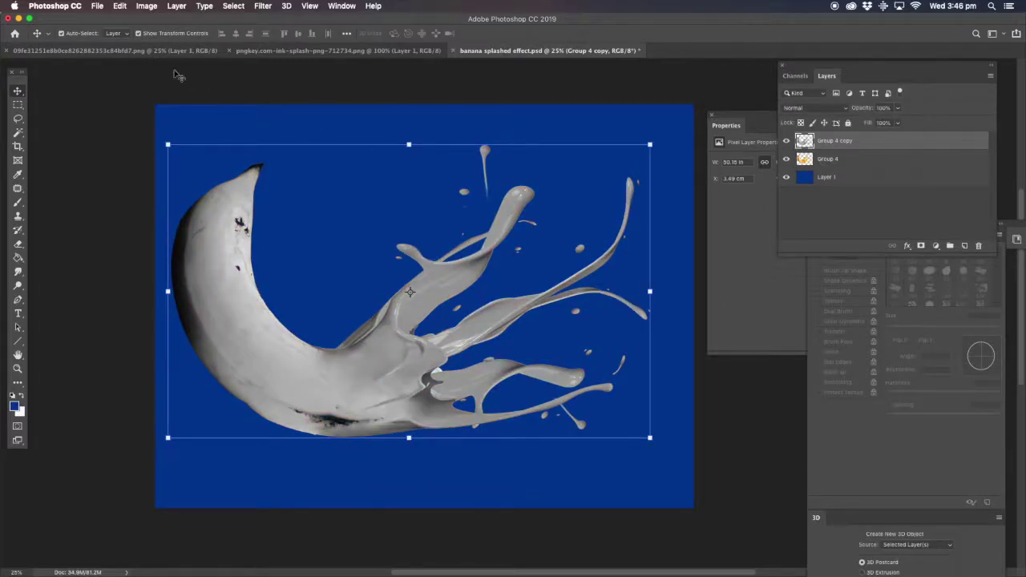
# Turn the desaturated banana splash copy into a solid black silhouette with Levels, raising the black input level to 253.
pyautogui.click(146, 6)
pyautogui.moveTo(164, 35)
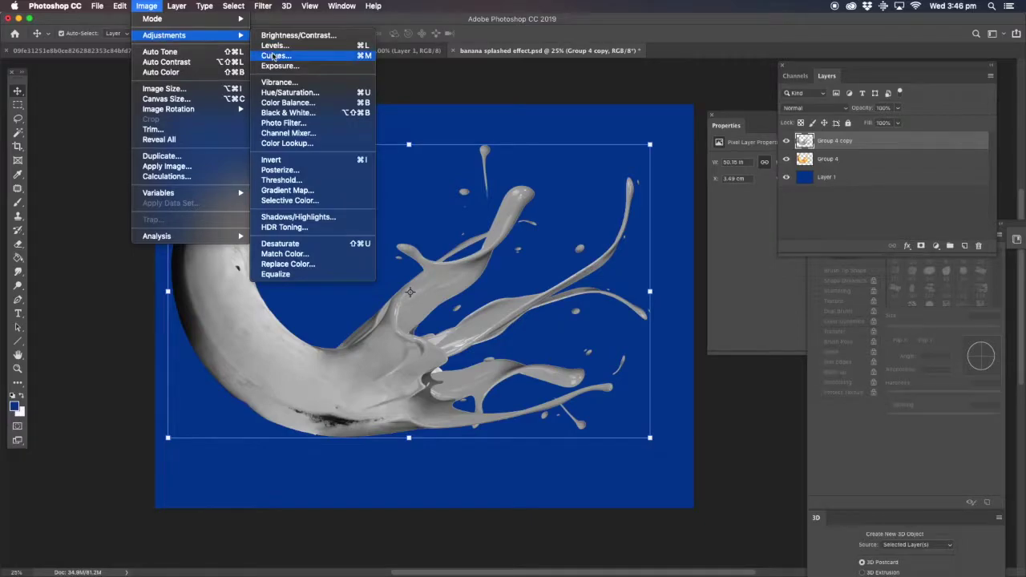
pyautogui.click(272, 45)
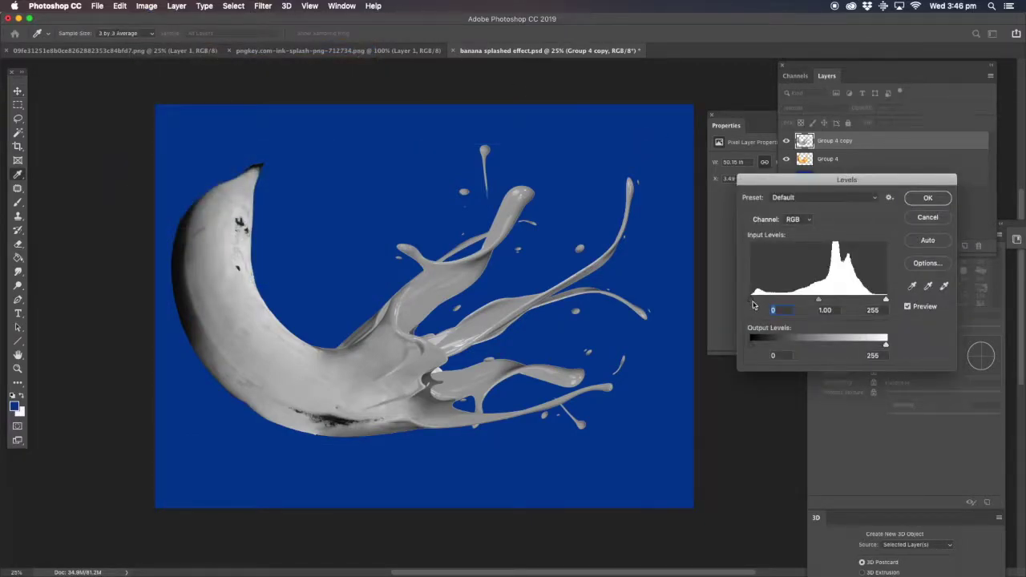
pyautogui.moveTo(754, 300); pyautogui.dragTo(887, 301)
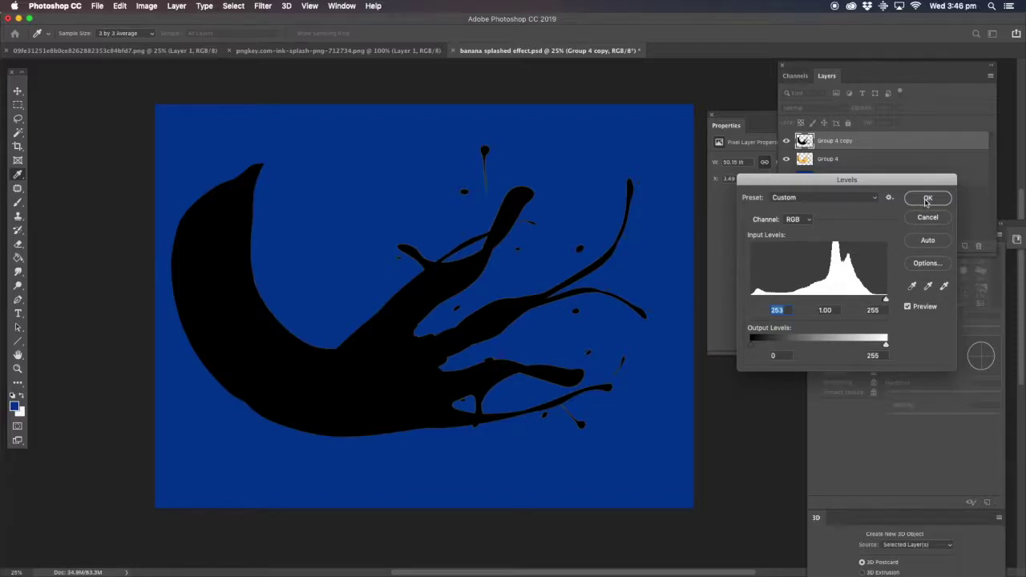
pyautogui.click(927, 199)
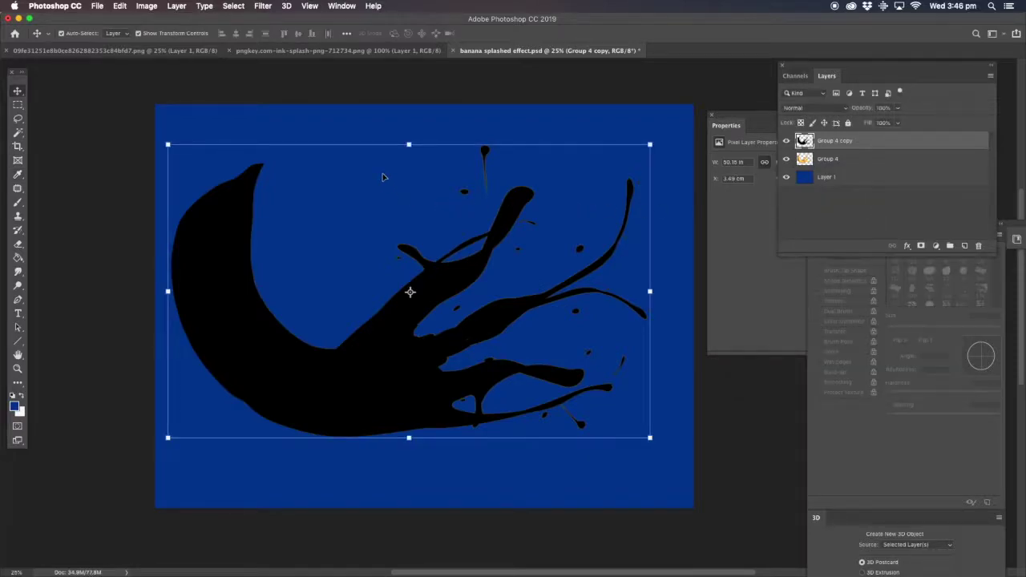
# Squash the black silhouette to 42% height, offset it slightly down and to the right, and place its layer beneath Group 4.
pyautogui.moveTo(408, 144); pyautogui.dragTo(386, 316)
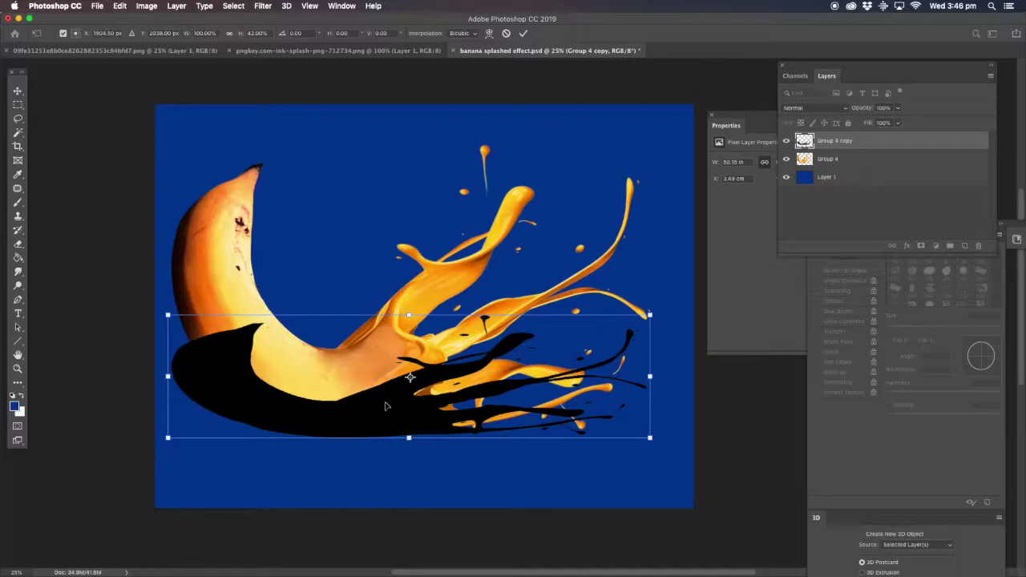
pyautogui.moveTo(387, 405); pyautogui.dragTo(405, 414)
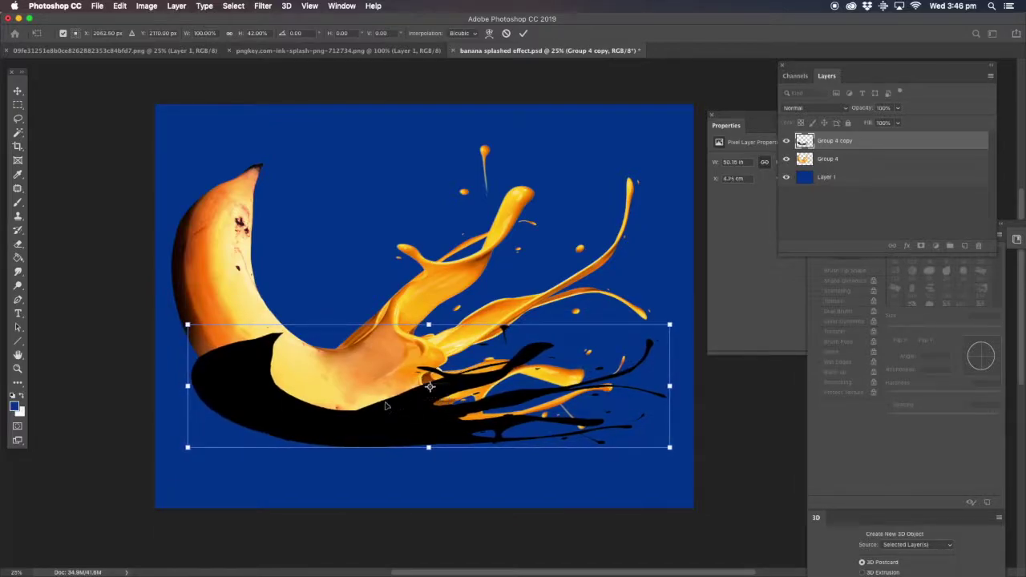
pyautogui.click(18, 120)
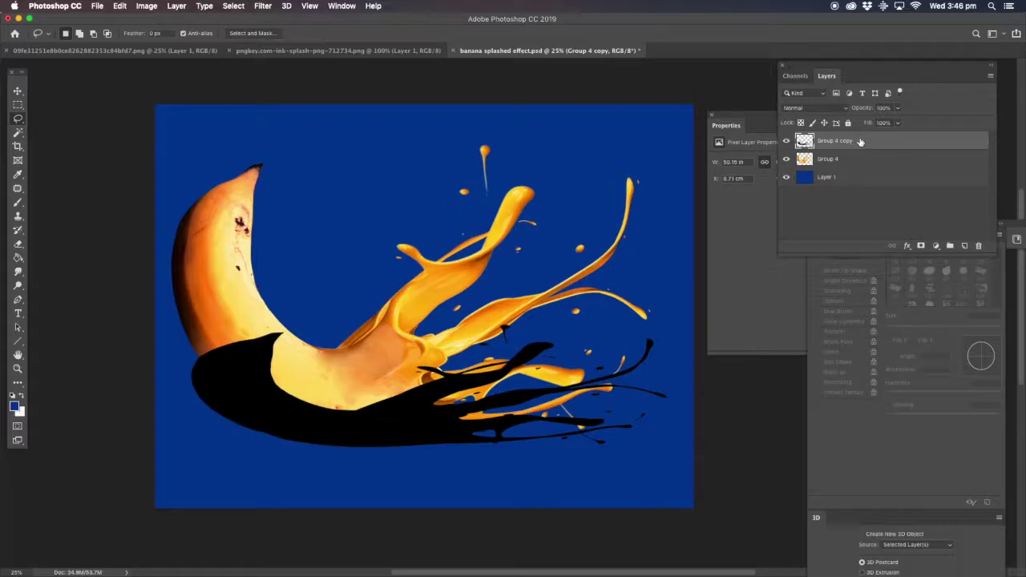
pyautogui.moveTo(860, 141); pyautogui.dragTo(855, 164)
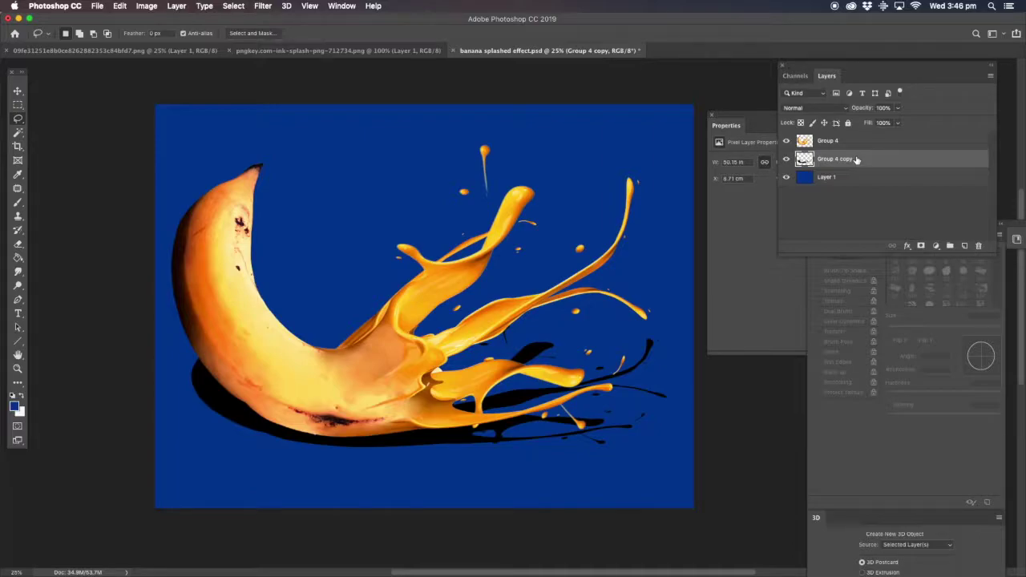
# Soften the edges of the black shadow layer with a slight Gaussian Blur.
pyautogui.click(264, 8)
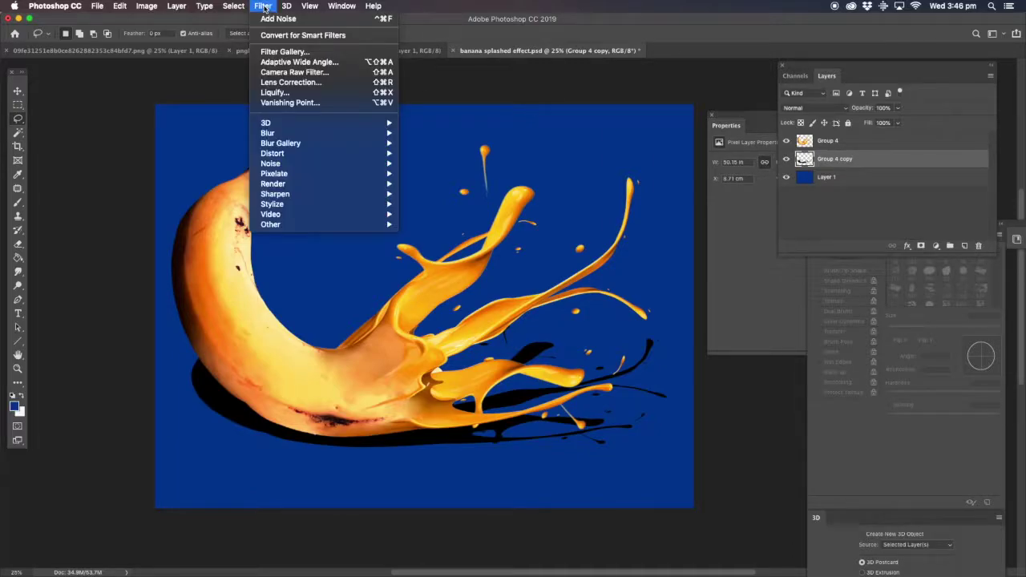
pyautogui.moveTo(286, 134)
pyautogui.click(435, 173)
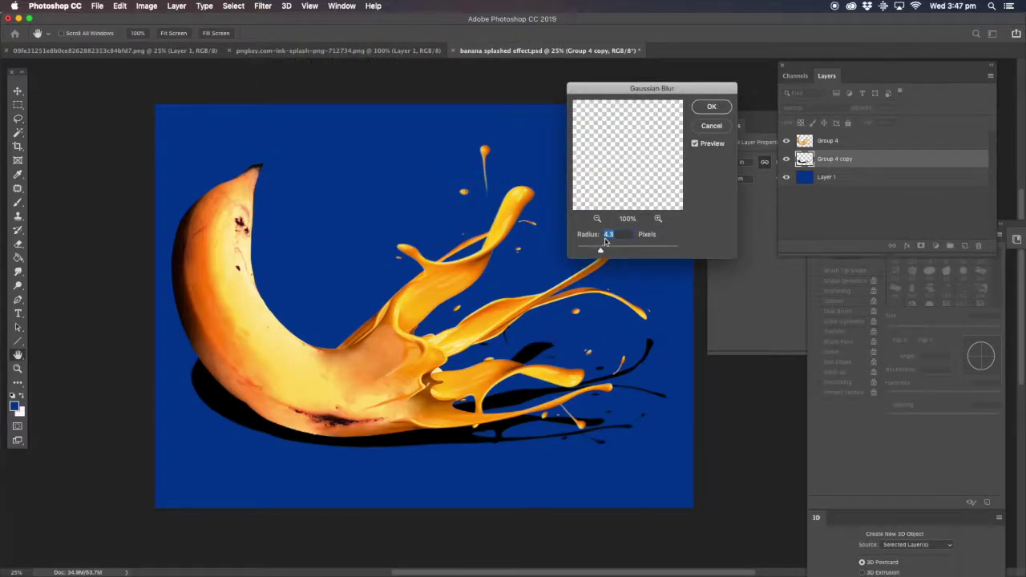
pyautogui.moveTo(605, 253); pyautogui.dragTo(608, 252)
pyautogui.click(711, 109)
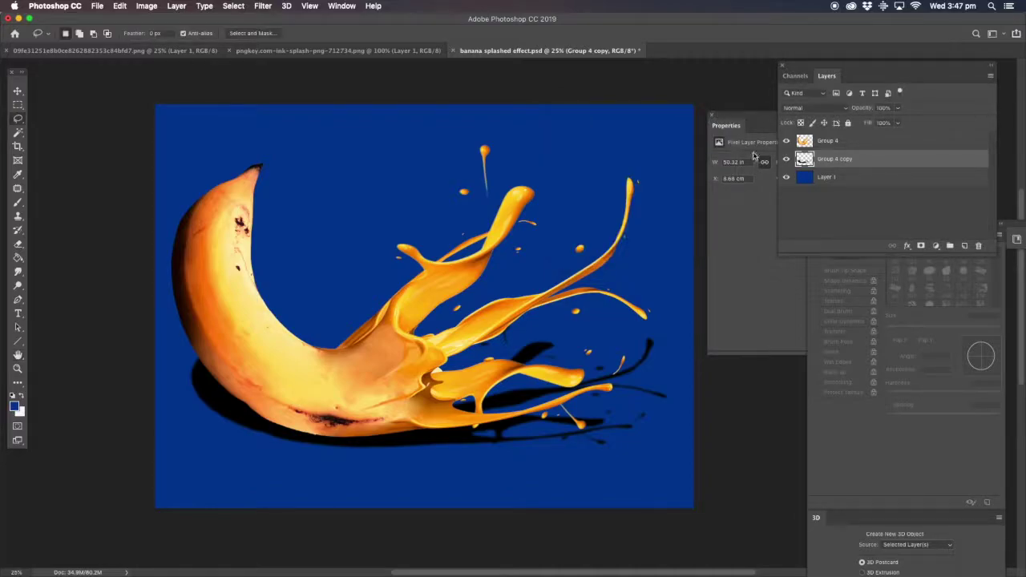
# Lower the opacity of the shadow layer to 51%.
pyautogui.click(900, 109)
pyautogui.click(871, 124)
pyautogui.moveTo(871, 124); pyautogui.dragTo(874, 124)
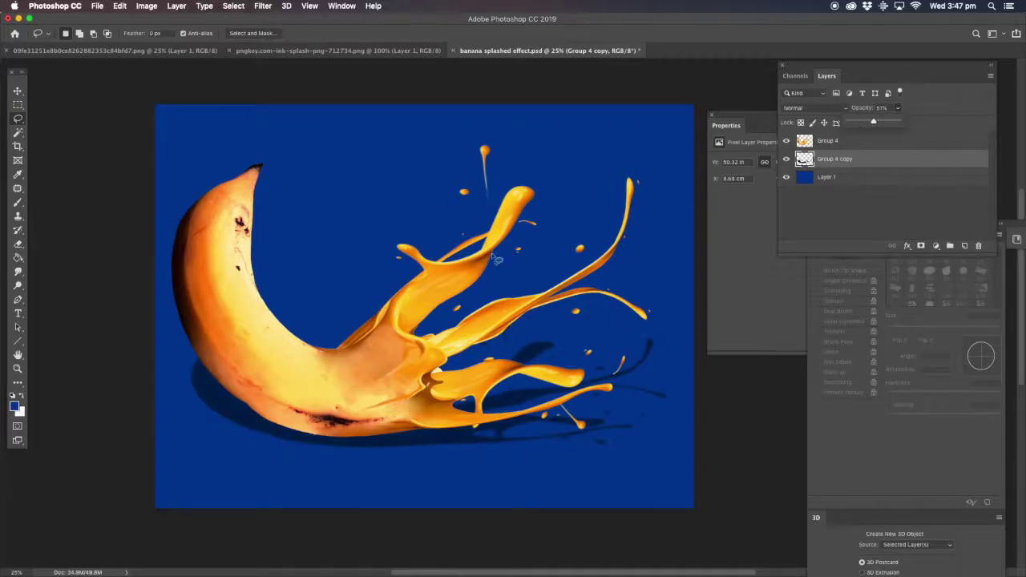
# Warp the shadow layer, pulling its upper-left corner up and inward and adjusting its lower edge to follow the banana and splash.
pyautogui.click(18, 91)
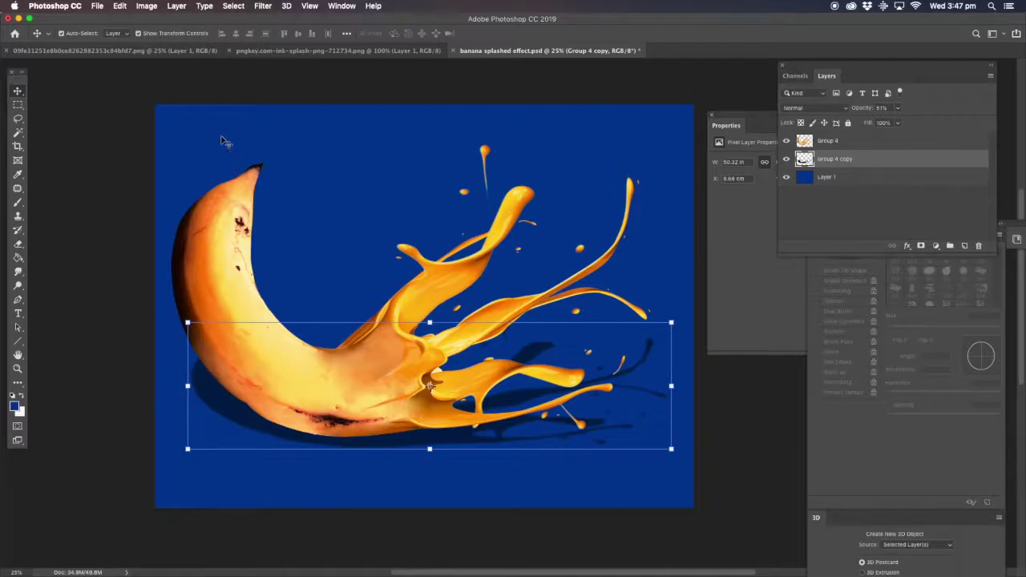
pyautogui.click(125, 8)
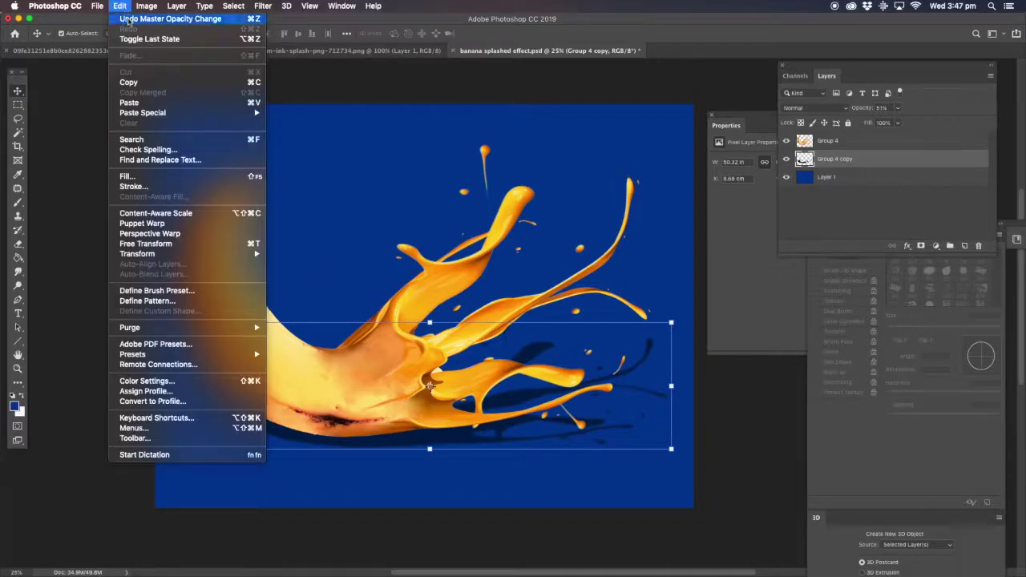
pyautogui.moveTo(163, 255)
pyautogui.click(314, 322)
pyautogui.moveTo(188, 323); pyautogui.dragTo(244, 290)
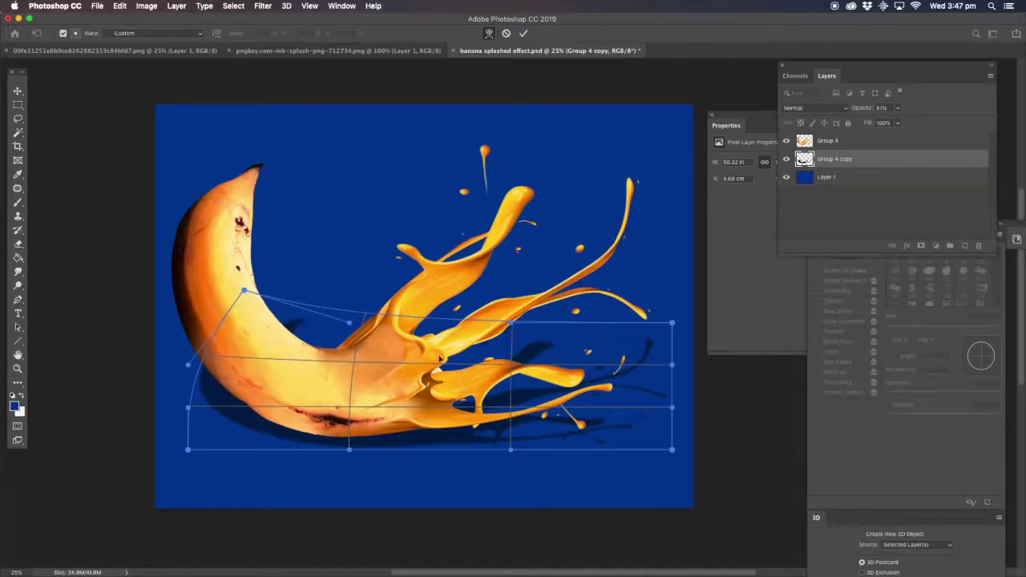
pyautogui.moveTo(599, 431); pyautogui.dragTo(602, 436)
pyautogui.moveTo(408, 440); pyautogui.dragTo(390, 434)
pyautogui.moveTo(249, 424); pyautogui.dragTo(243, 415)
pyautogui.moveTo(530, 349); pyautogui.dragTo(534, 348)
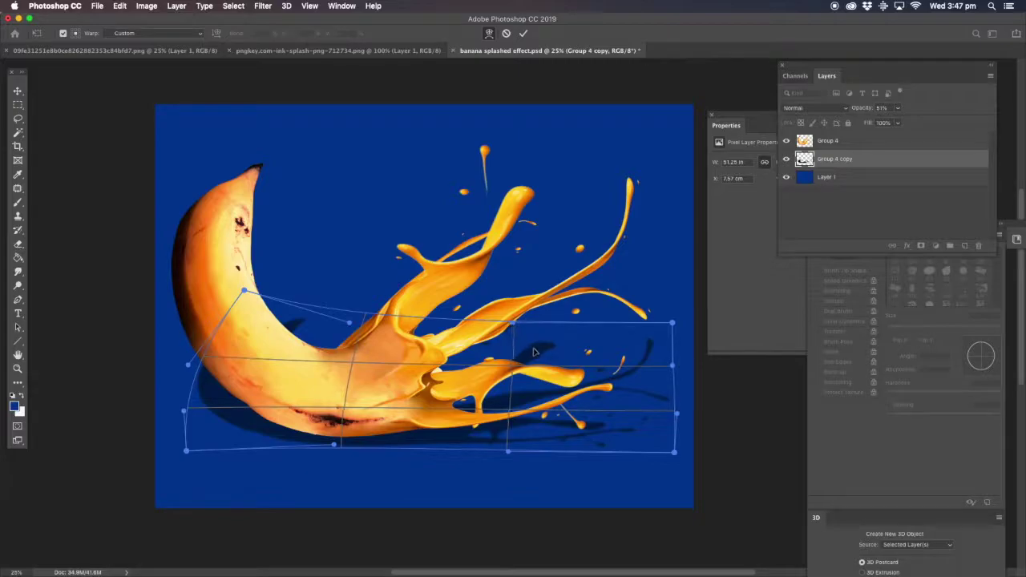
pyautogui.click(17, 119)
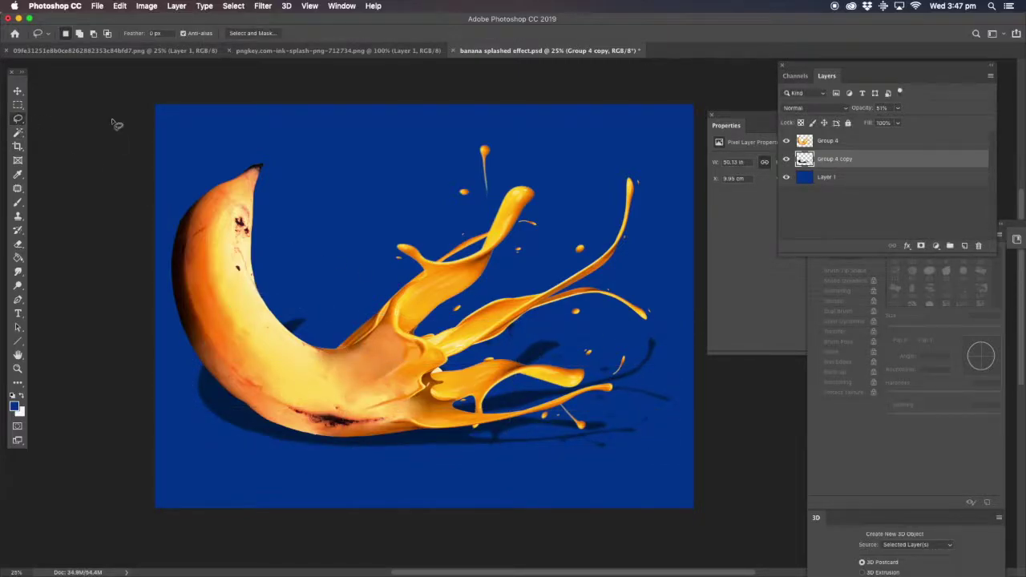